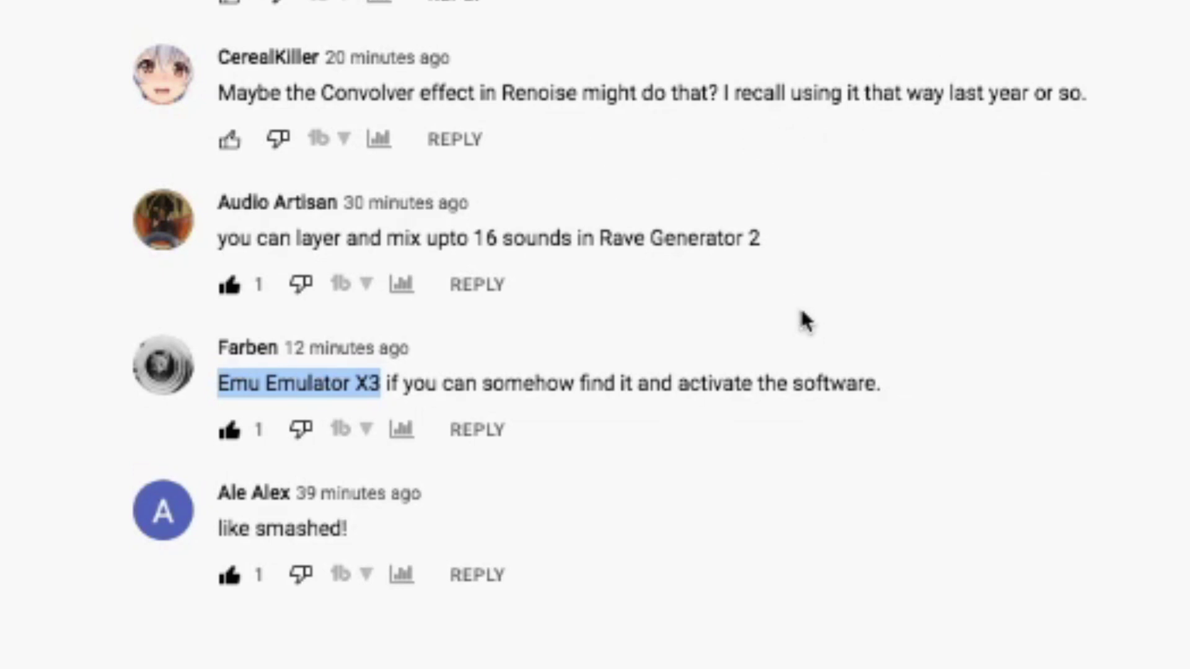
# Bring up the E-MU Emulator X3 archive.org page and scroll to its title.
pyautogui.scroll(1, 802, 311)
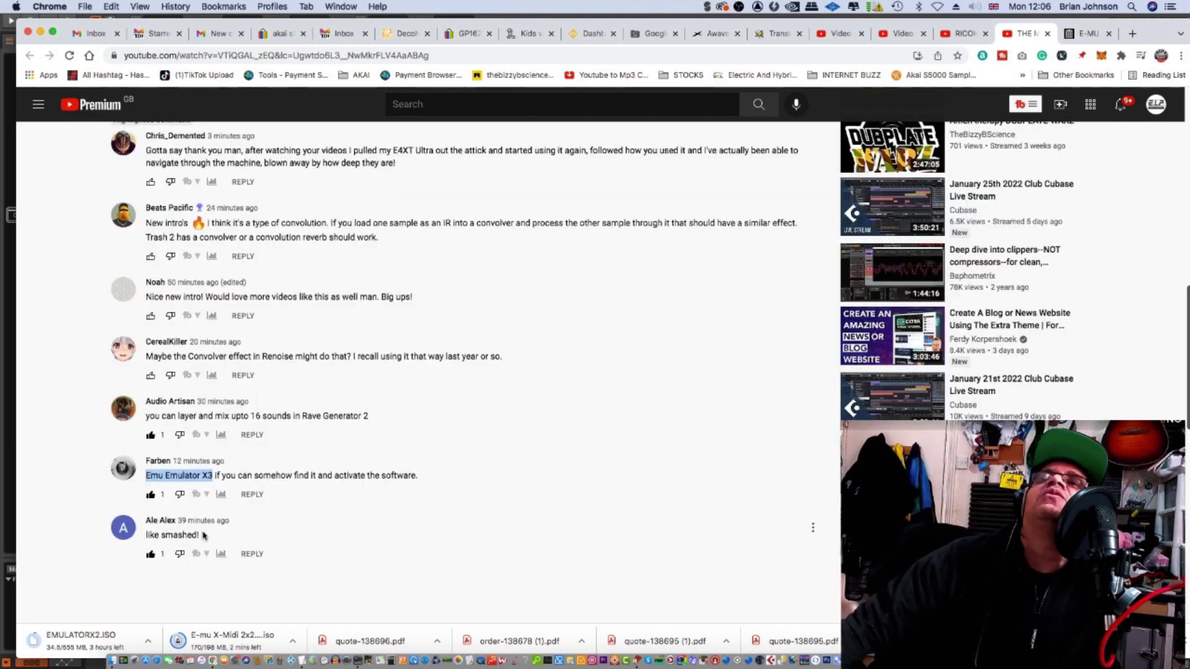
pyautogui.click(1082, 35)
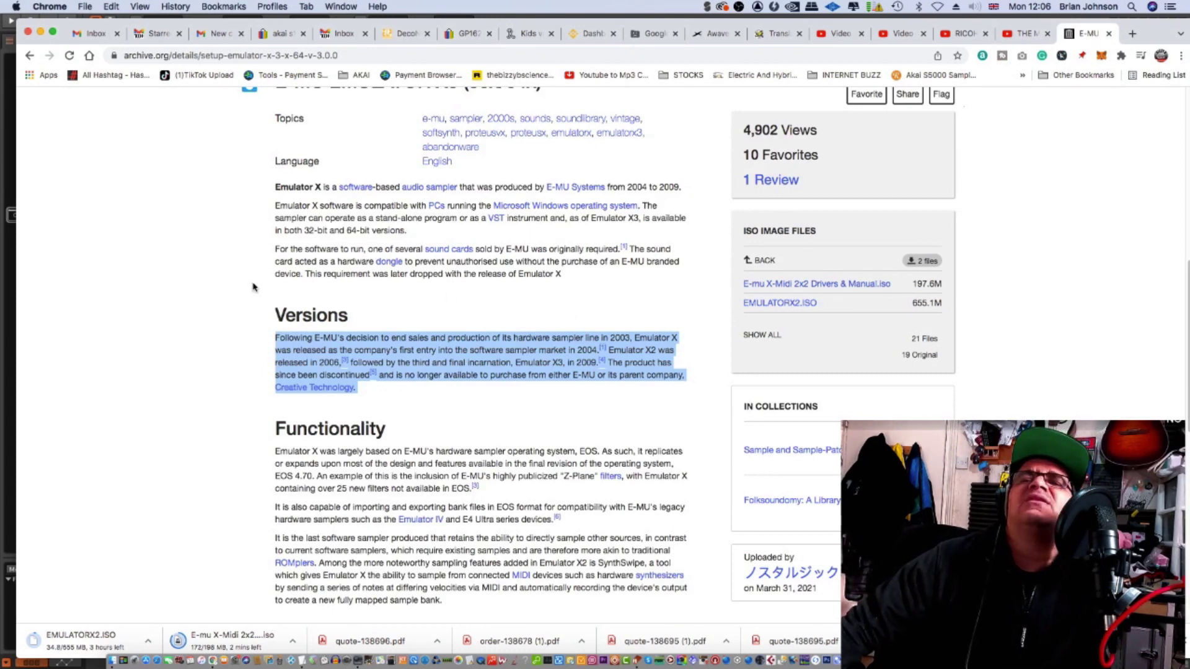
pyautogui.scroll(5, 596, 216)
pyautogui.scroll(-4, 596, 215)
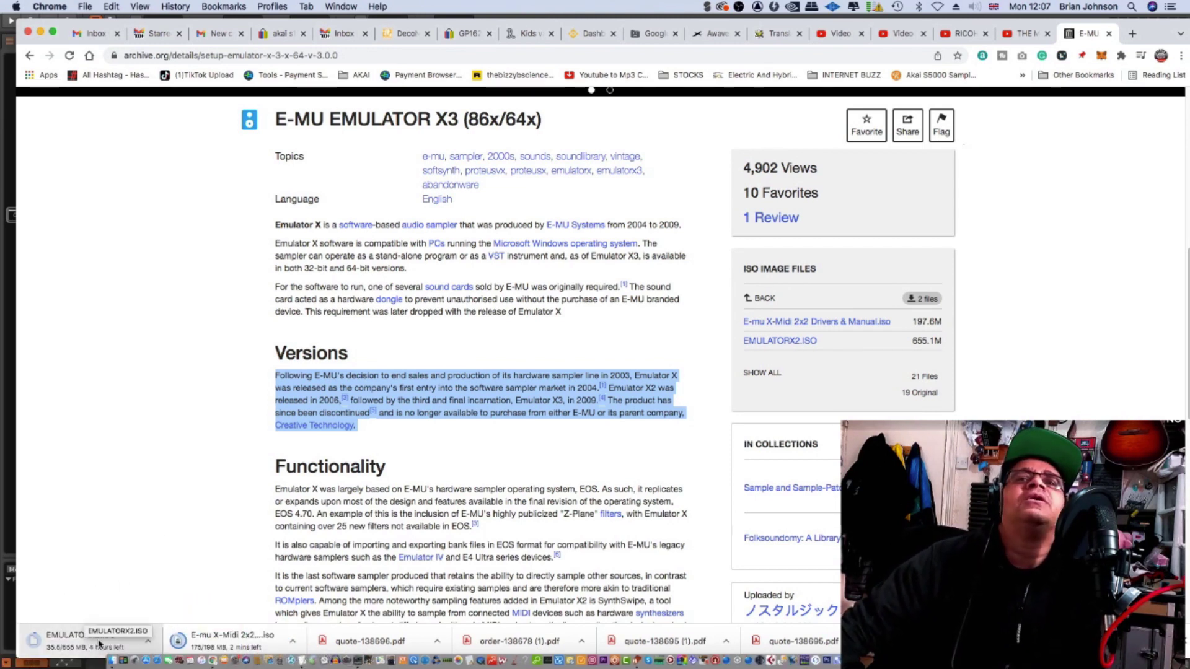
pyautogui.scroll(3, 273, 469)
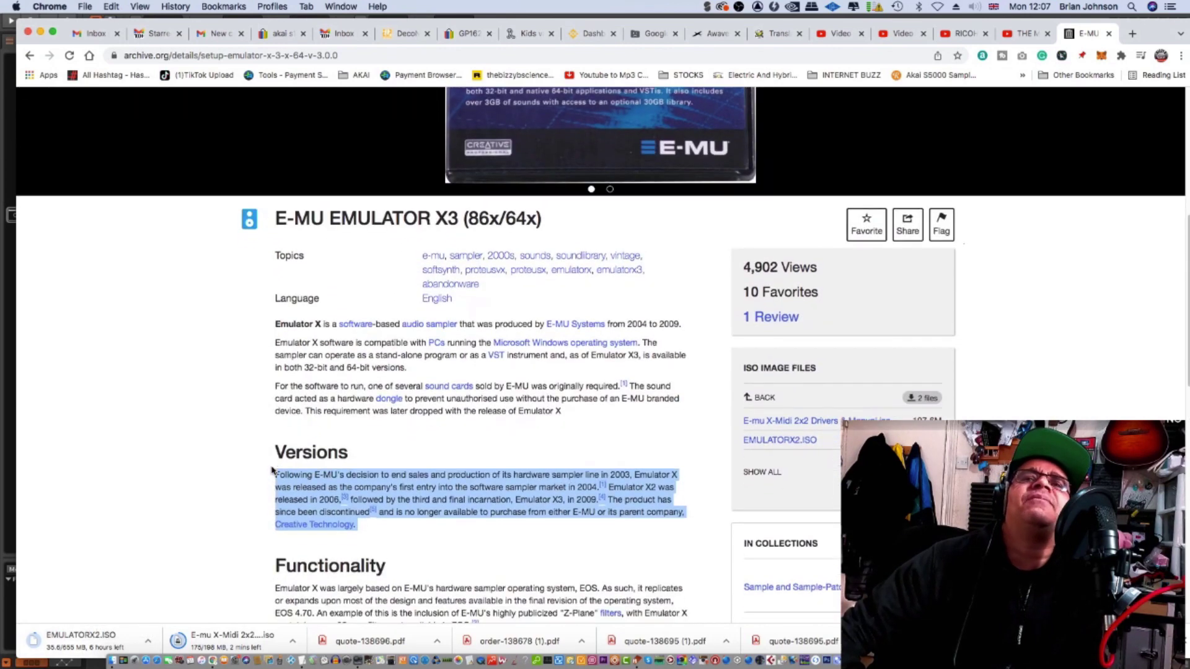
# Clear the highlight on the Versions paragraph and scroll down the page.
pyautogui.click(280, 321)
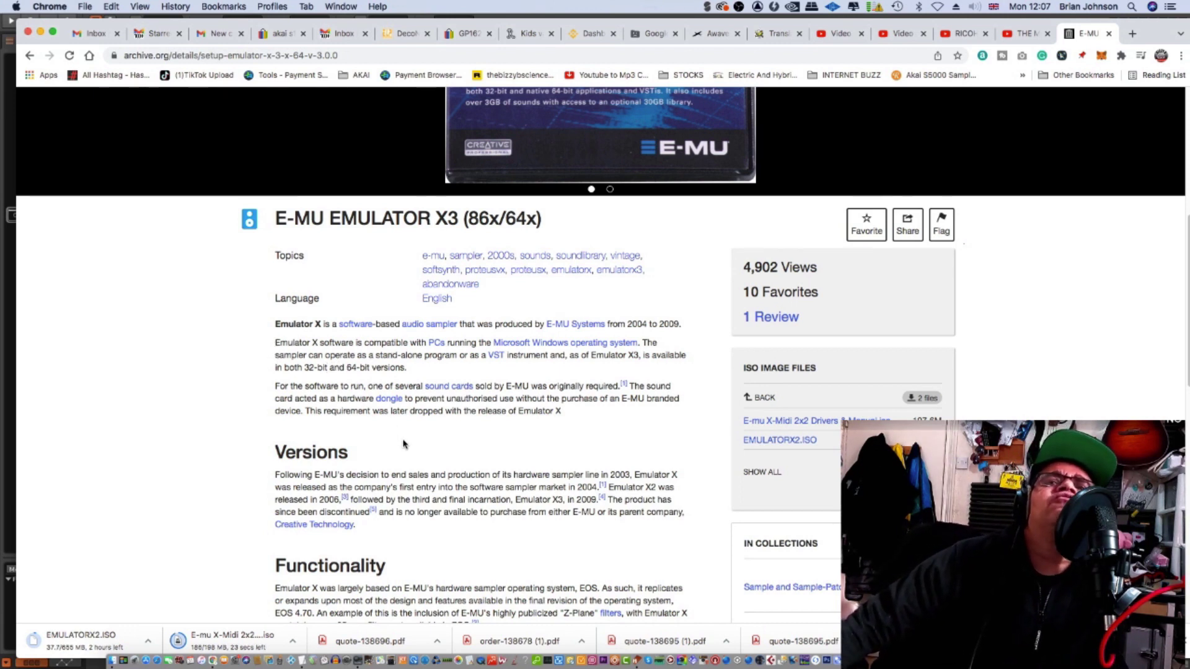
pyautogui.scroll(-1, 363, 448)
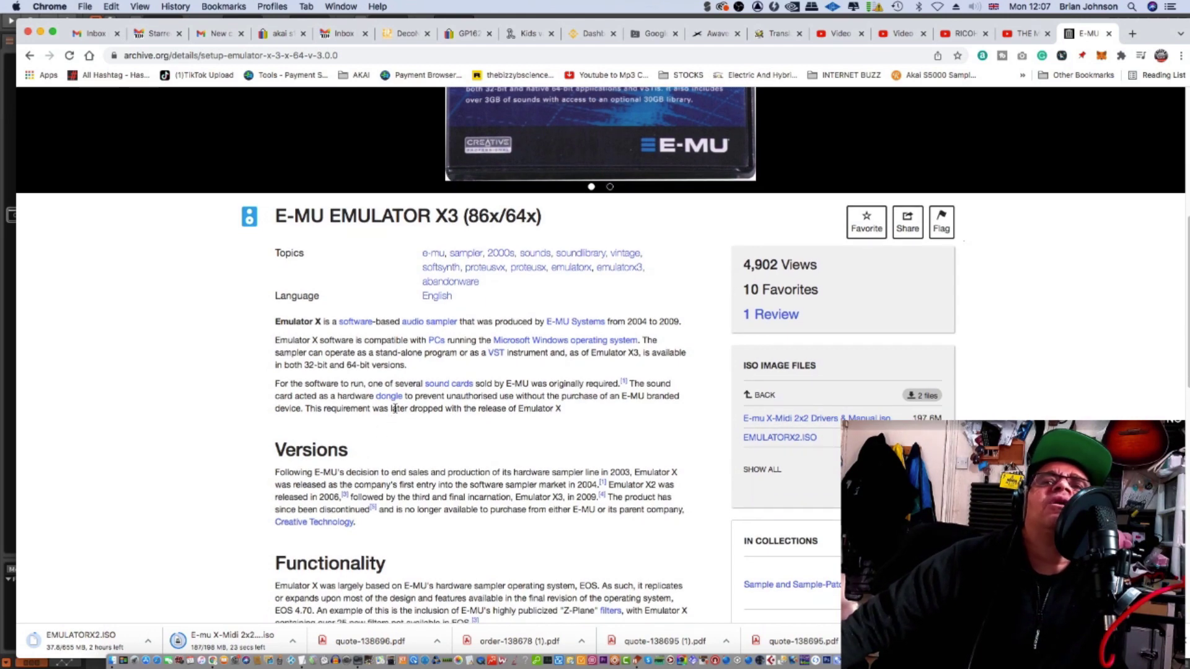
pyautogui.scroll(-2, 395, 408)
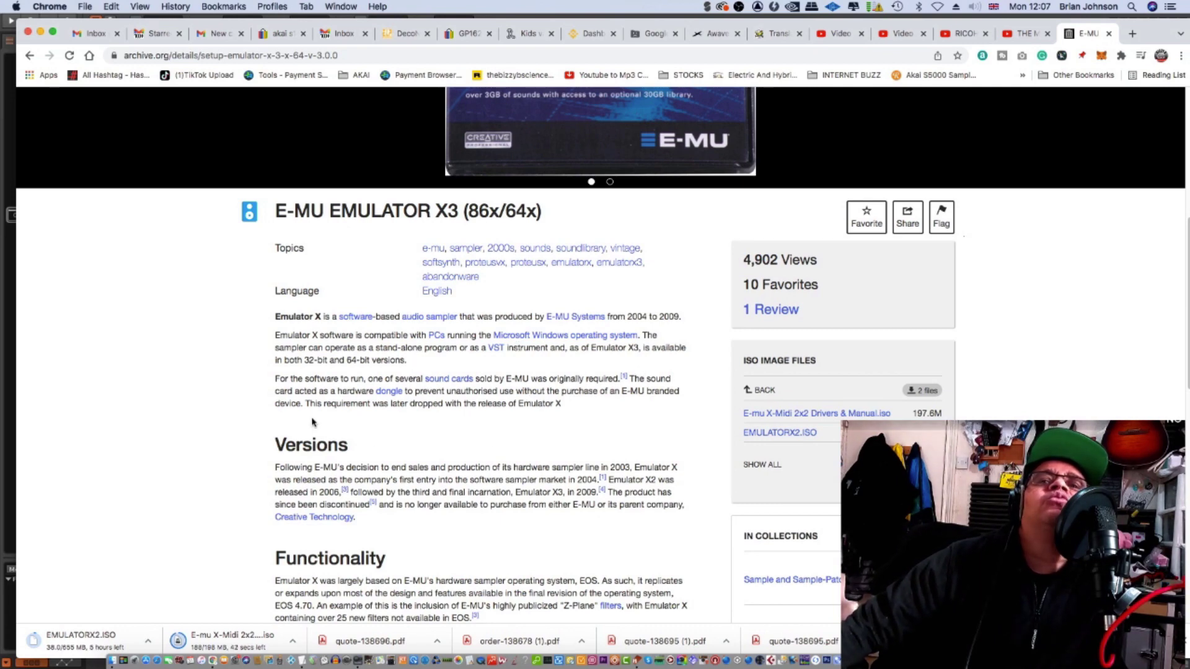
pyautogui.scroll(-2, 313, 422)
pyautogui.scroll(-4, 328, 397)
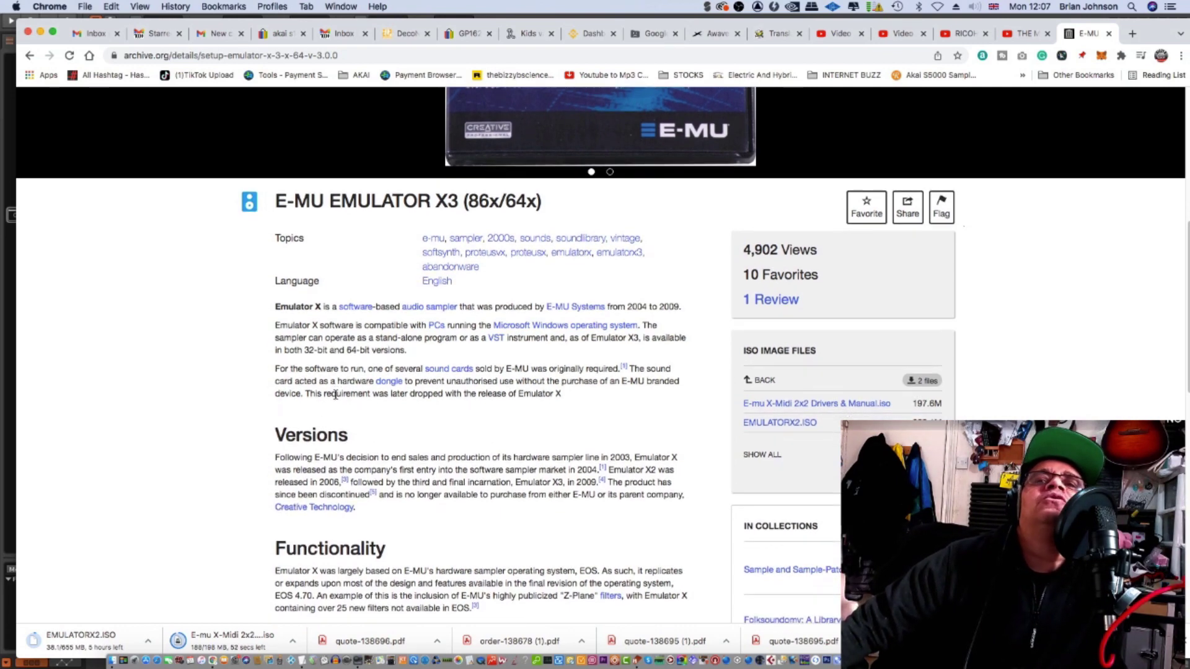
# Scroll further down the Emulator X3 archive page.
pyautogui.scroll(-1, 328, 397)
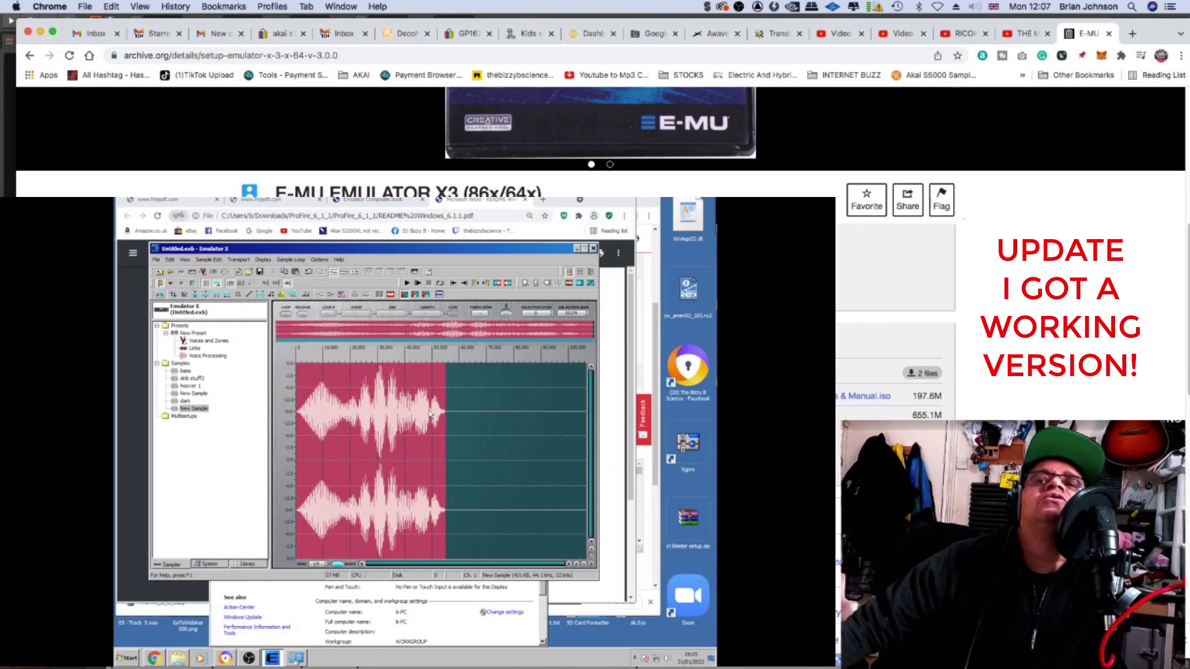
pyautogui.scroll(-5, 328, 396)
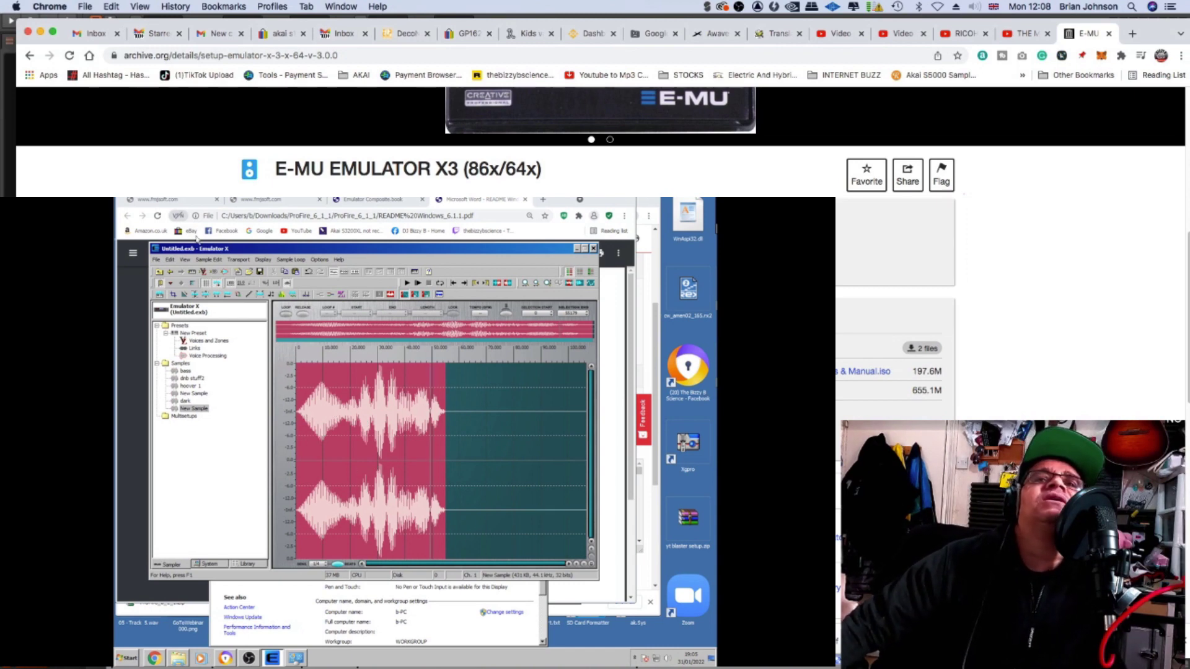
pyautogui.scroll(-3, 601, 141)
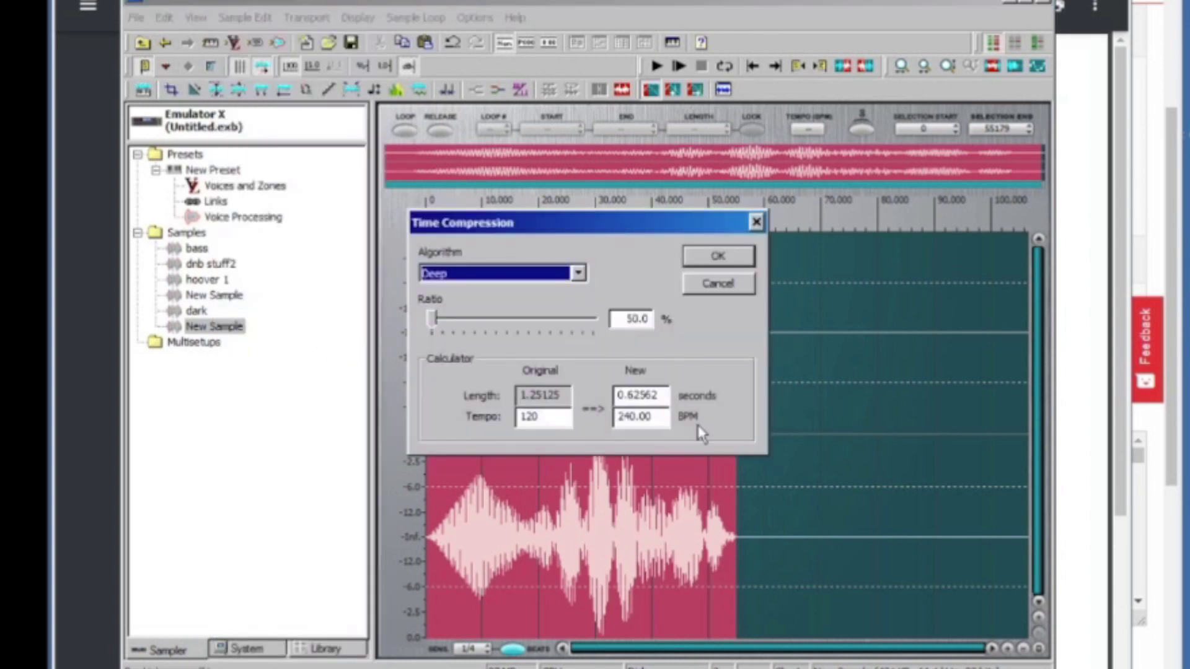
# Inspect the time-compression algorithms and sample rate conversion settings, cancelling both unchanged.
pyautogui.click(578, 273)
pyautogui.click(738, 285)
pyautogui.click(248, 17)
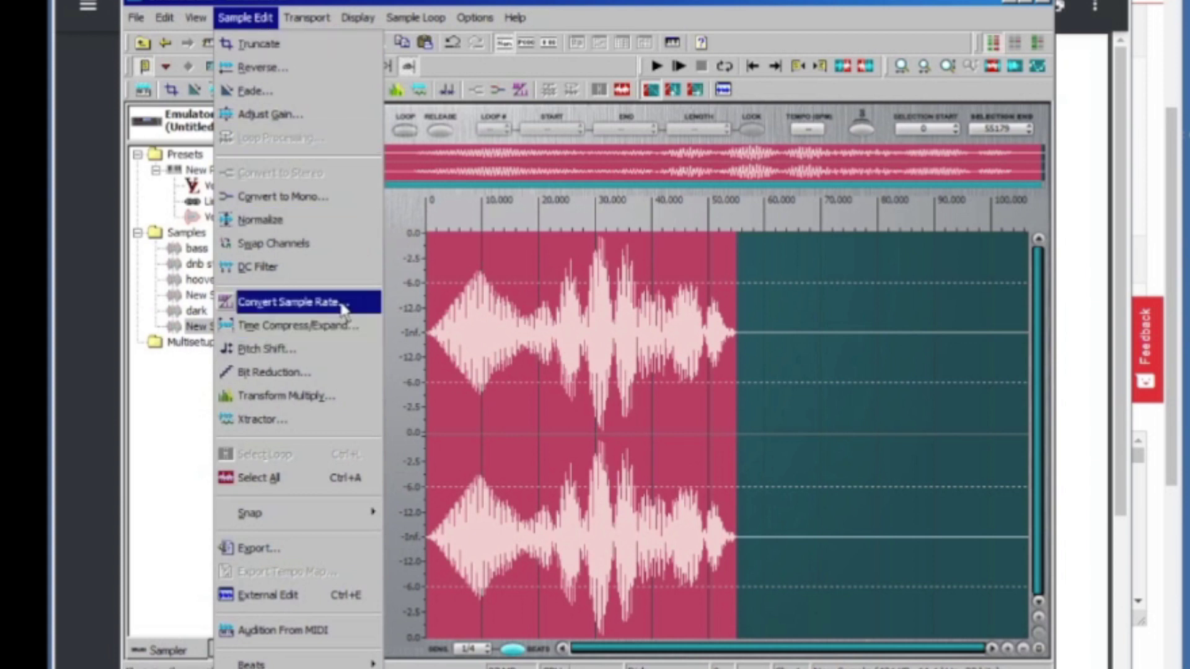
pyautogui.click(310, 282)
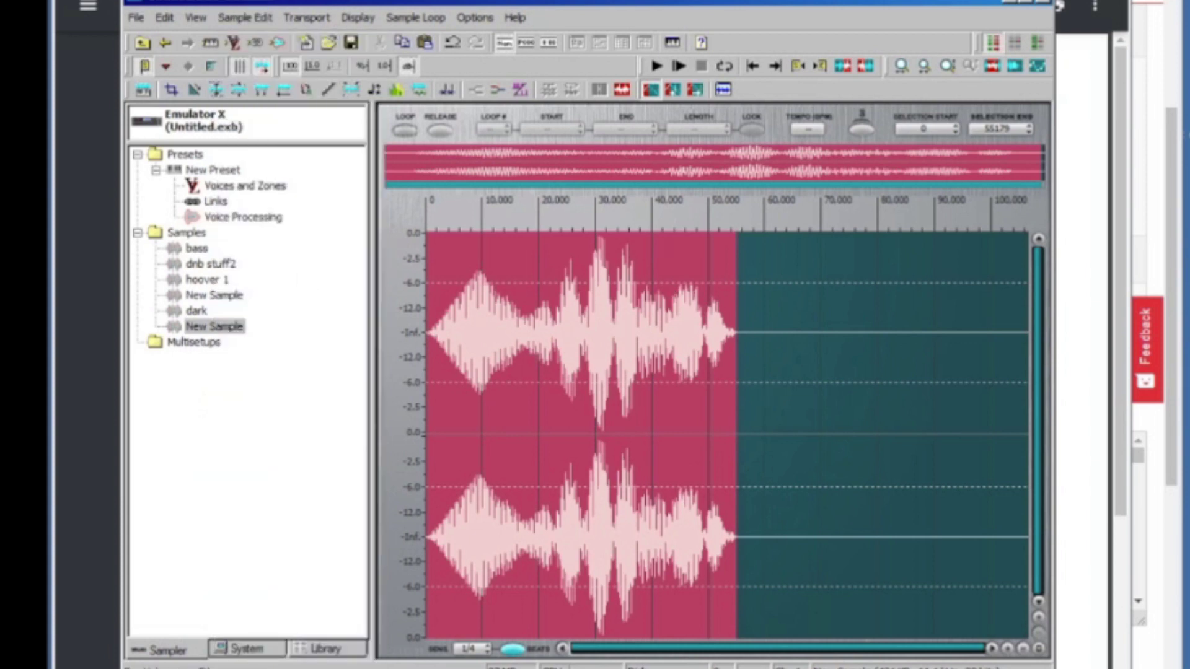
pyautogui.click(245, 18)
pyautogui.click(309, 300)
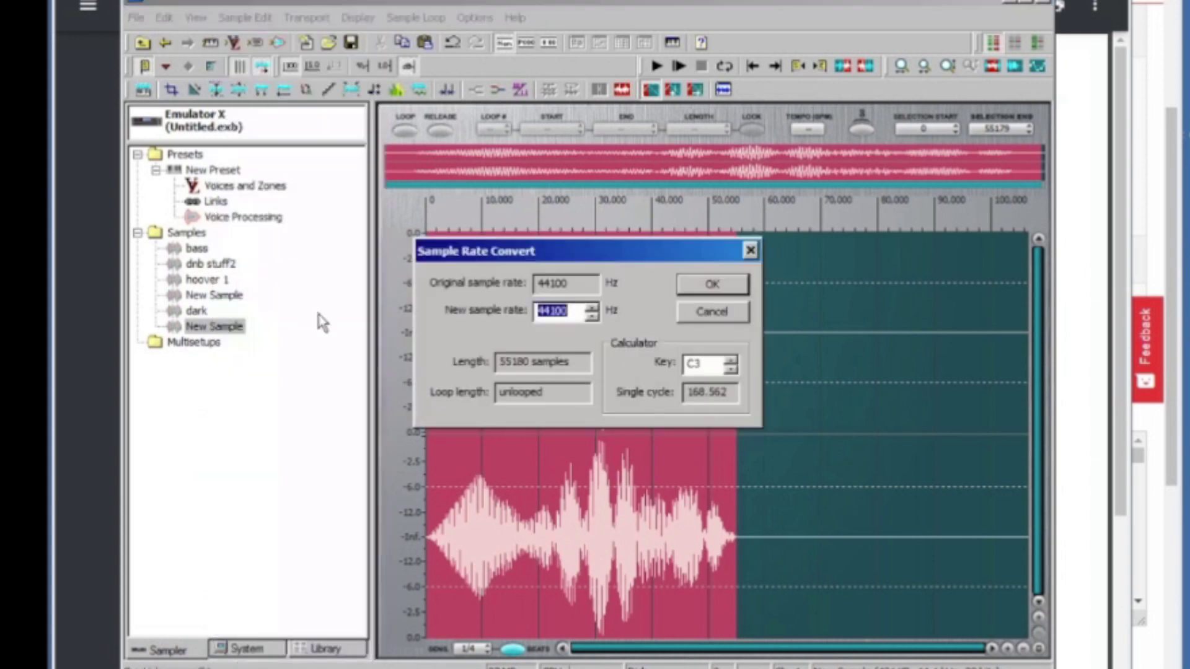
pyautogui.click(699, 311)
# Preview the Pitch Shift and Time Compress settings, cancelling each without changes.
pyautogui.click(228, 25)
pyautogui.click(298, 346)
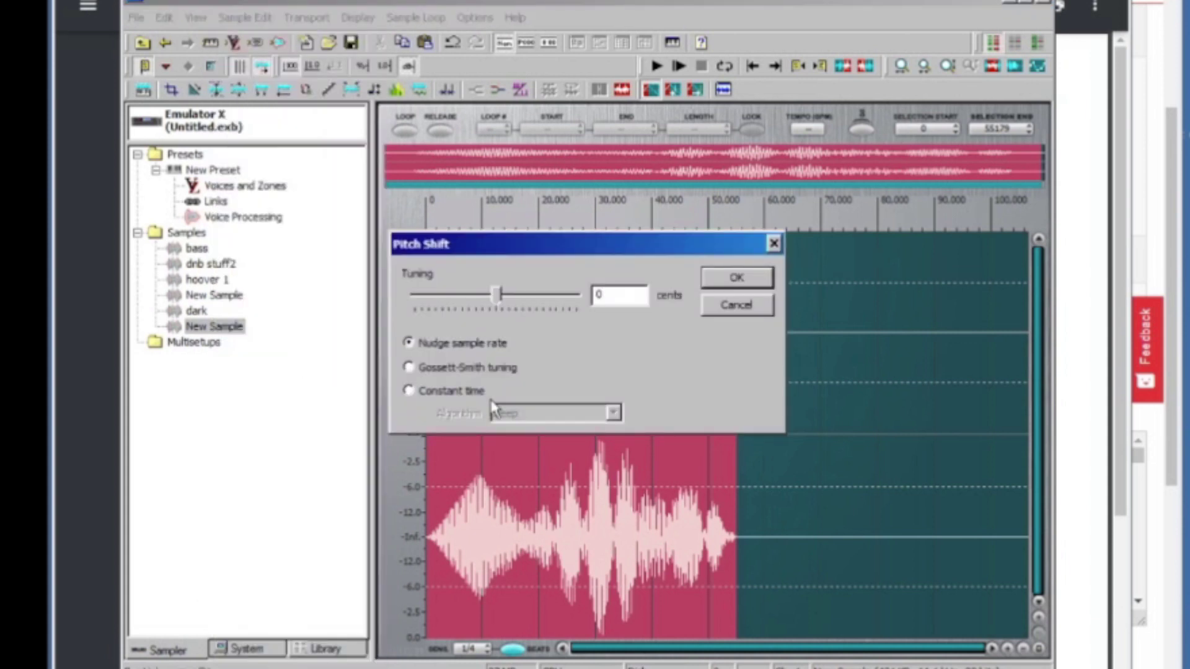
pyautogui.click(735, 306)
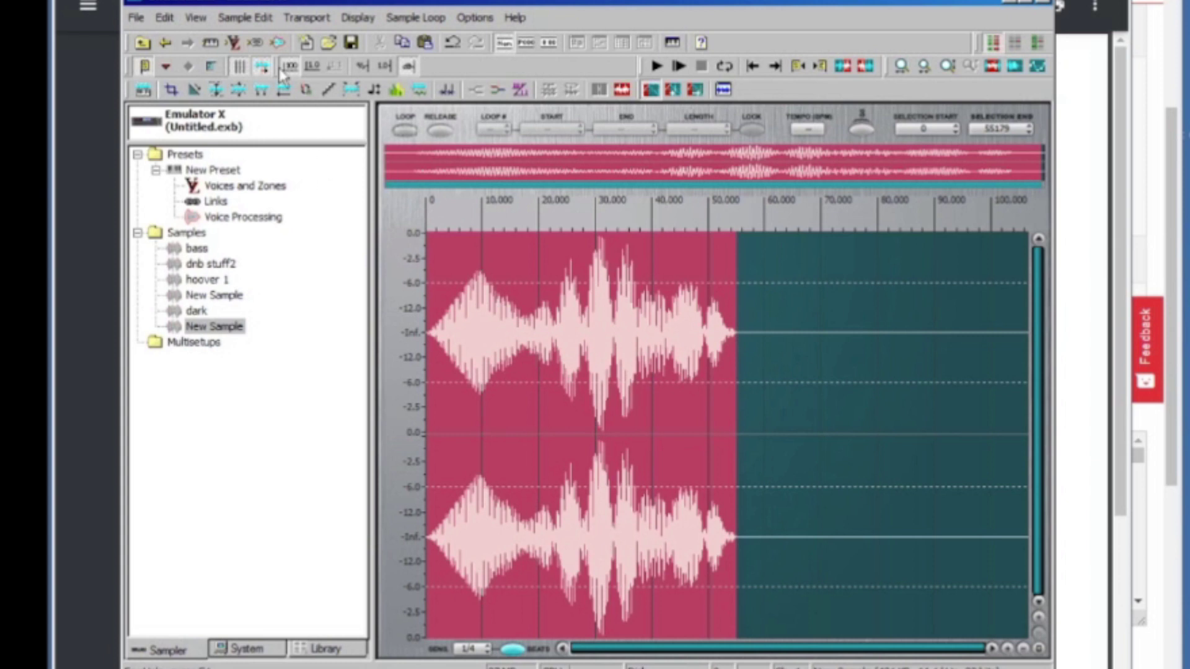
pyautogui.click(253, 18)
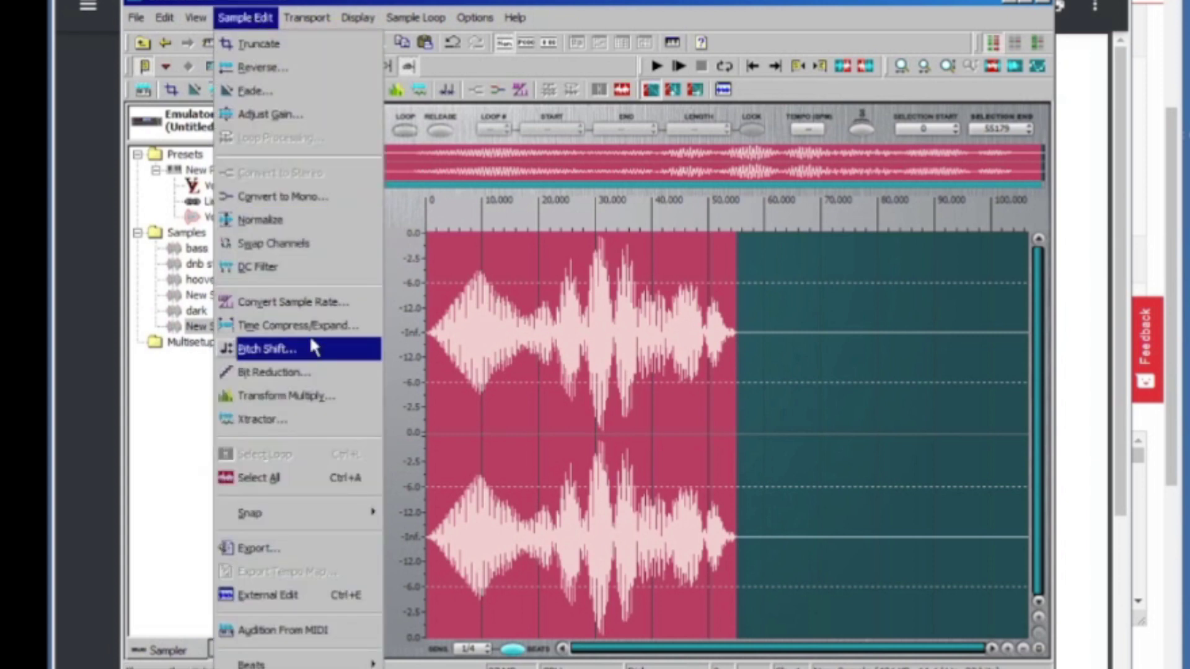
pyautogui.click(310, 327)
pyautogui.click(720, 284)
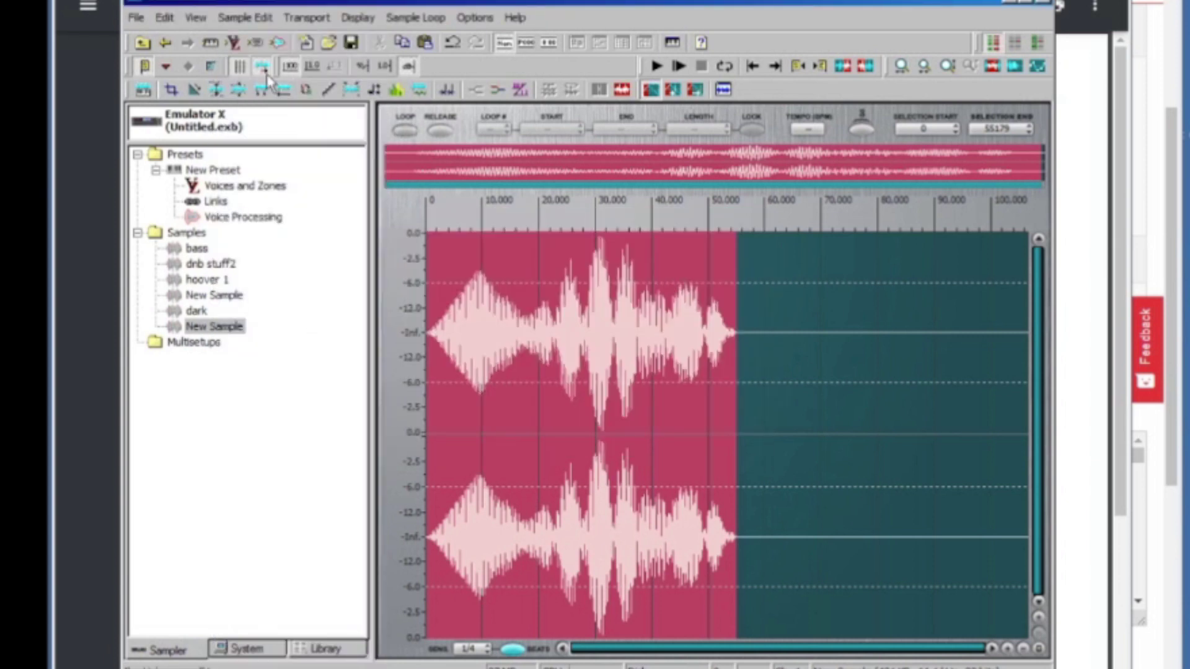
# Apply Transform Multiply at 100% intensity to New Sample and play it back.
pyautogui.click(245, 17)
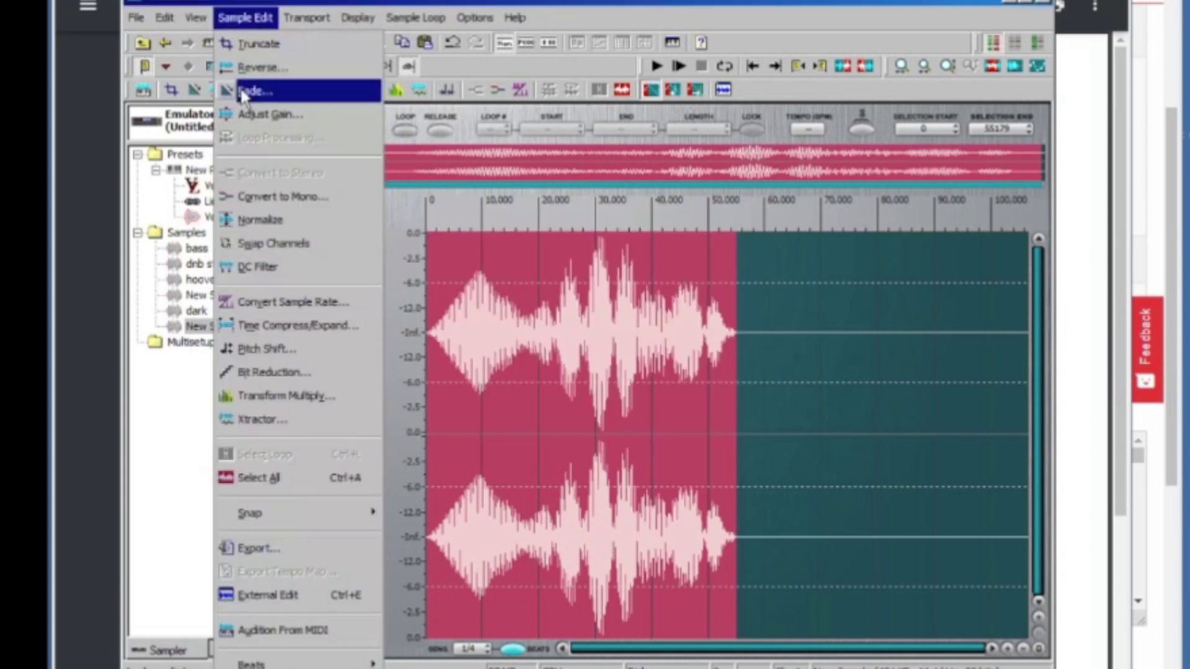
pyautogui.click(290, 398)
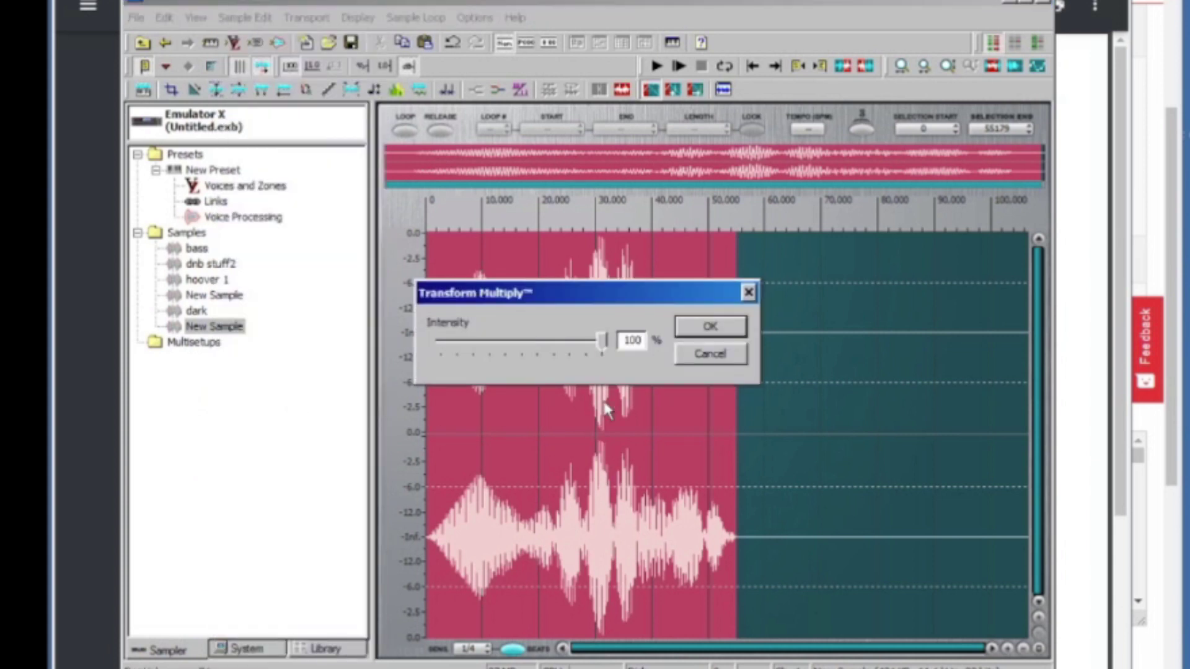
pyautogui.click(711, 327)
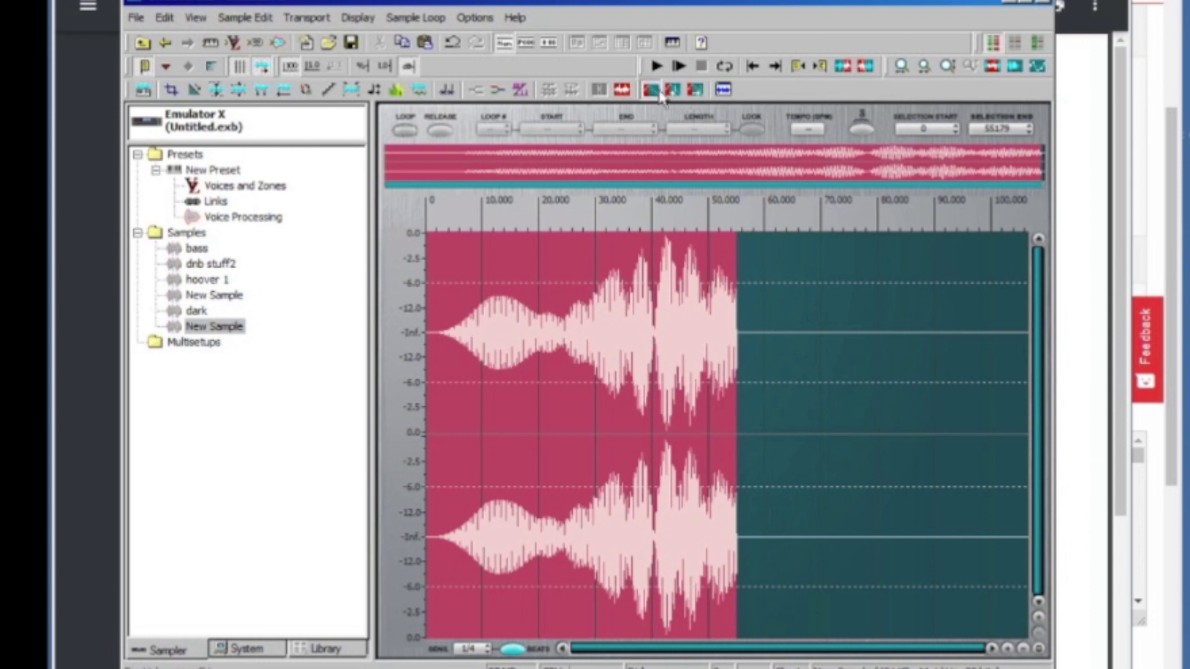
pyautogui.click(657, 68)
# Look at the Xtractor settings and cancel without changing the sample.
pyautogui.click(290, 19)
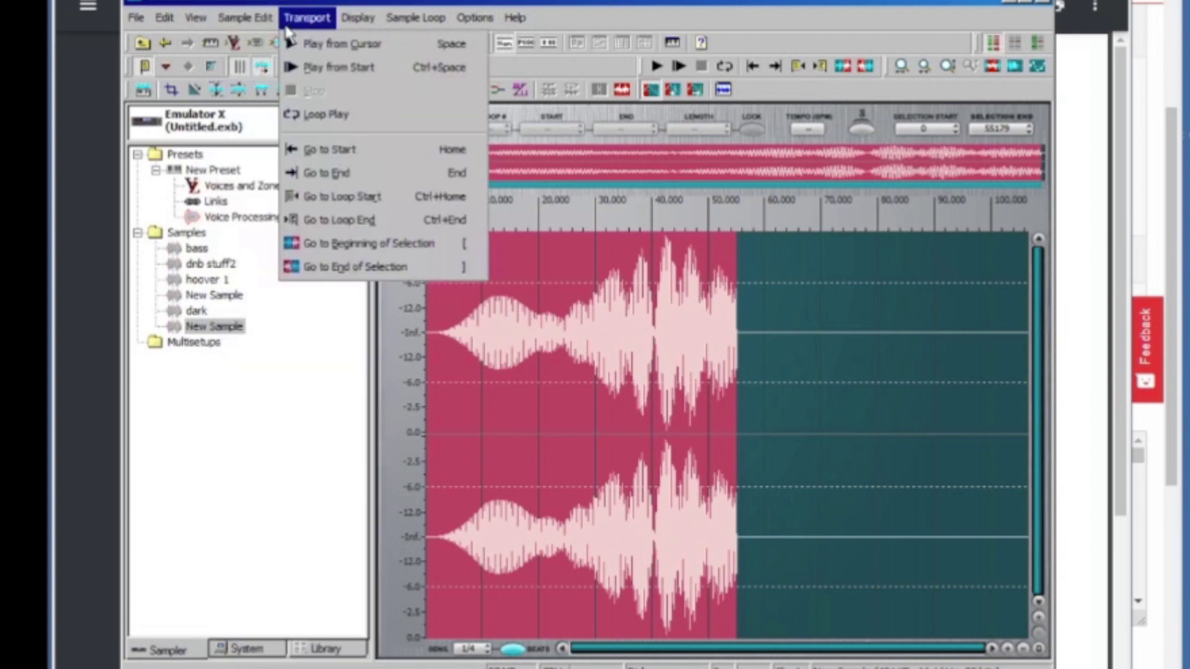
pyautogui.moveTo(245, 18)
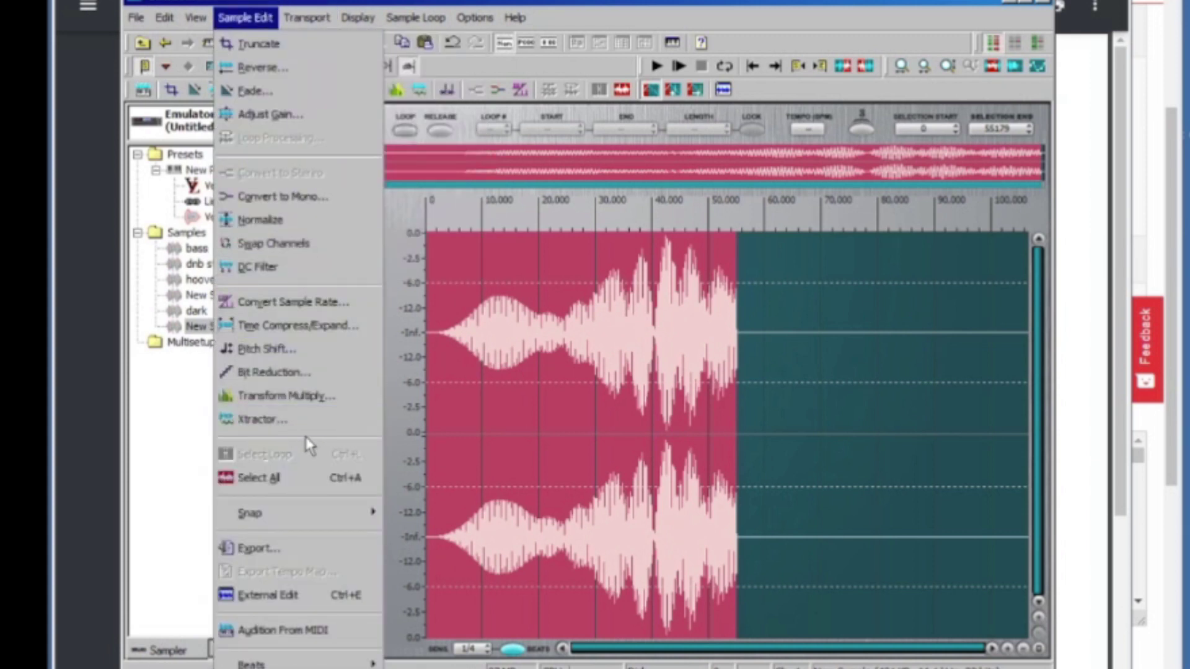
pyautogui.click(300, 421)
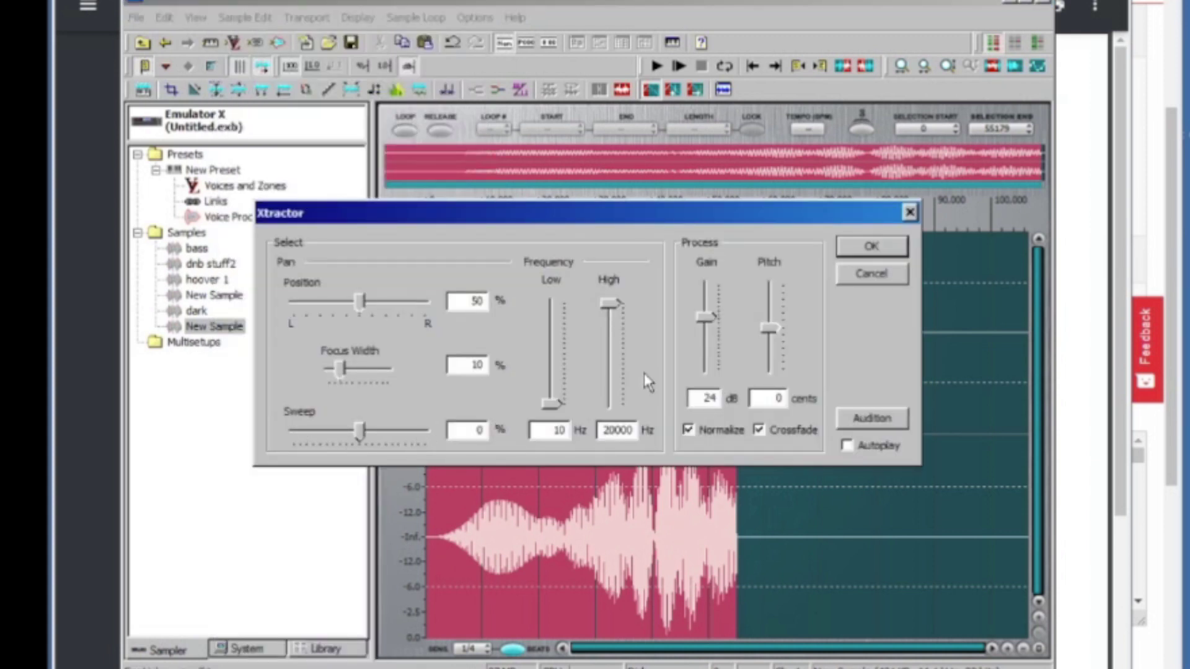
pyautogui.click(869, 274)
pyautogui.click(245, 18)
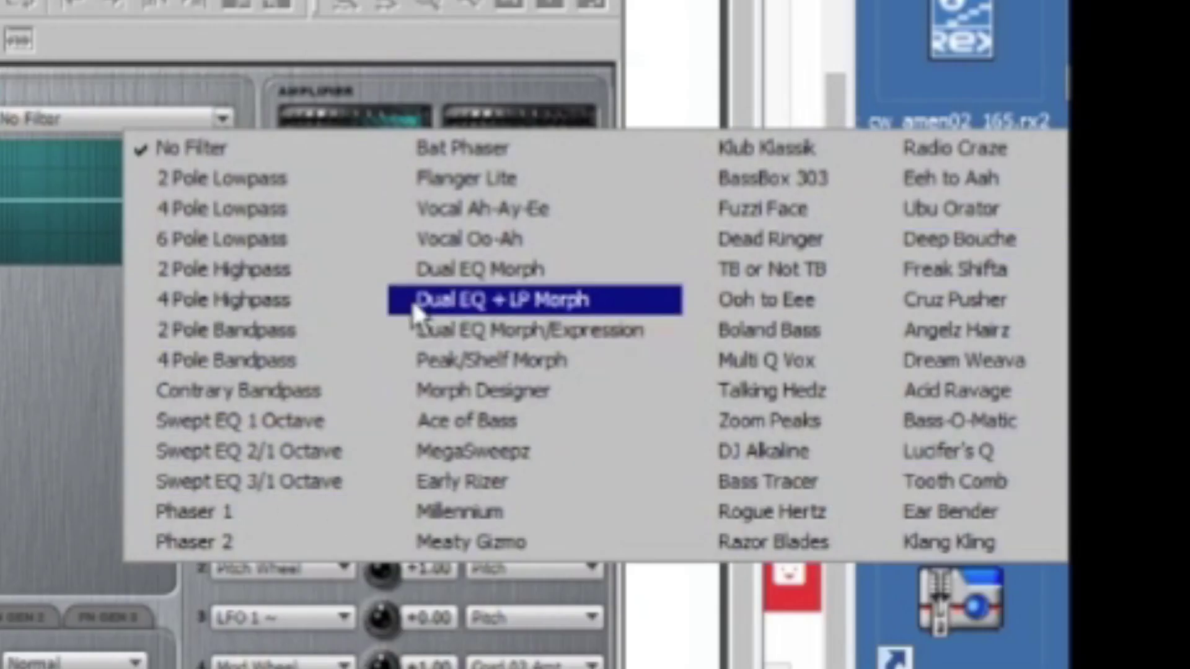
# Set the filter type to Dual EQ + LP Morph and scroll the archive page to Functionality.
pyautogui.click(492, 300)
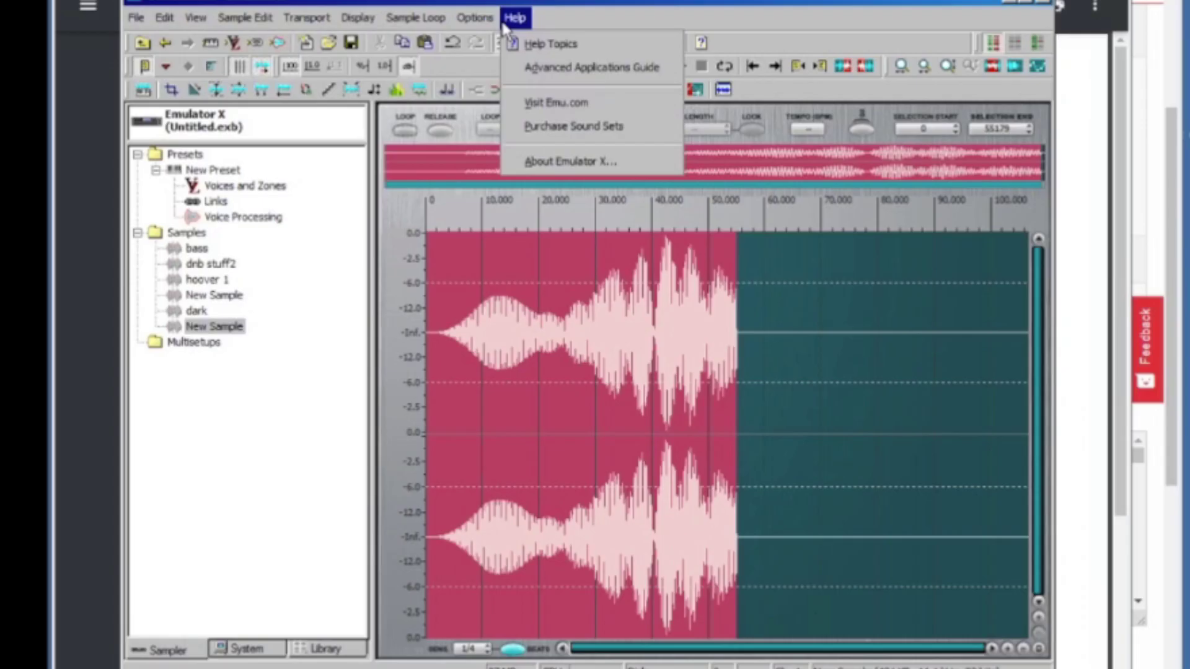
pyautogui.moveTo(468, 24)
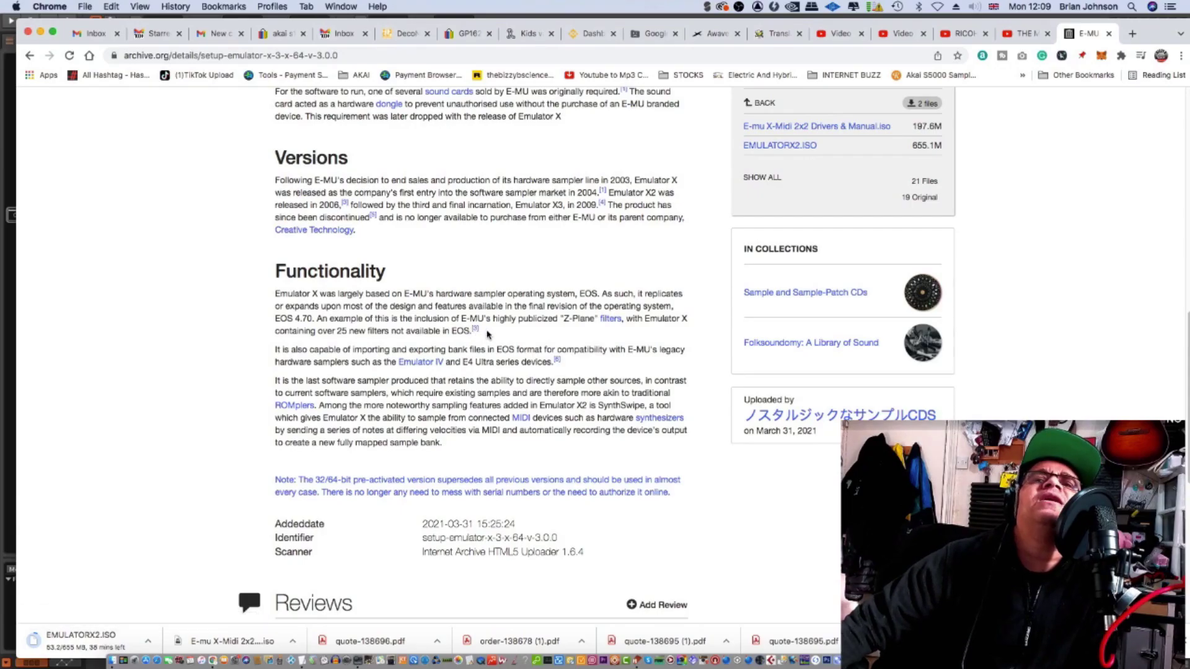
pyautogui.scroll(-1, 487, 334)
pyautogui.scroll(-2, 485, 330)
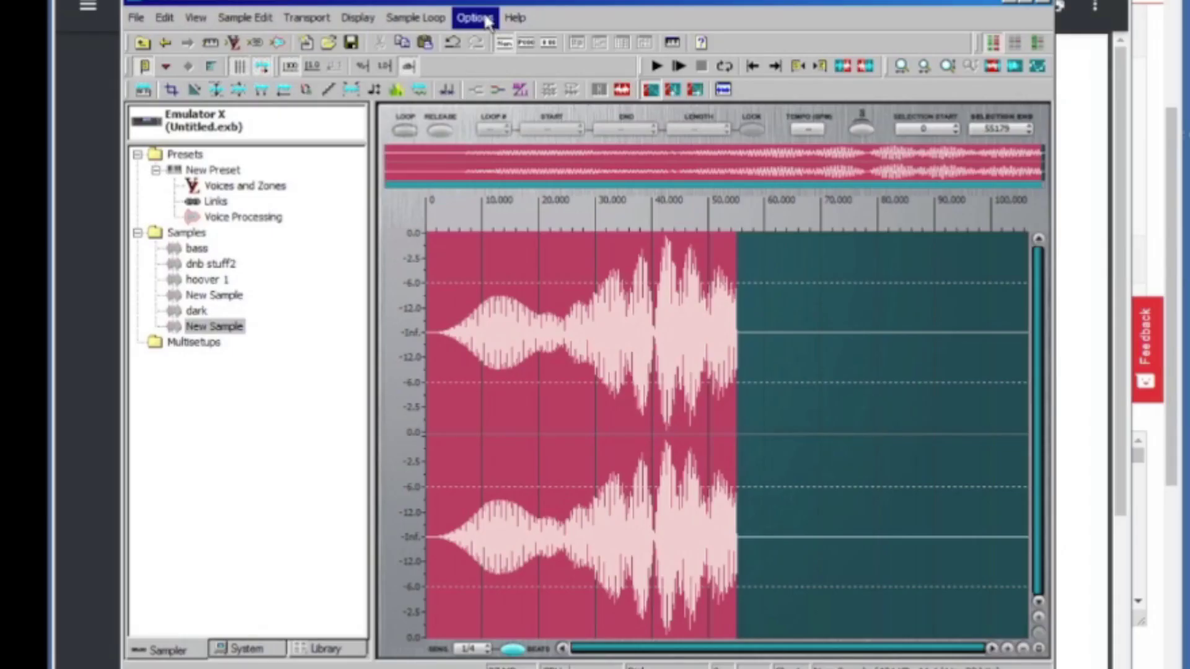
# Browse the MIDI, controller and other Preferences pages, then cancel without changes.
pyautogui.click(486, 20)
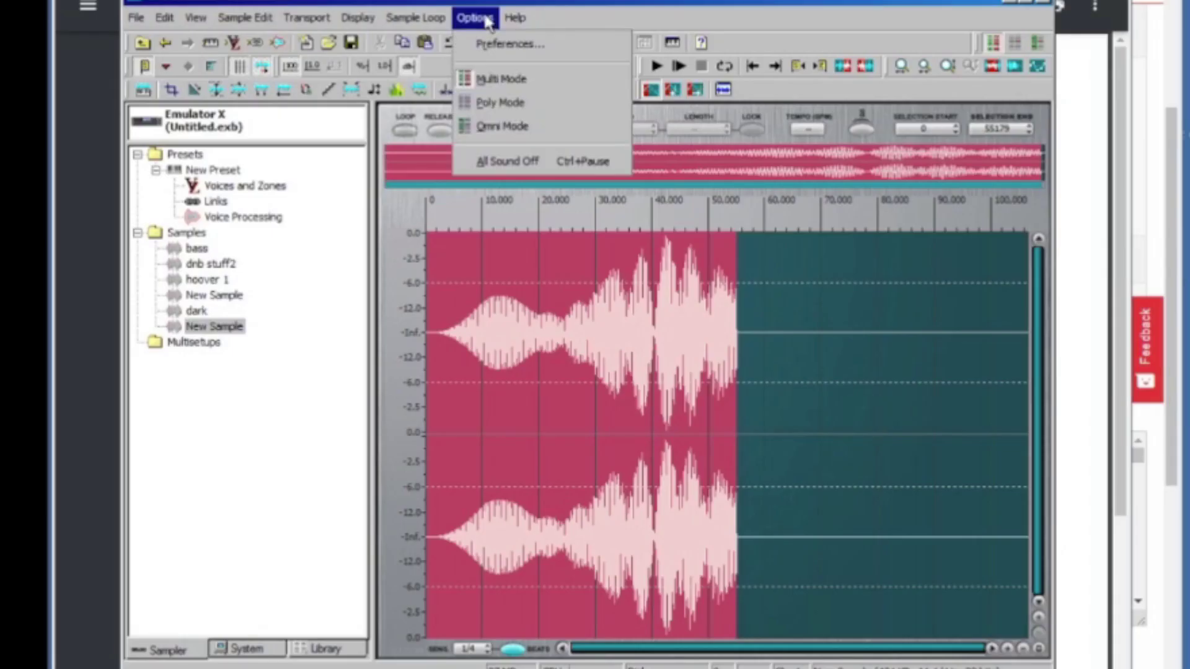
pyautogui.click(519, 42)
pyautogui.click(366, 221)
pyautogui.click(420, 220)
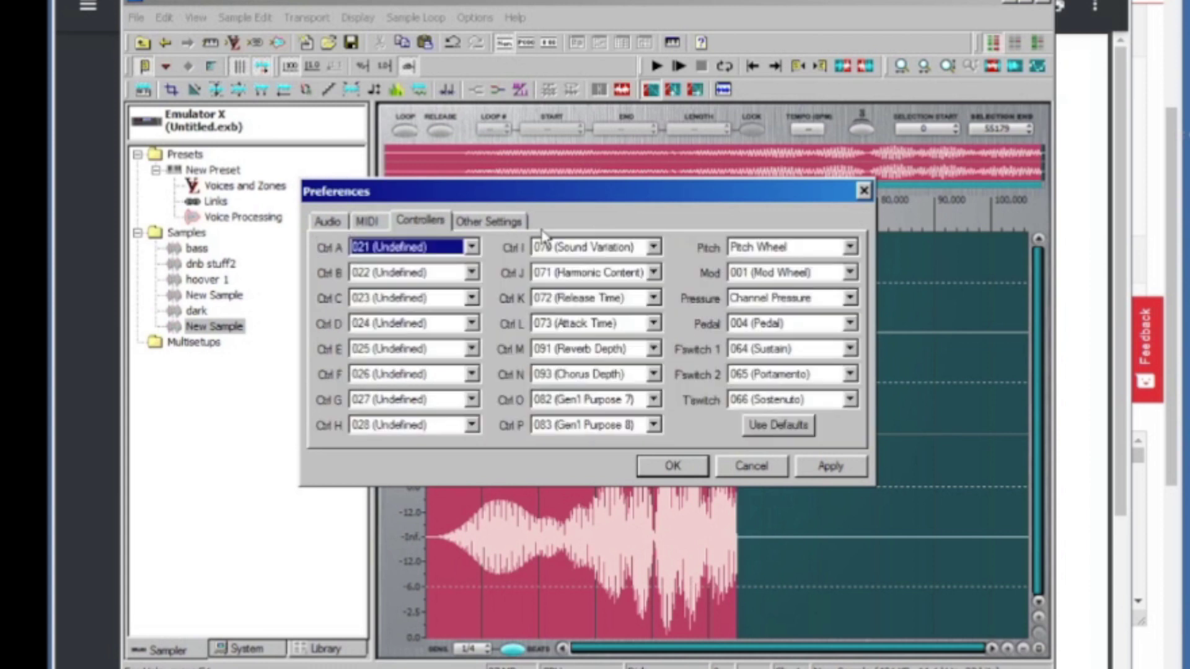
pyautogui.click(512, 225)
pyautogui.click(751, 466)
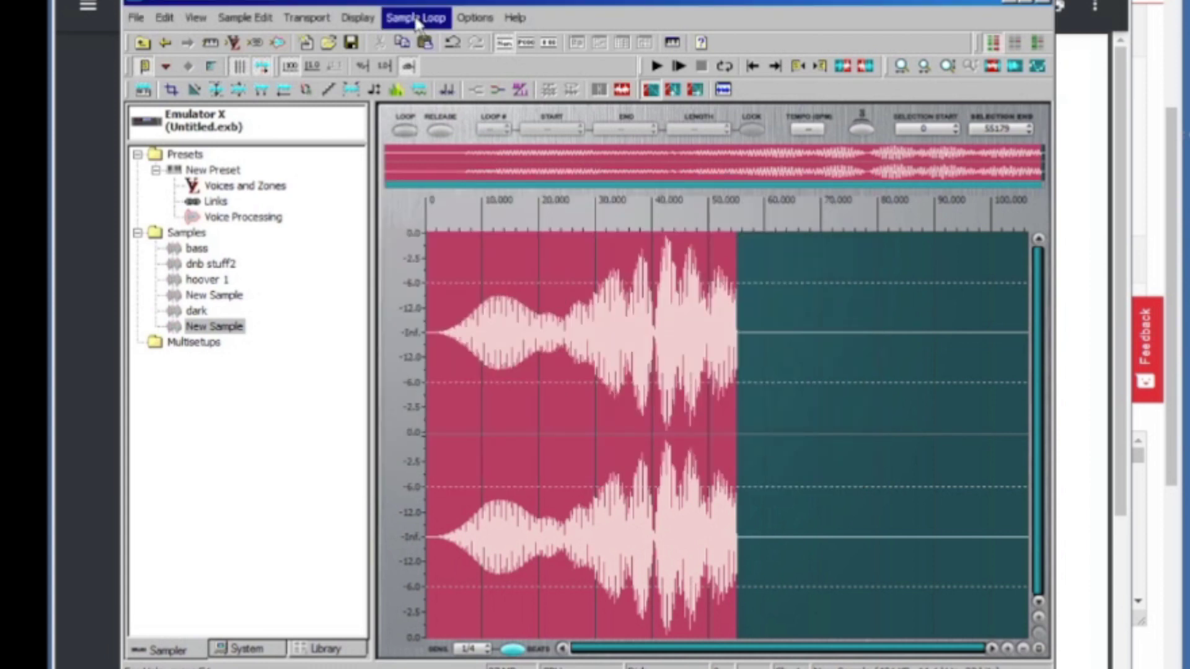
# Select the entire sample and go through the preset tree to Voice Processing.
pyautogui.click(417, 21)
pyautogui.moveTo(307, 19)
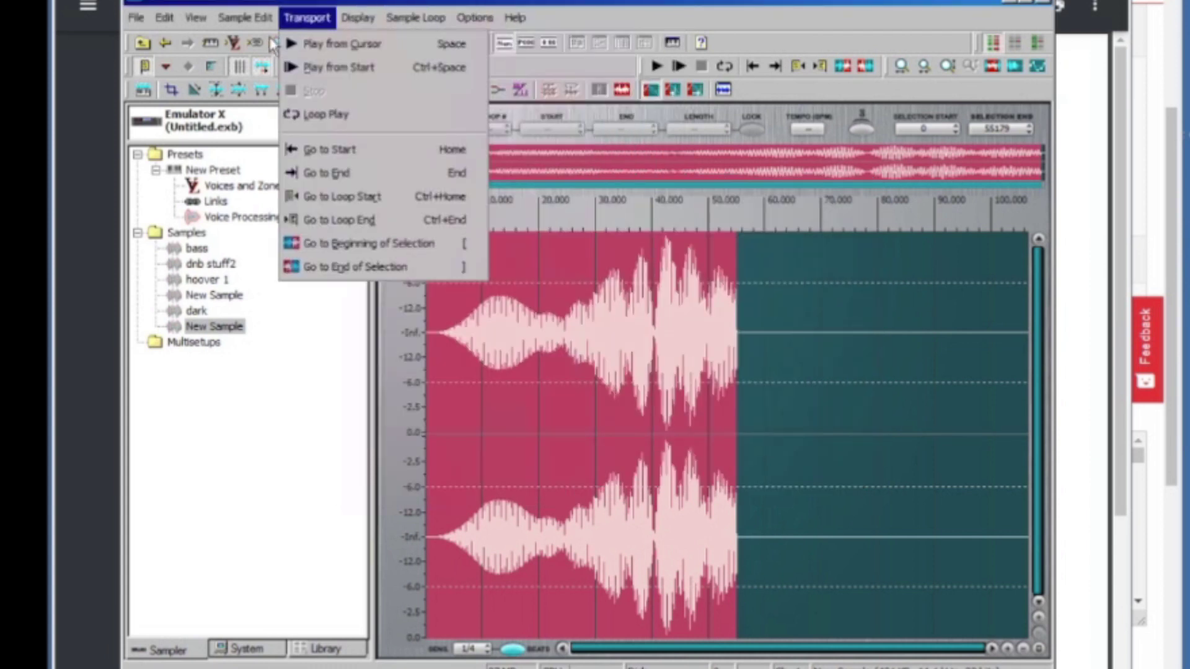
pyautogui.click(556, 271)
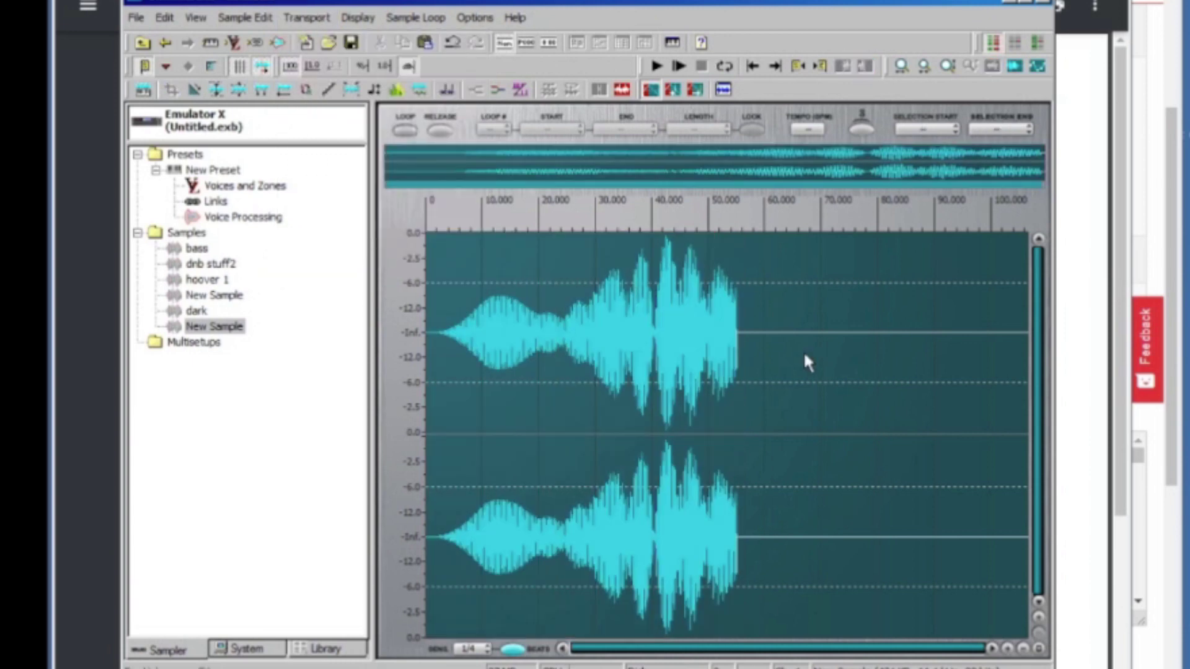
pyautogui.hotkey('ctrl', 'a')
pyautogui.click(227, 188)
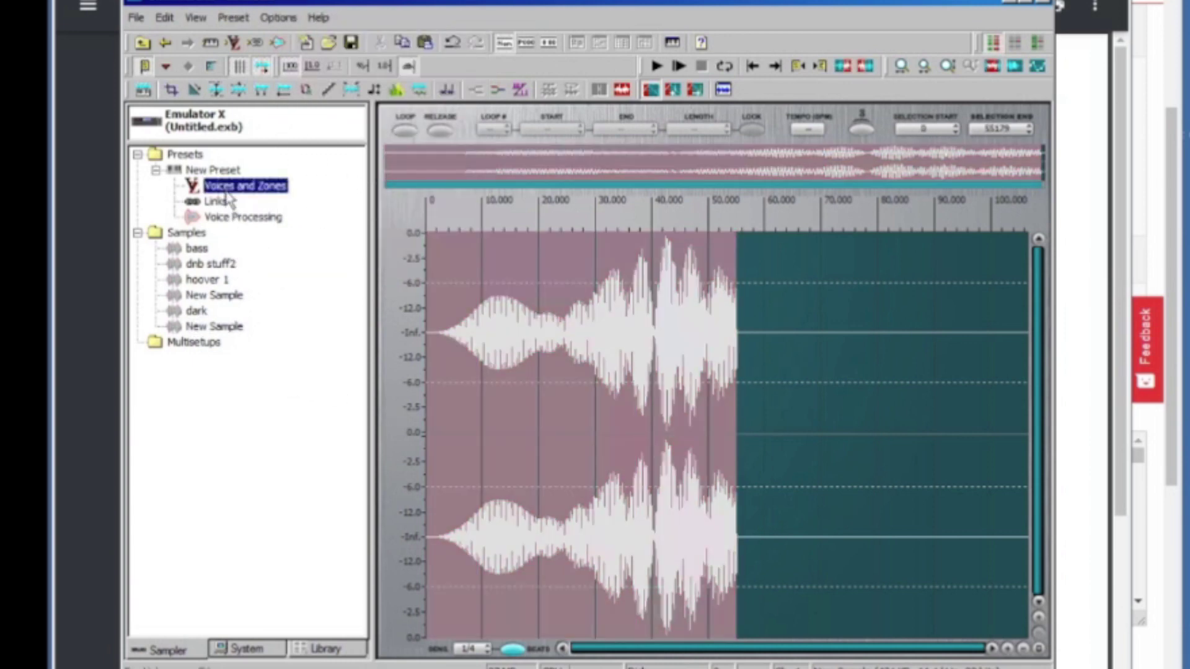
pyautogui.click(217, 202)
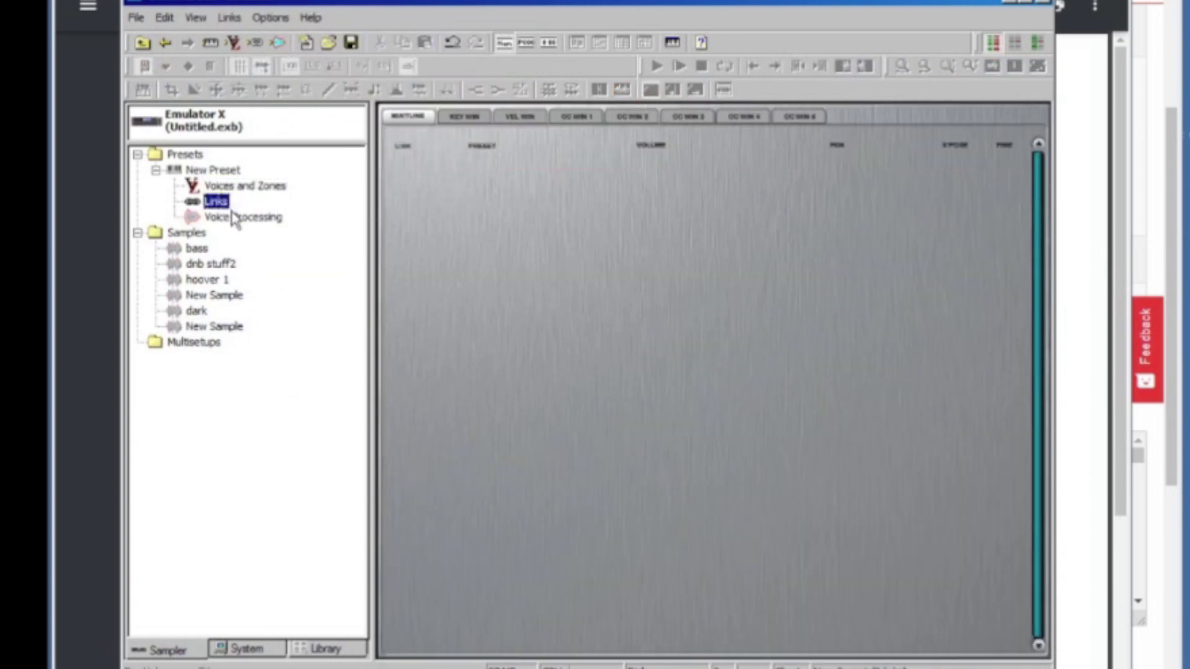
pyautogui.click(236, 221)
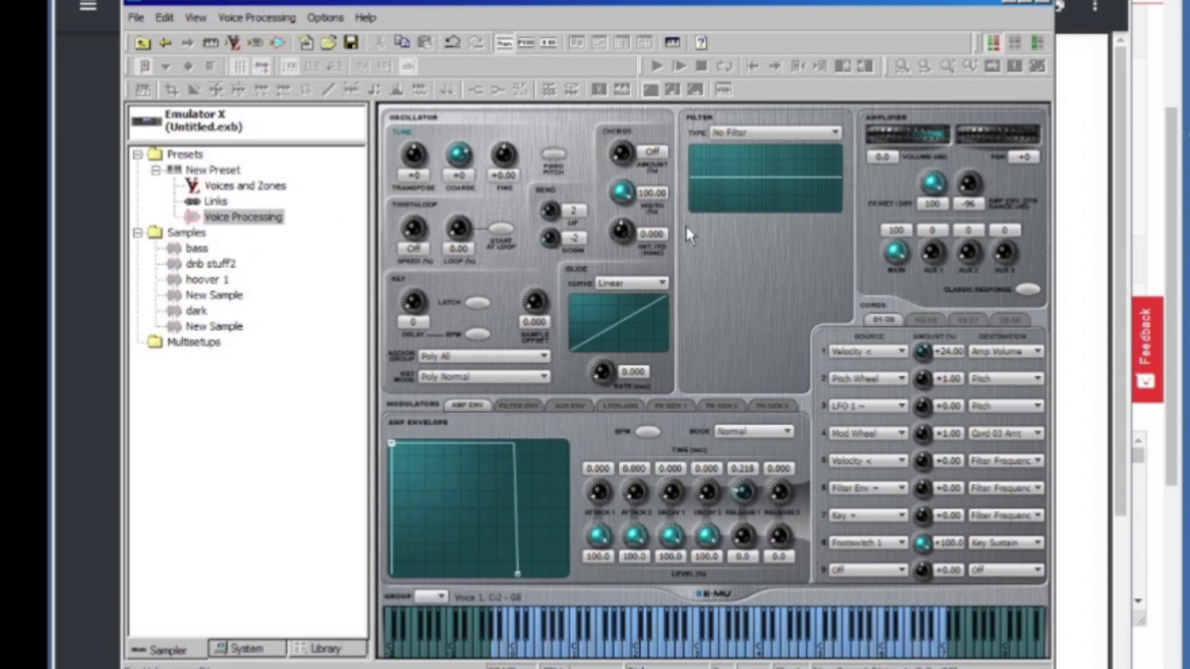
# Try Dual EQ Morph and 2 Pole Highpass, settling on a 4 Pole Lowpass filter.
pyautogui.click(788, 131)
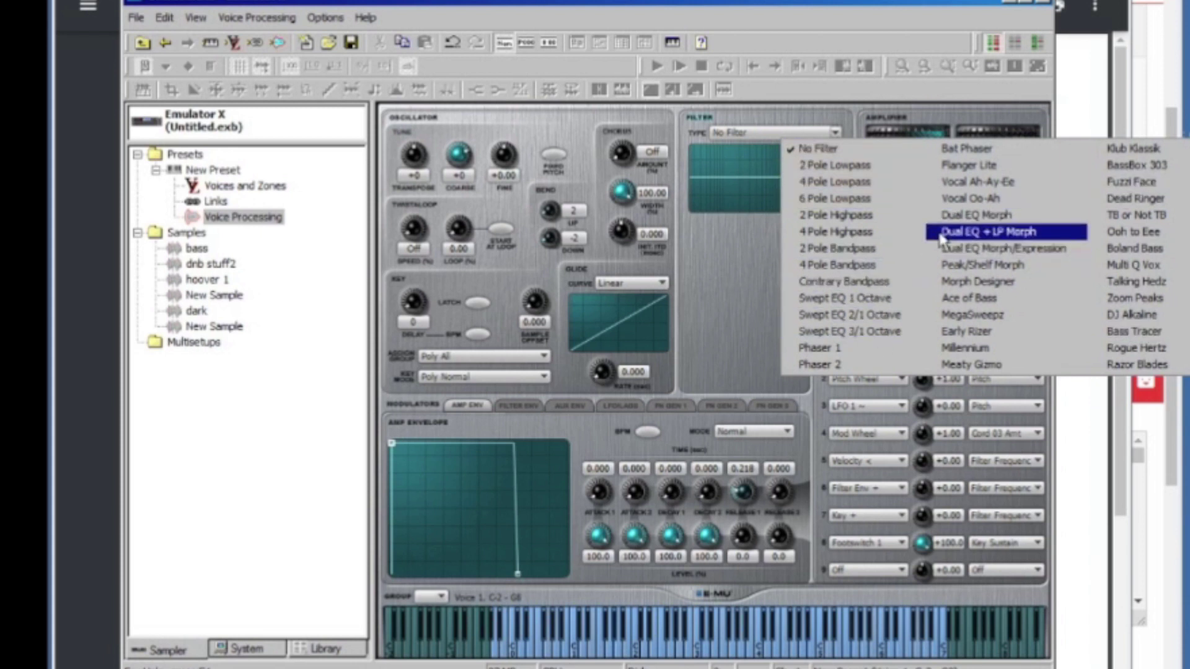
pyautogui.click(967, 216)
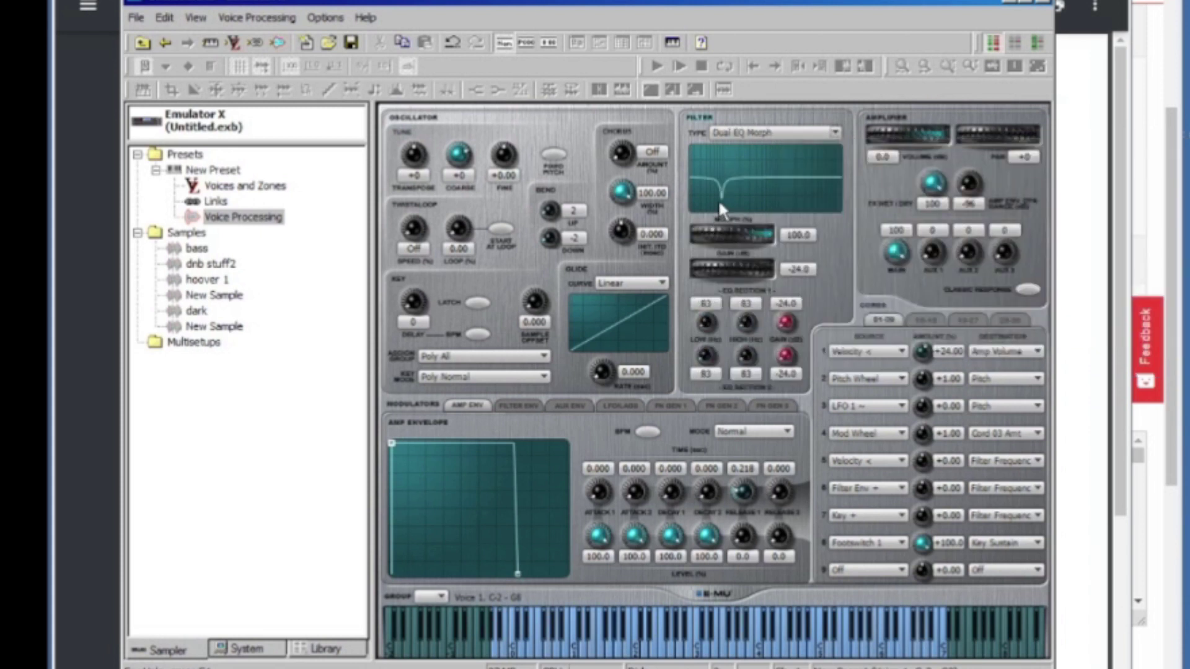
pyautogui.click(775, 132)
pyautogui.click(818, 161)
pyautogui.click(774, 132)
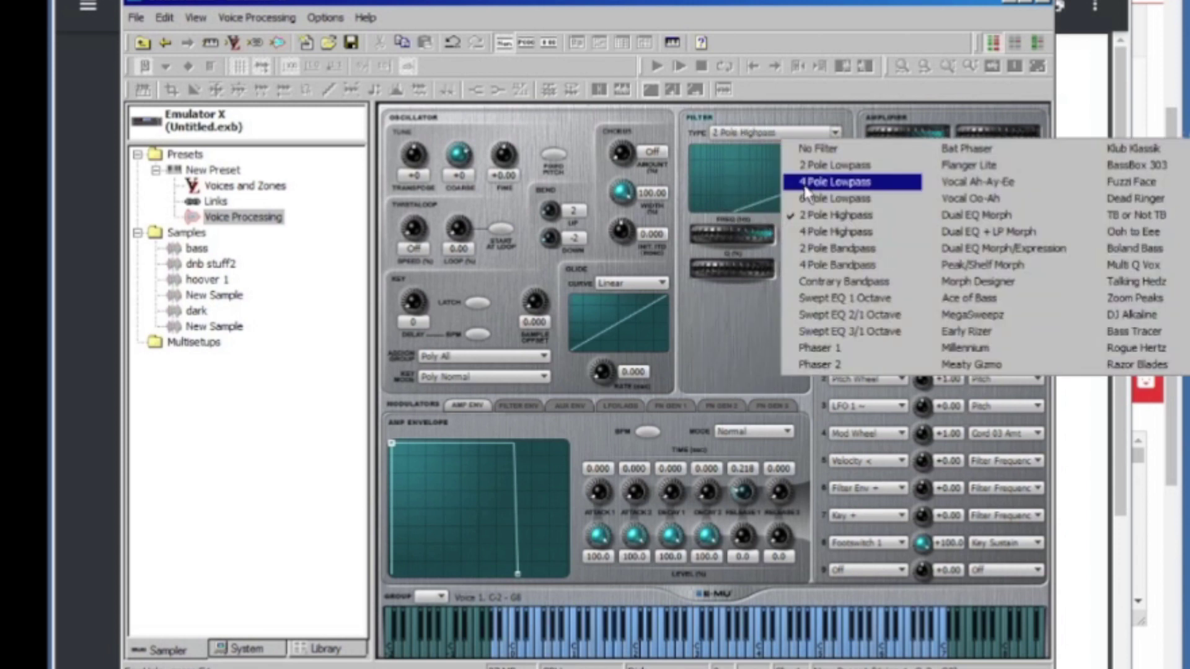
pyautogui.click(828, 184)
# Set cutoff to 1367, Q to 79.3 and amp Decay 2 to 4.169, leaving cord 1 at Velocity.
pyautogui.moveTo(735, 231); pyautogui.dragTo(756, 270)
pyautogui.moveTo(711, 487); pyautogui.dragTo(664, 555)
pyautogui.click(859, 352)
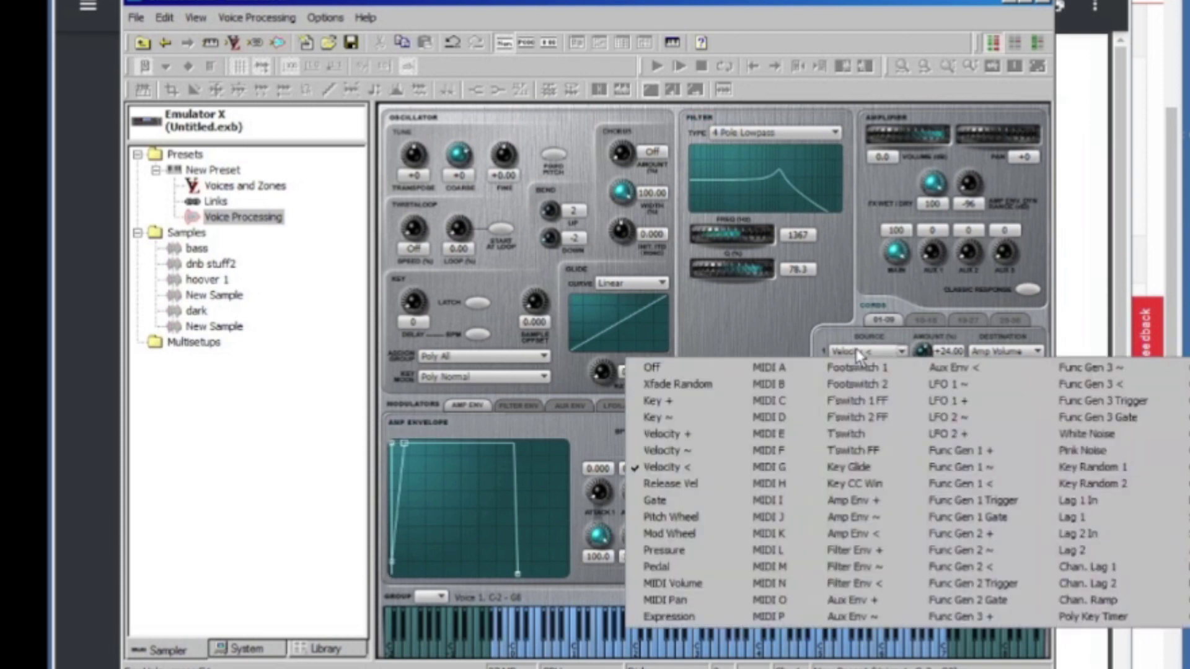
pyautogui.click(819, 318)
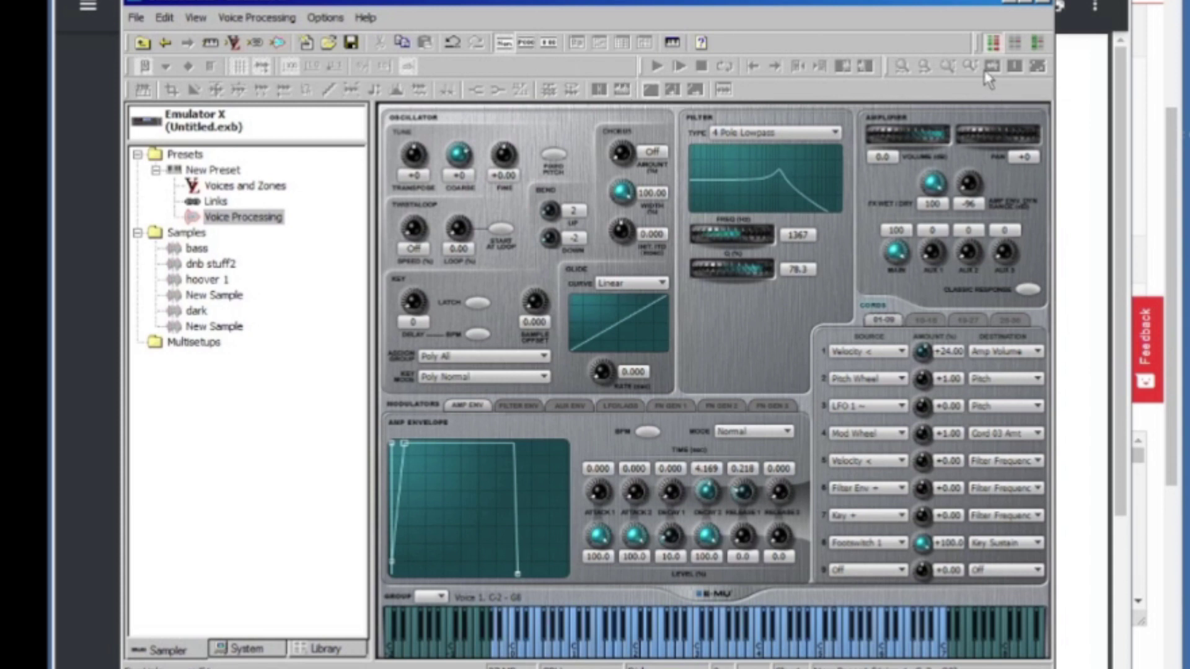
pyautogui.click(324, 17)
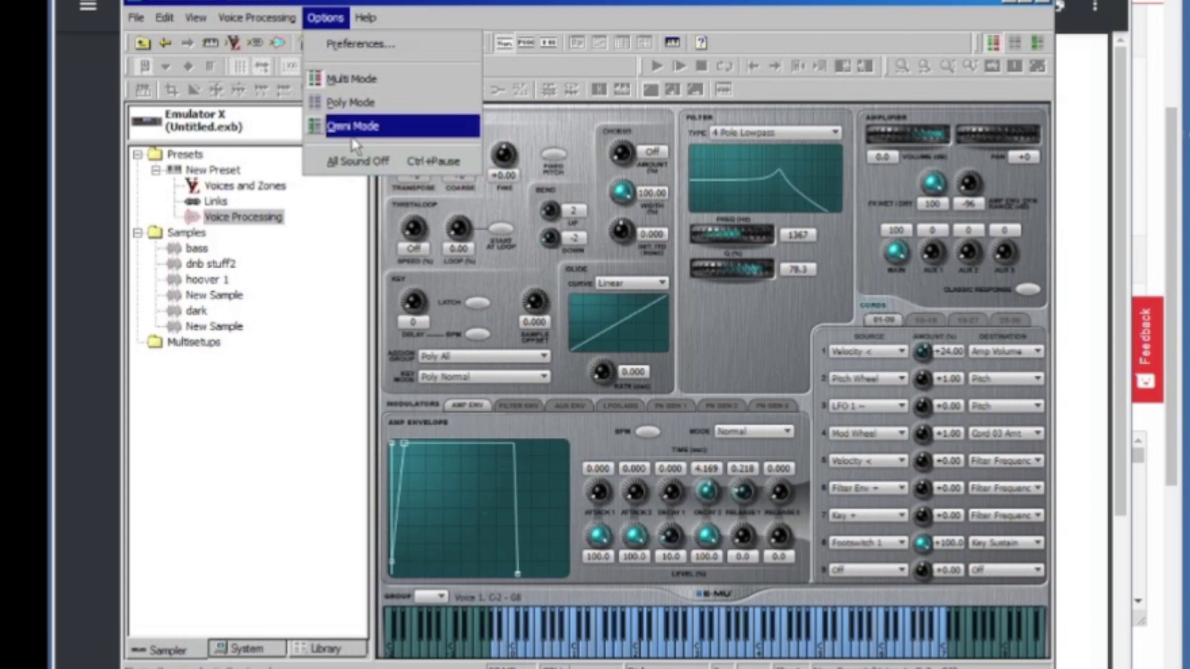
pyautogui.click(359, 43)
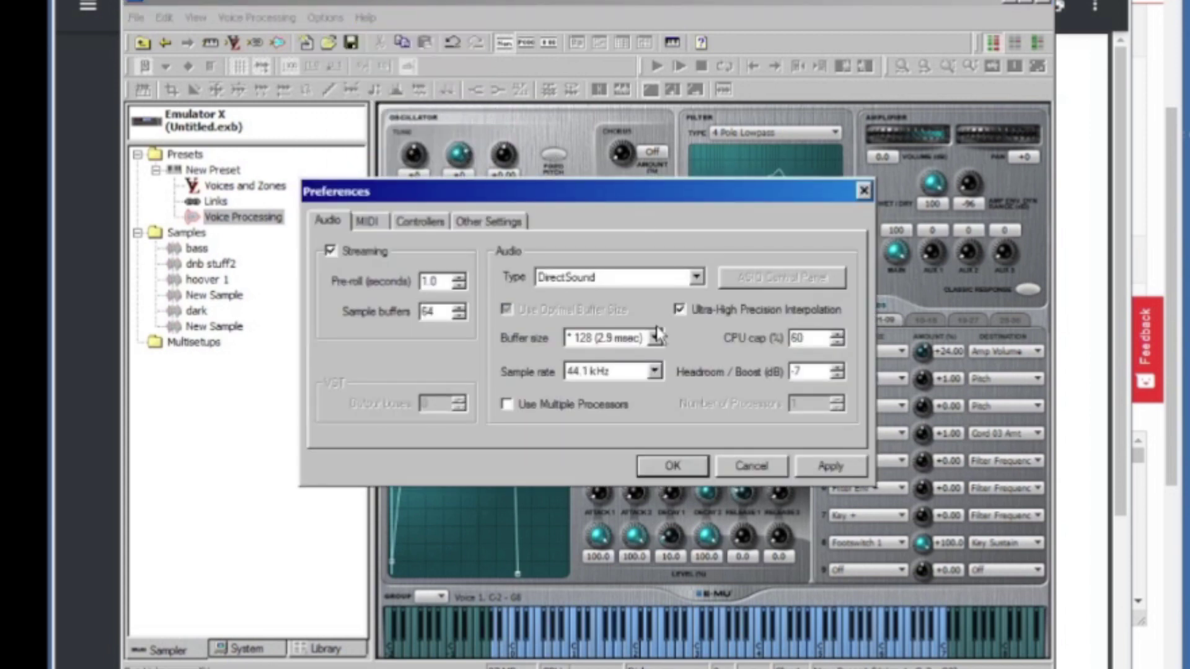
pyautogui.click(413, 230)
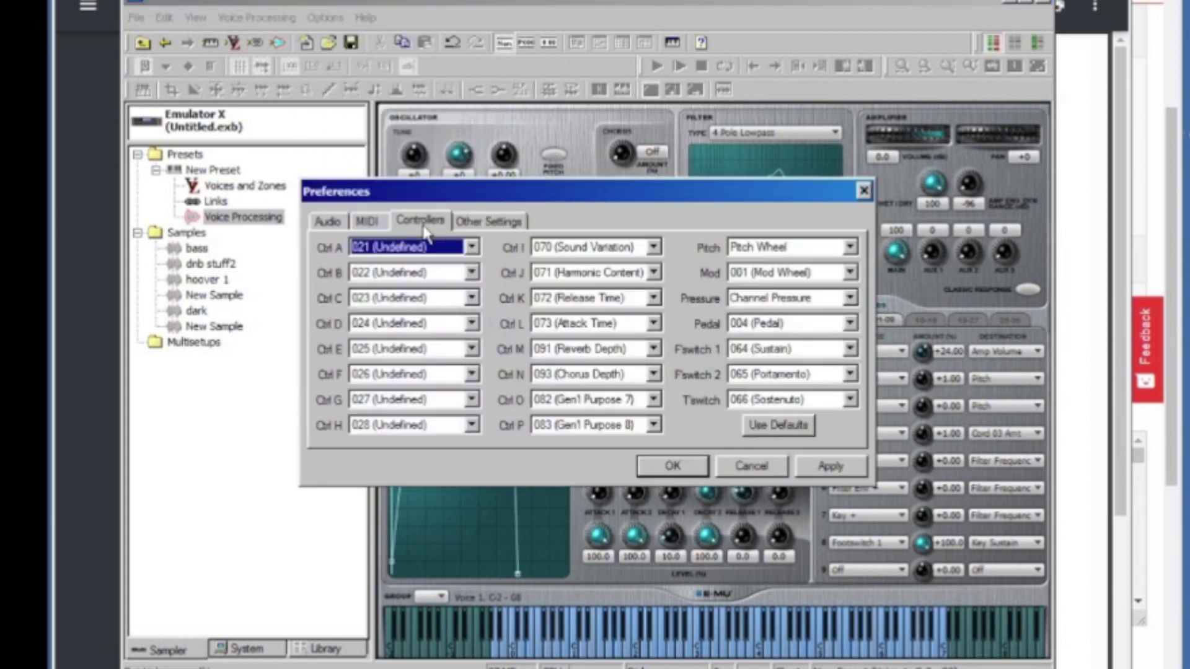
pyautogui.click(507, 229)
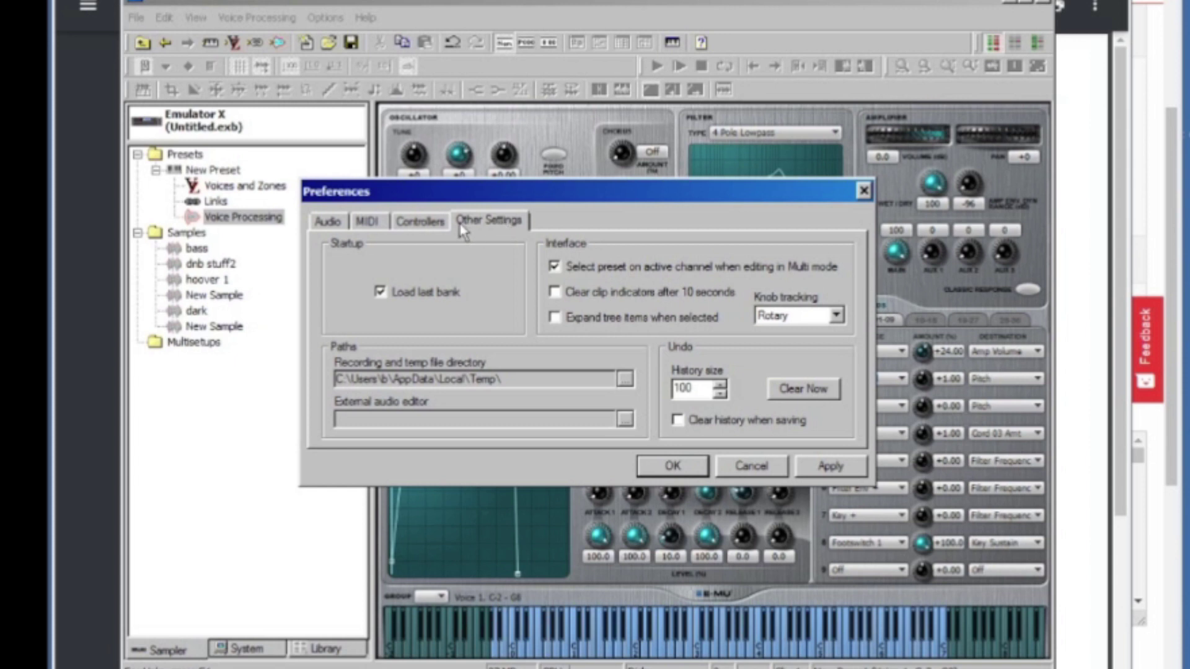
pyautogui.click(381, 229)
pyautogui.click(341, 226)
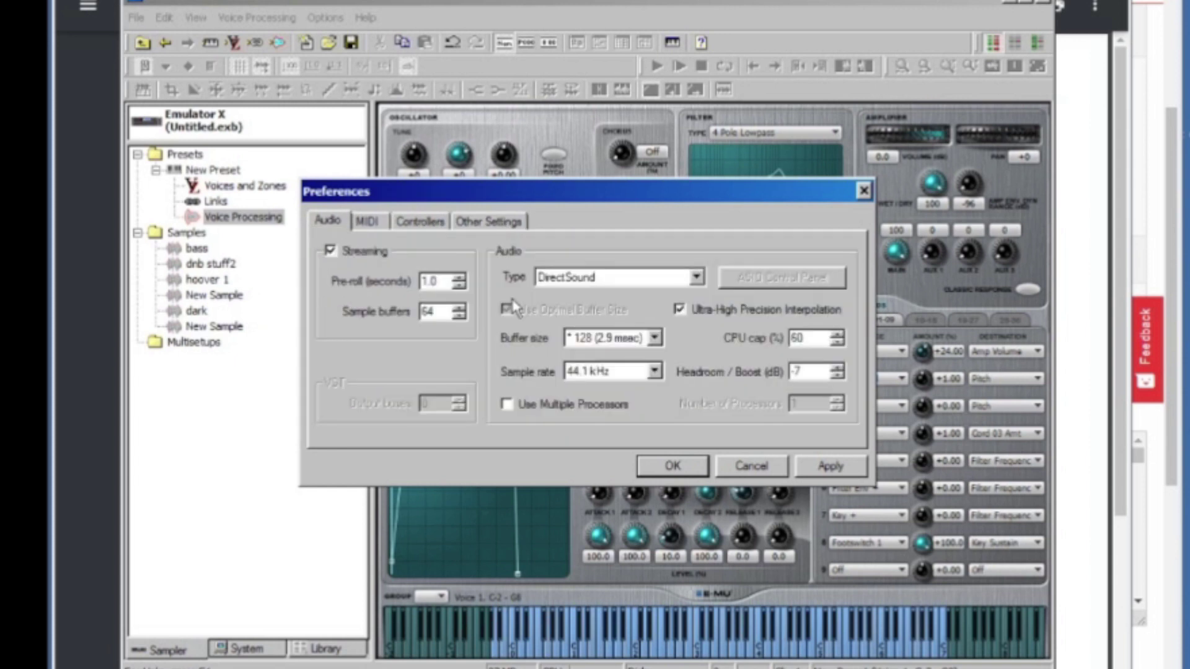
pyautogui.click(744, 466)
pyautogui.click(245, 18)
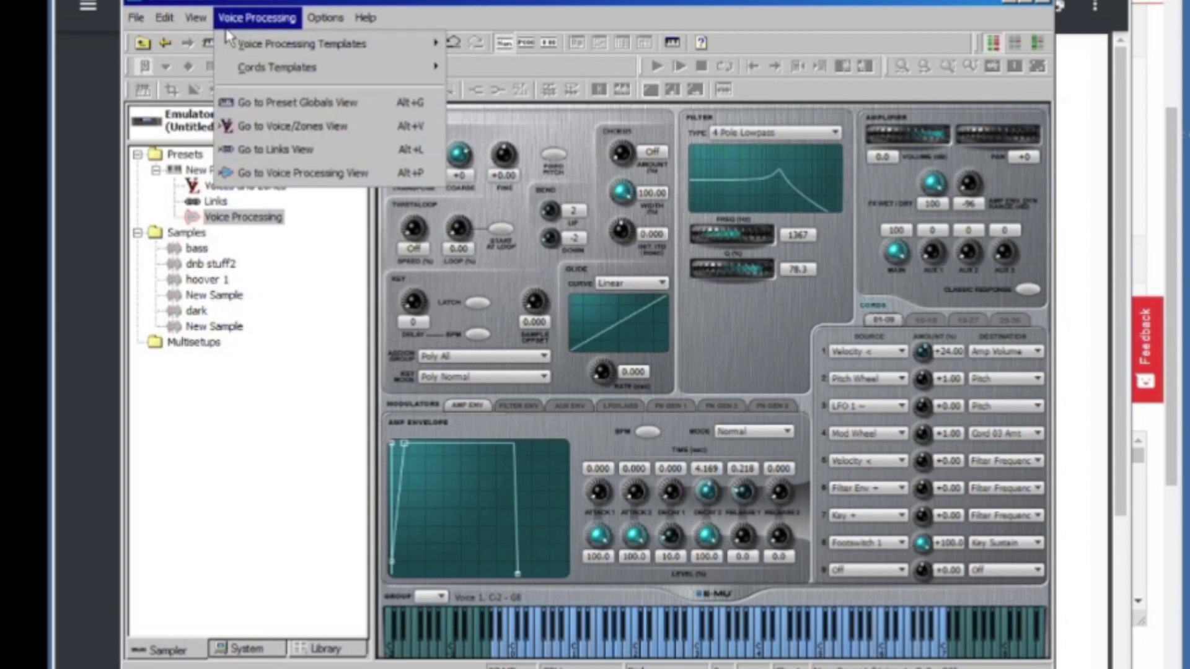
# Move from Links view to the Voices/Zones view for Voice 1 (C-2 to G8), then look through the menus.
pyautogui.click(254, 150)
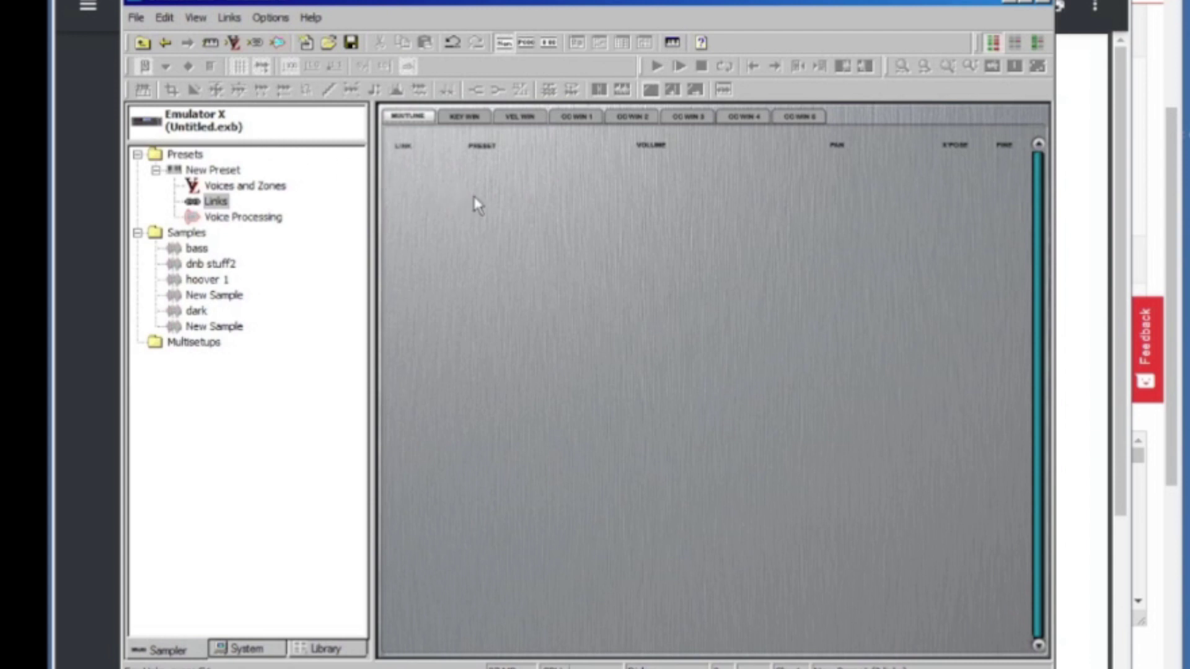
pyautogui.click(228, 18)
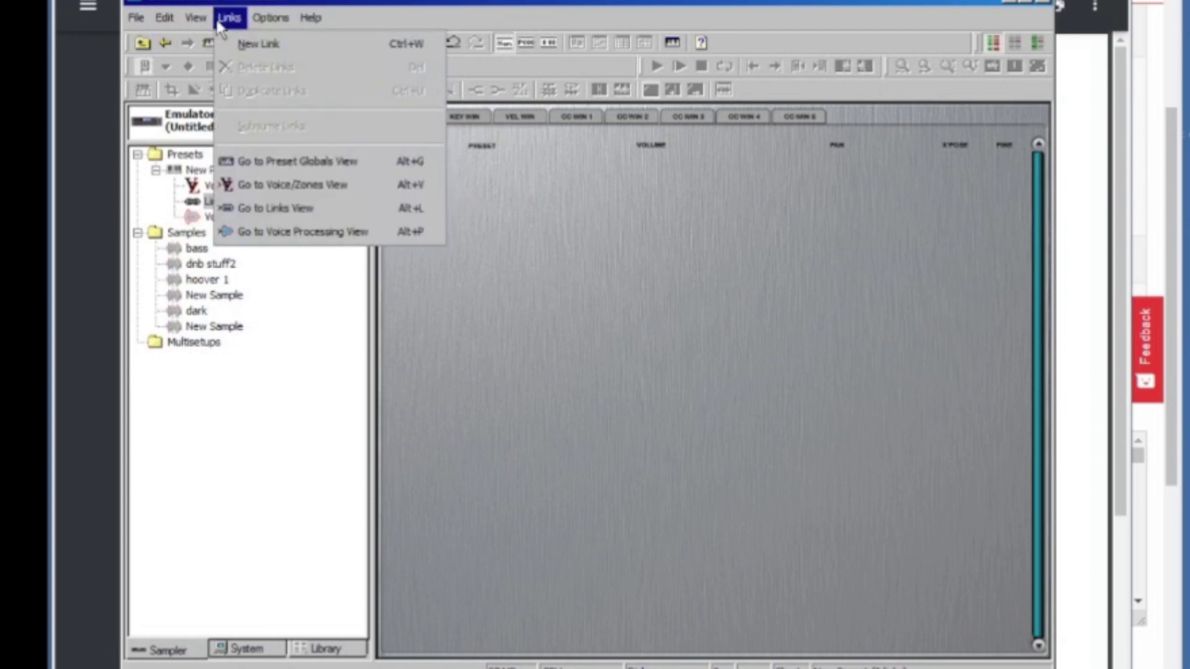
pyautogui.click(282, 185)
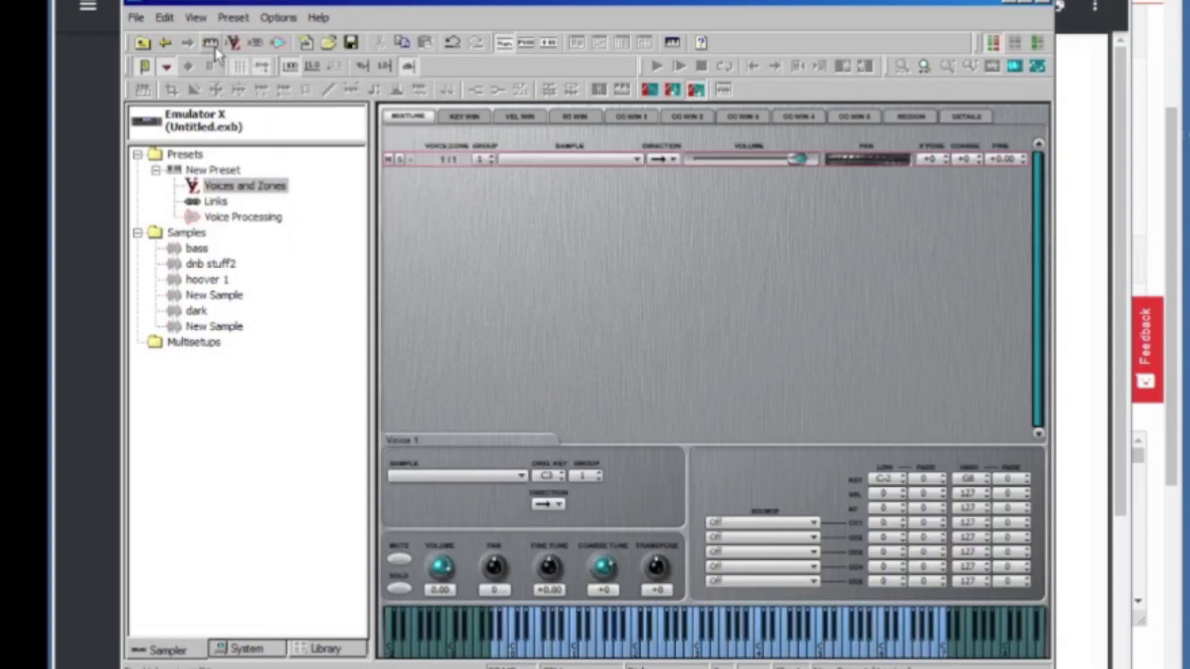
pyautogui.click(196, 18)
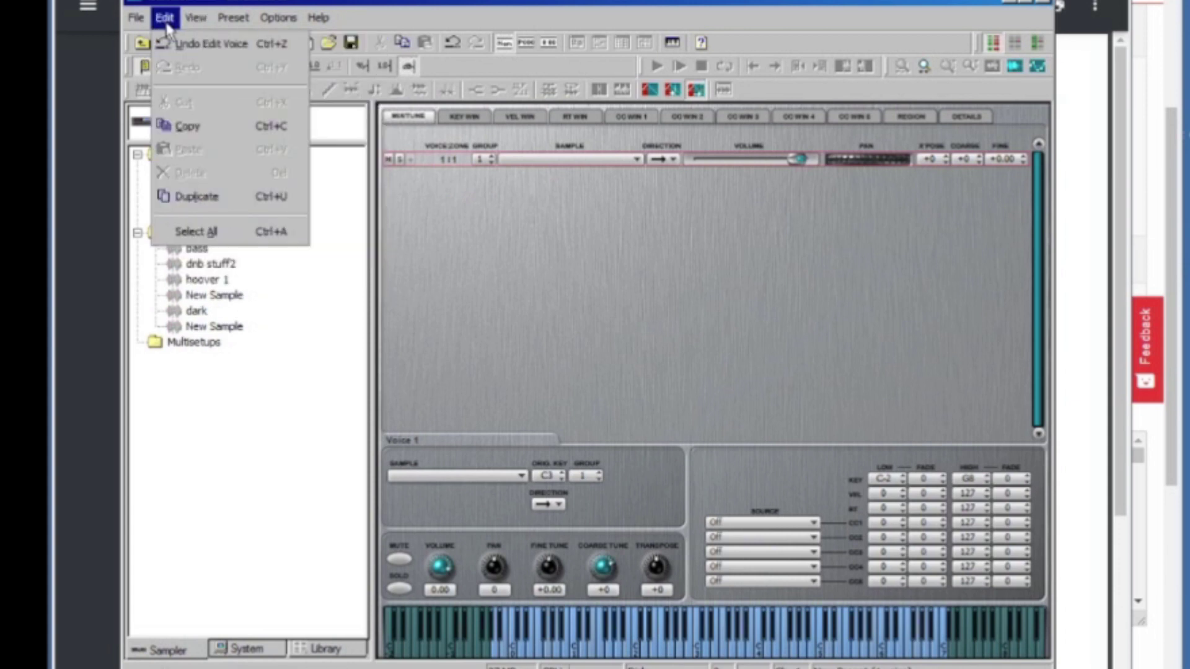
pyautogui.moveTo(153, 28)
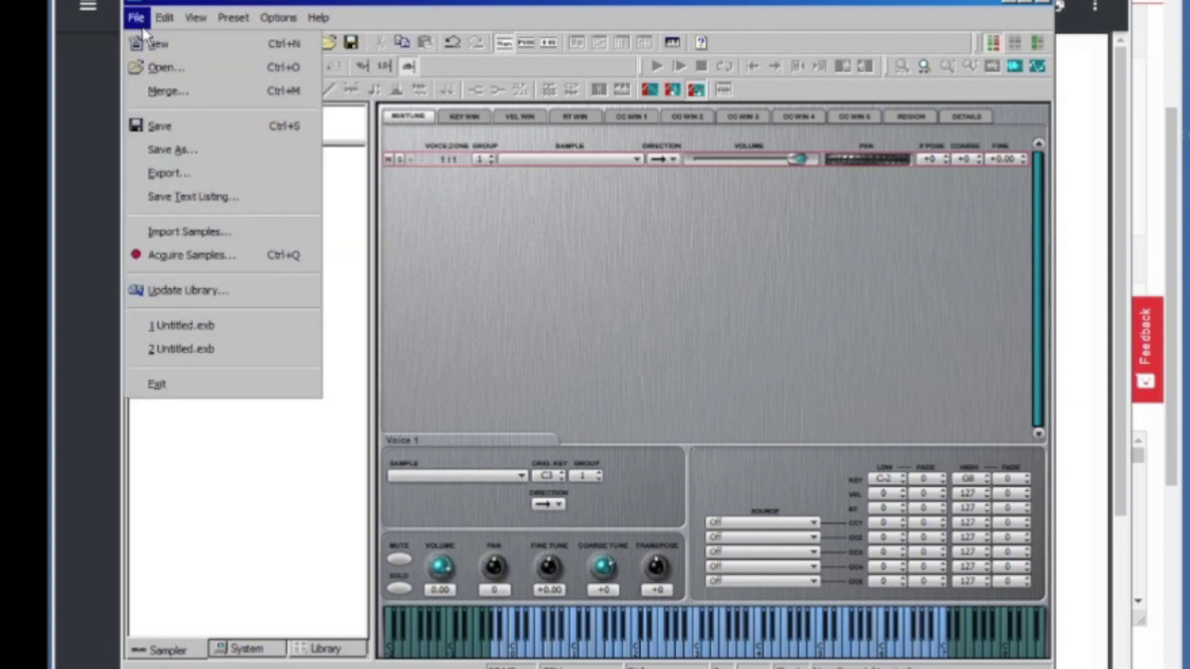
# Try SynthSwipe in Acquire / Chop Samples, dismiss the no-inputs warning and close the window.
pyautogui.click(232, 251)
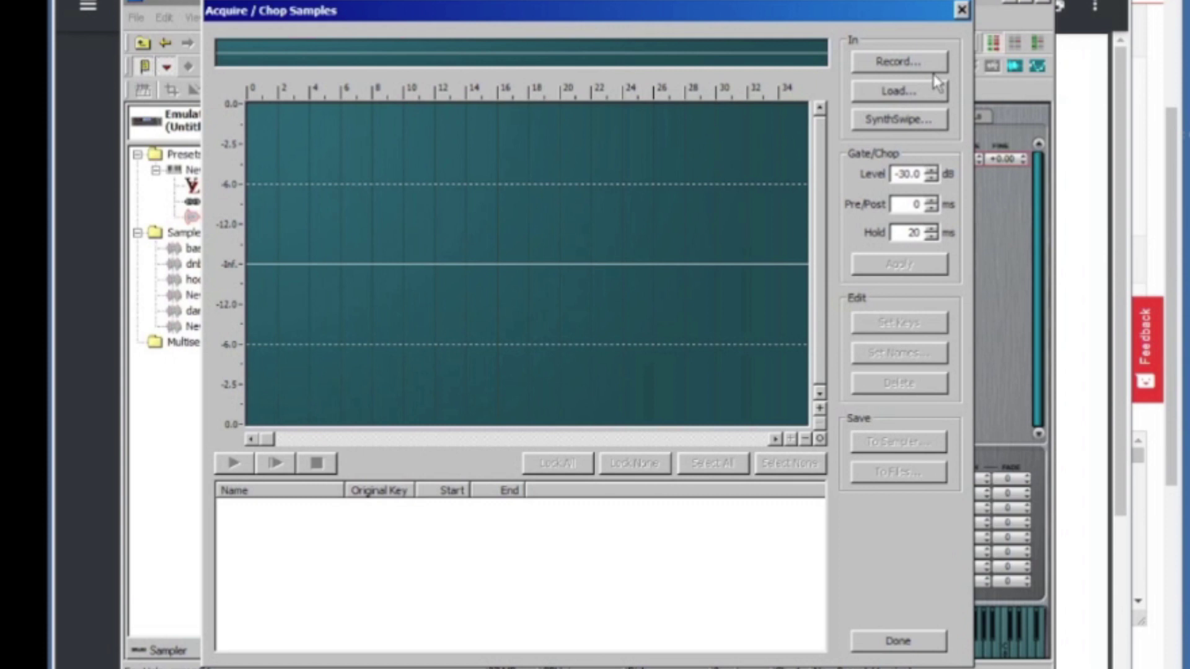
pyautogui.click(923, 120)
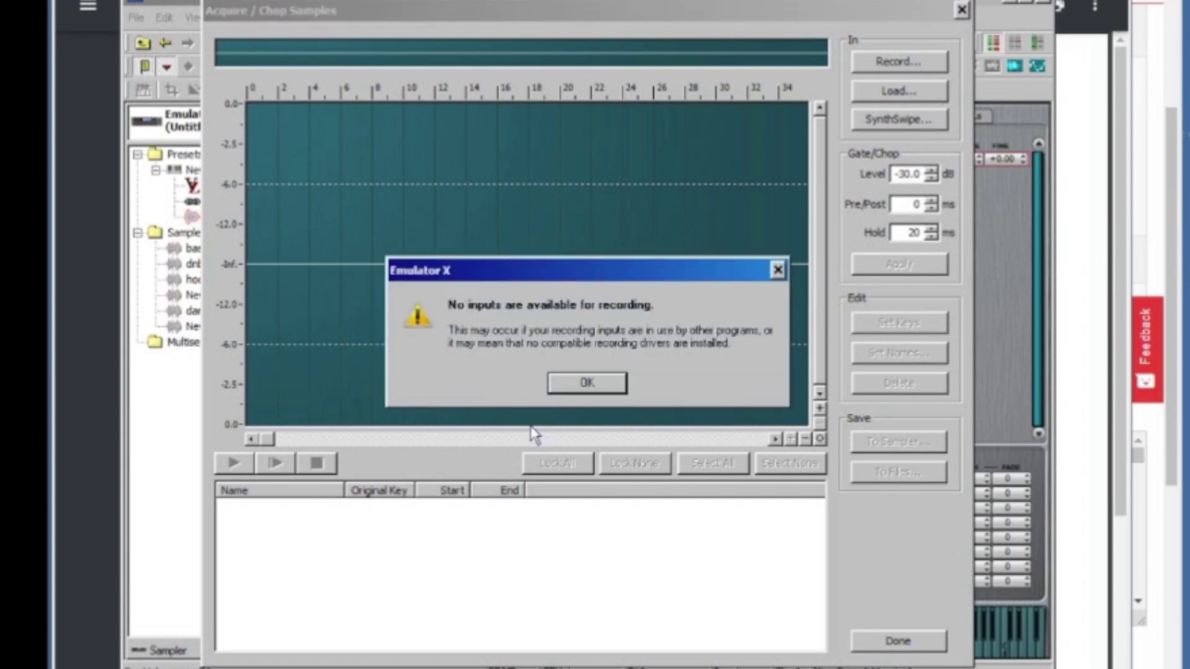
pyautogui.click(567, 389)
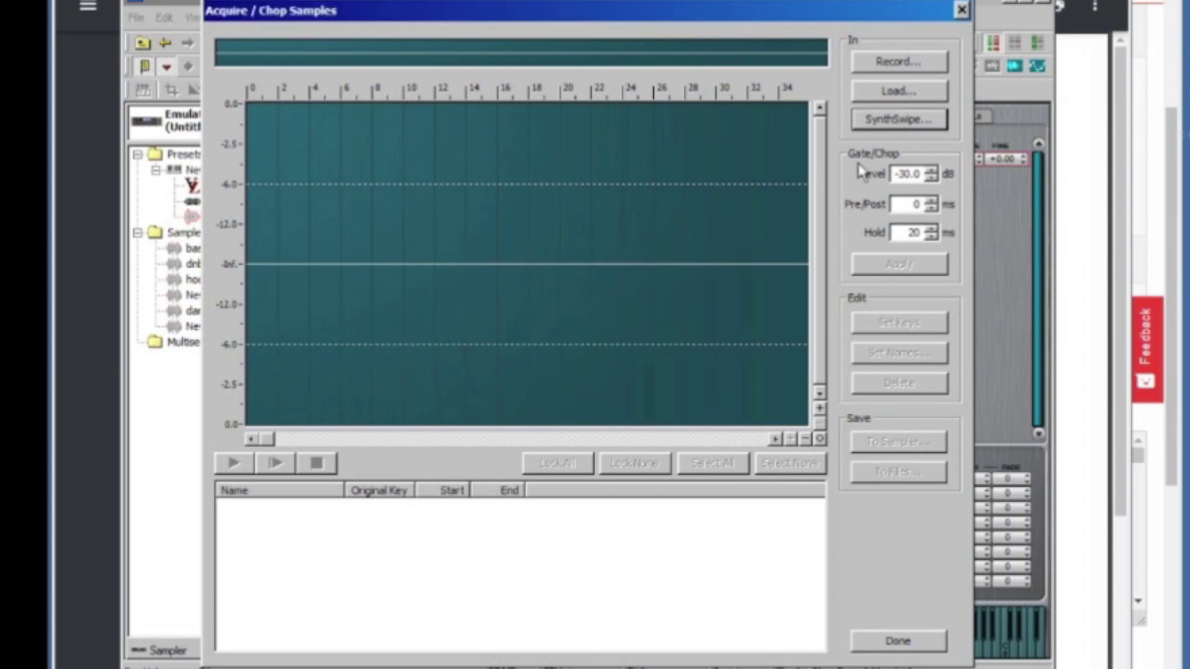
pyautogui.click(962, 10)
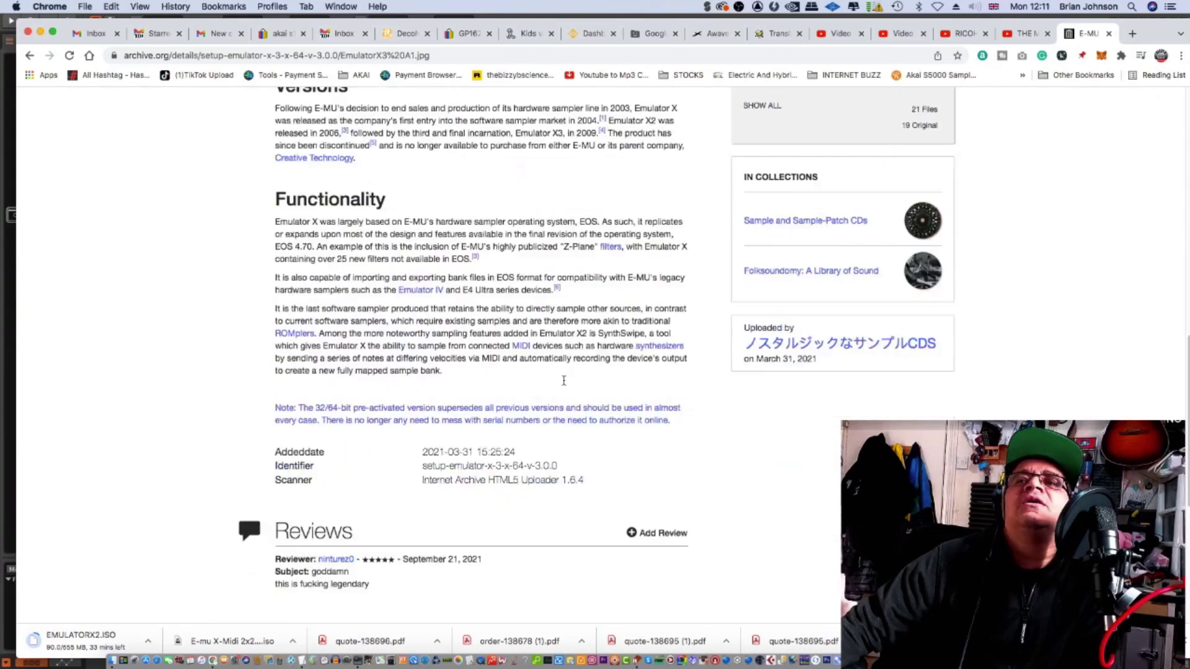
# Show the back cover of the Emulator X3 box on the archive page.
pyautogui.scroll(-1, 564, 380)
pyautogui.scroll(10, 564, 385)
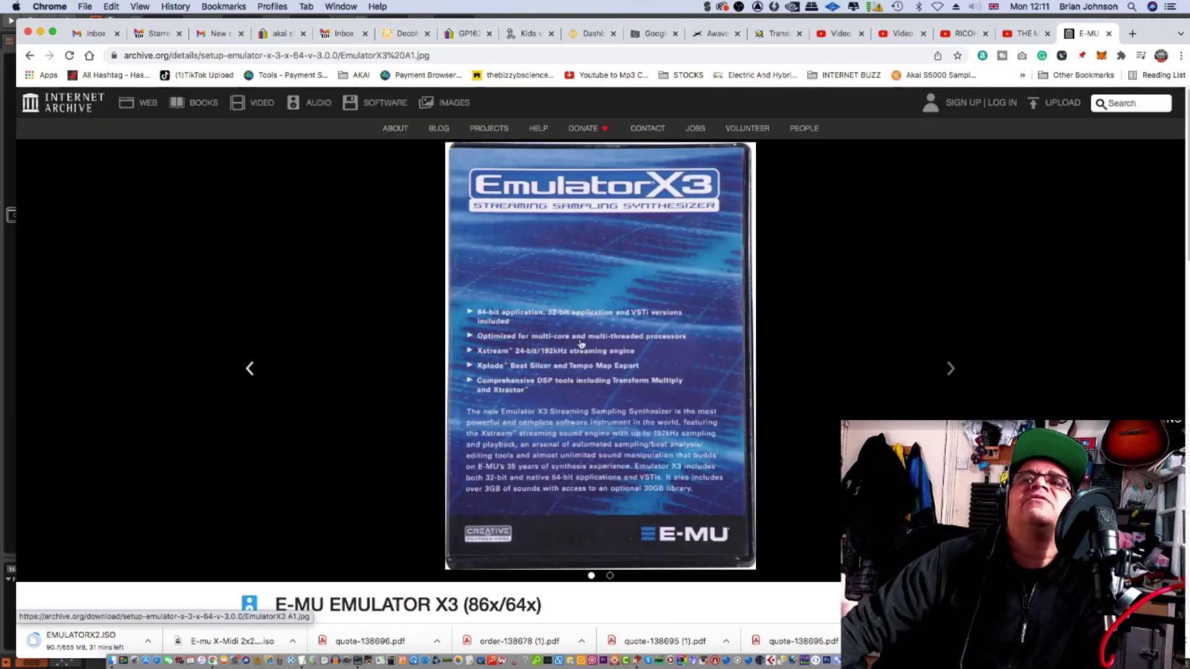
pyautogui.click(949, 369)
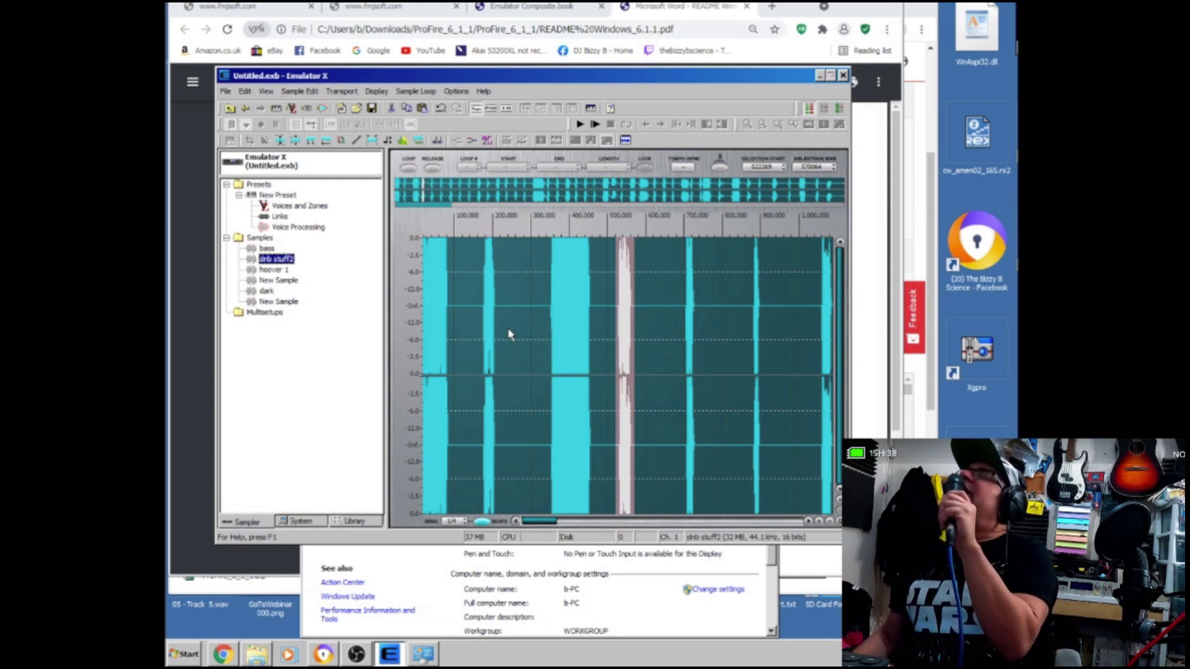
# Audition hoover 1, both New Samples, dark and dnb stuff2, ending on the upper New Sample.
pyautogui.click(273, 269)
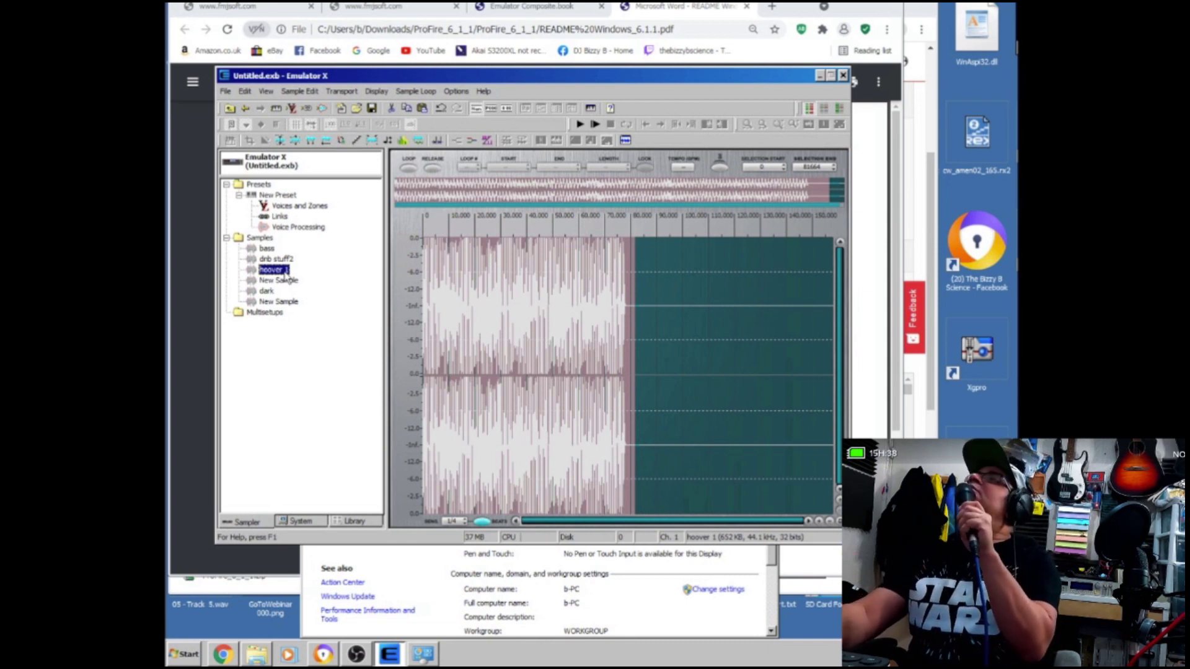
pyautogui.press('space')
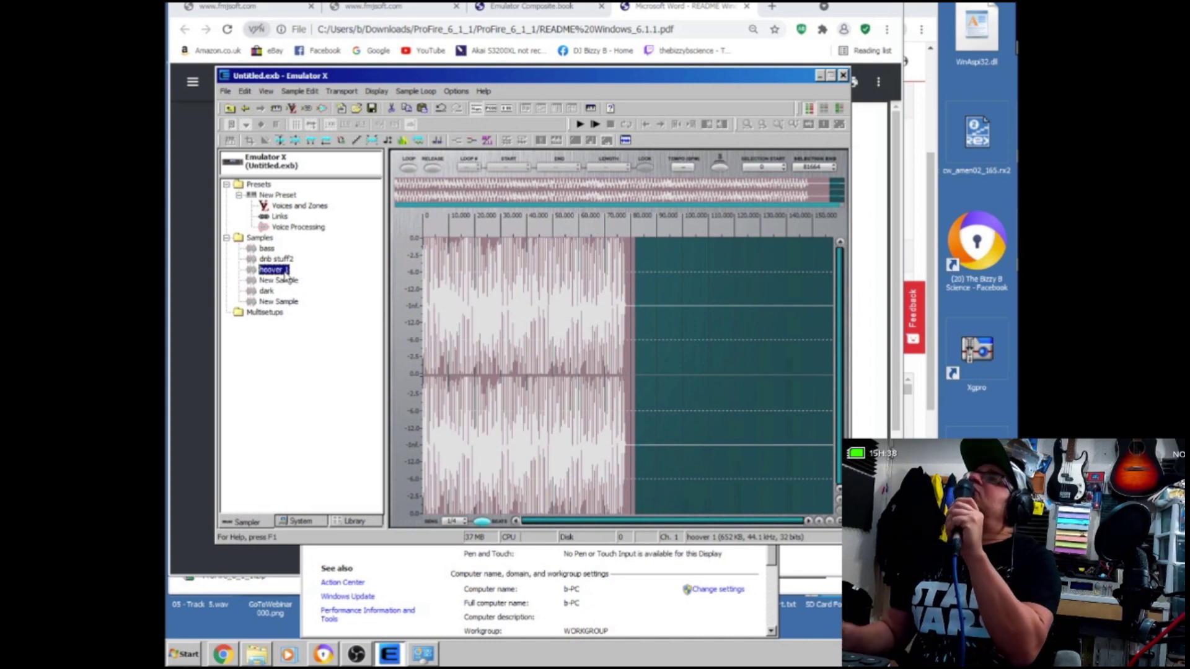
pyautogui.click(282, 302)
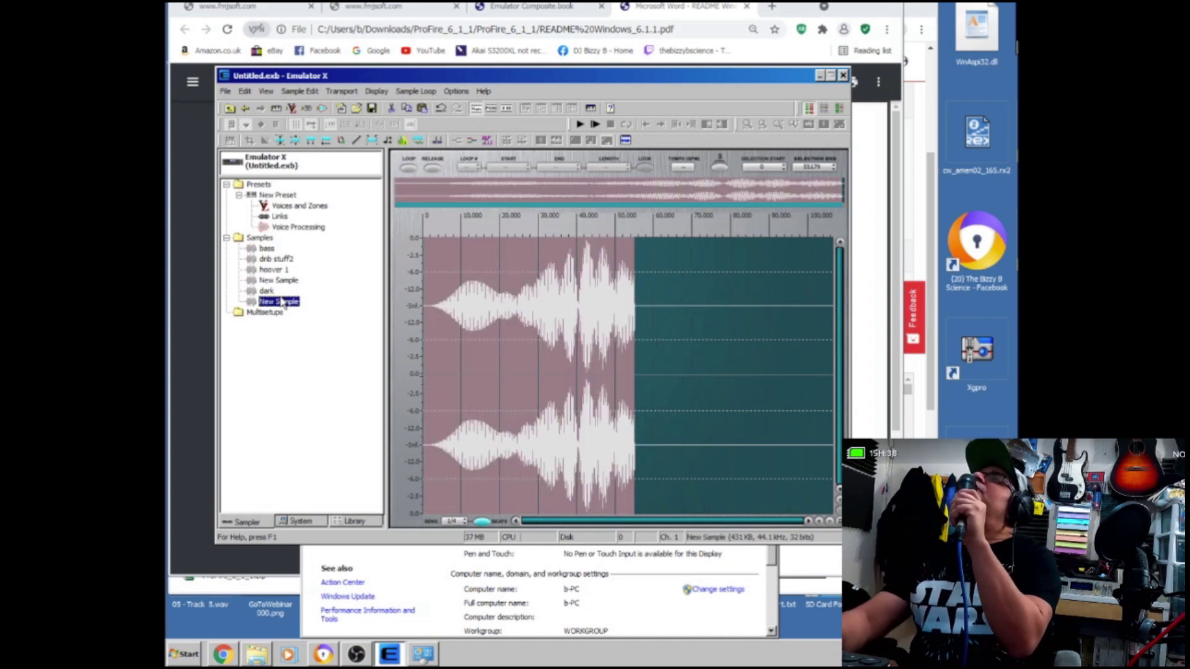
pyautogui.click(273, 281)
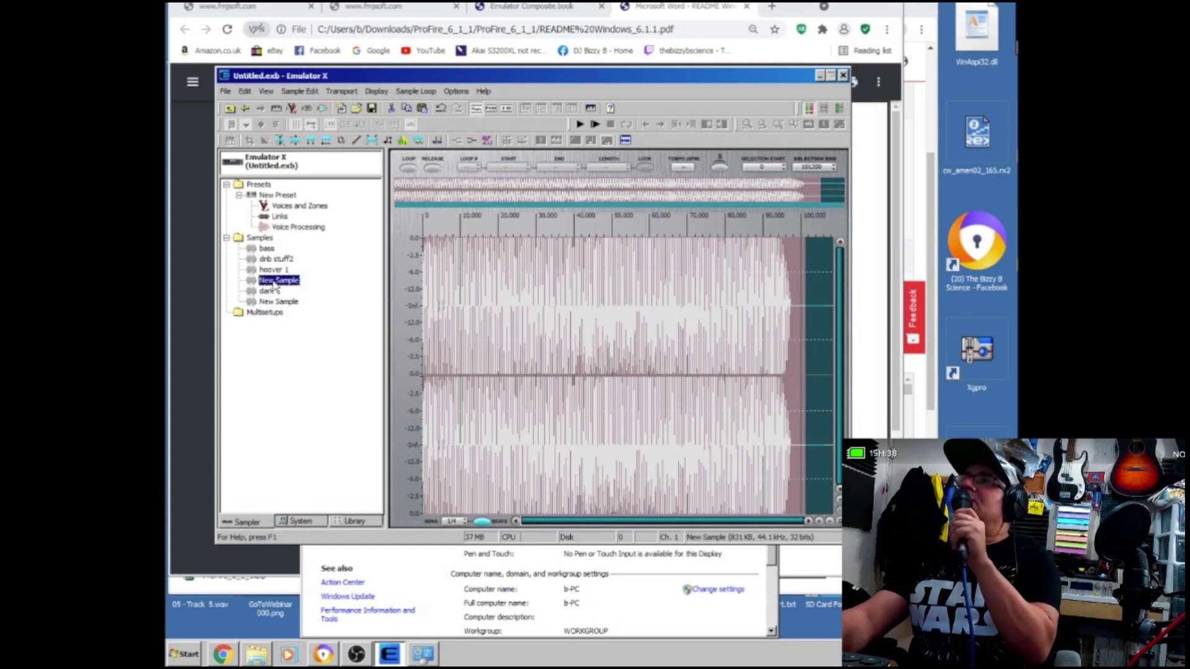
pyautogui.click(266, 291)
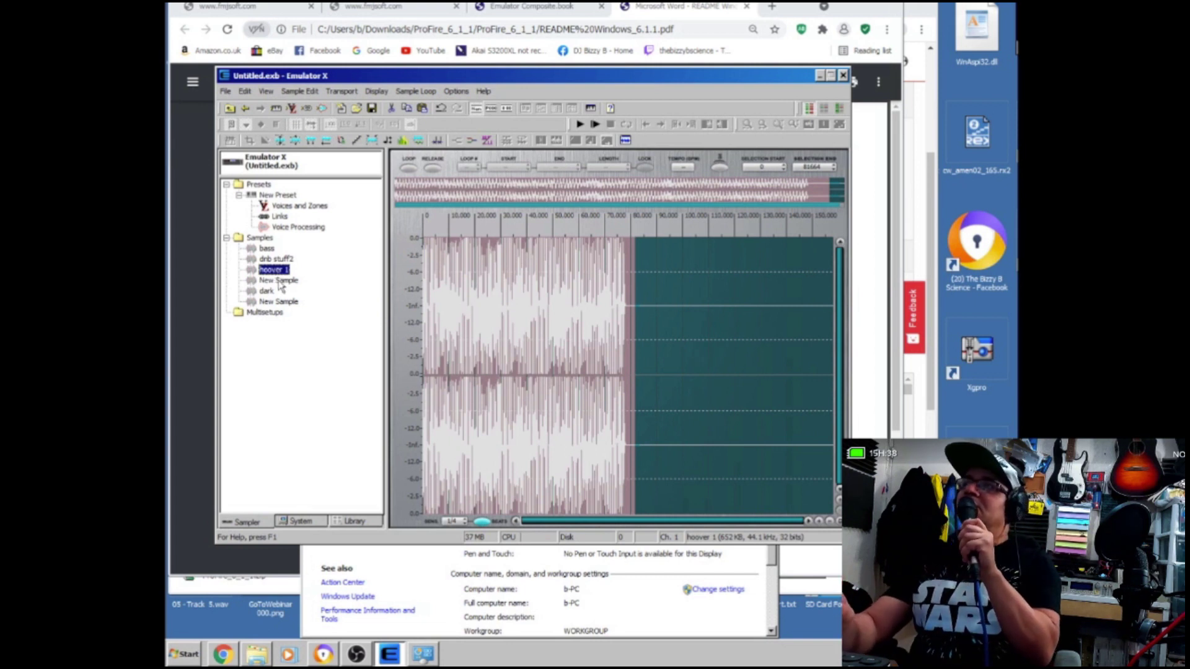
pyautogui.click(275, 302)
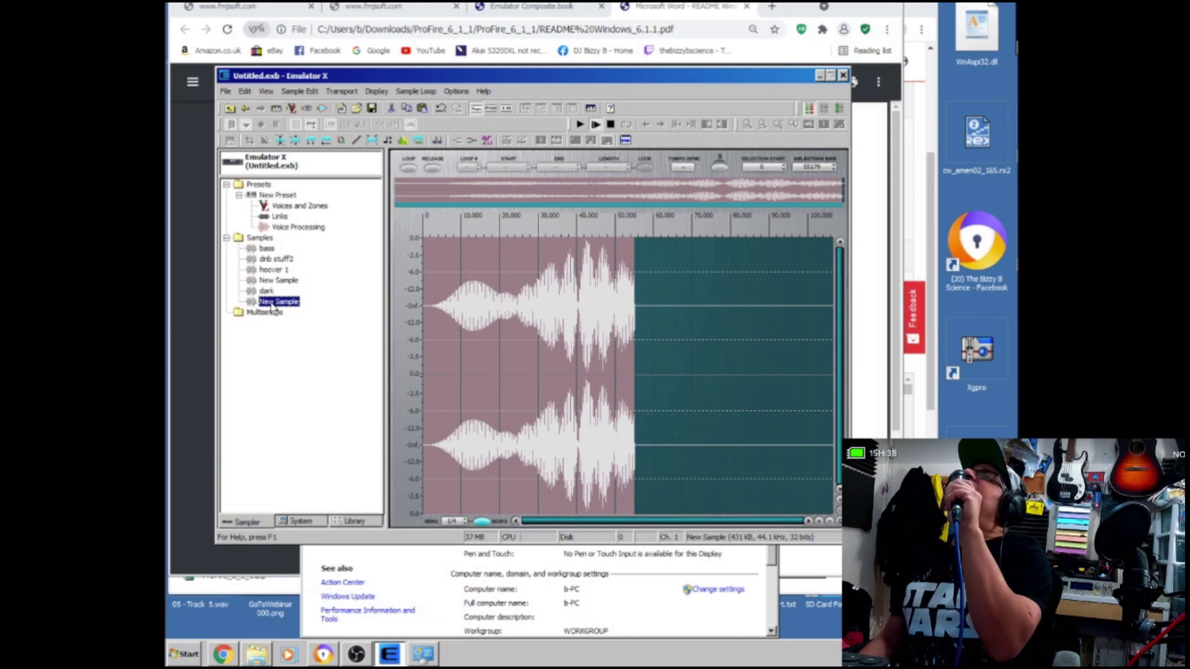
pyautogui.click(276, 270)
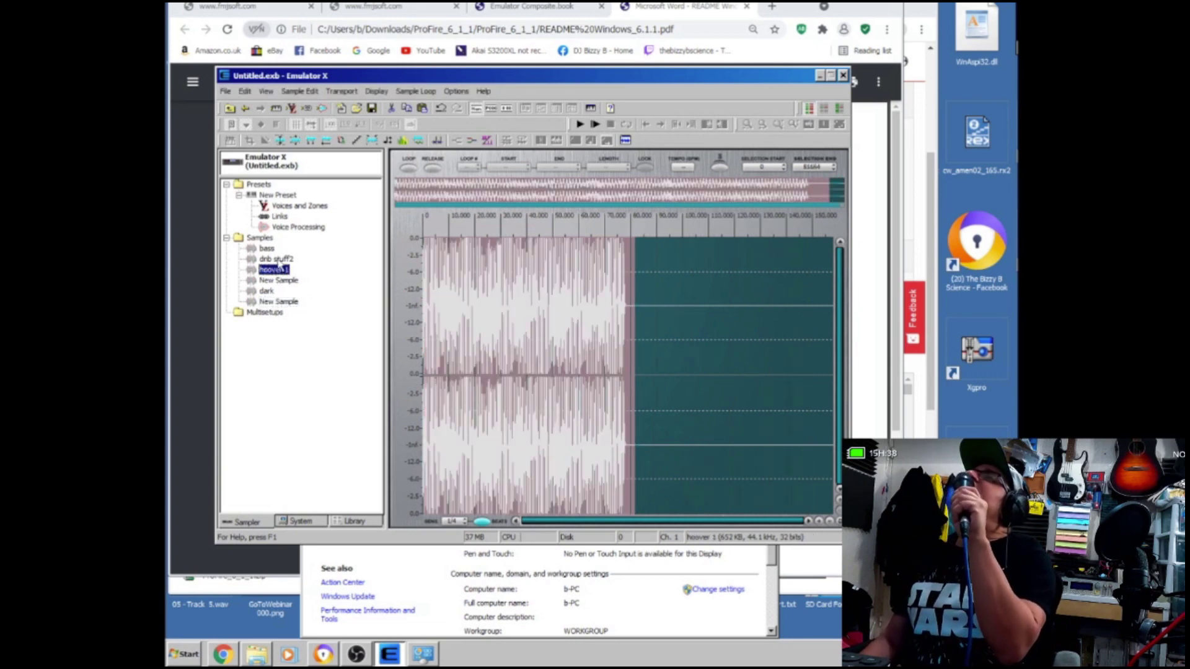
pyautogui.click(277, 260)
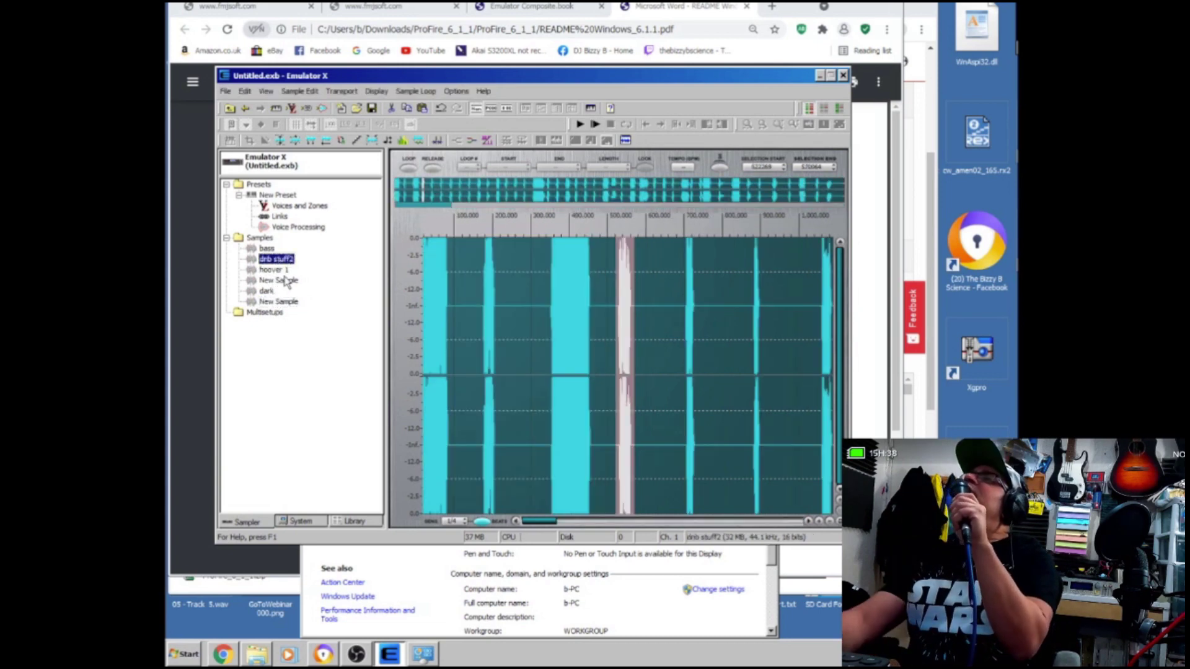
pyautogui.press('Down')
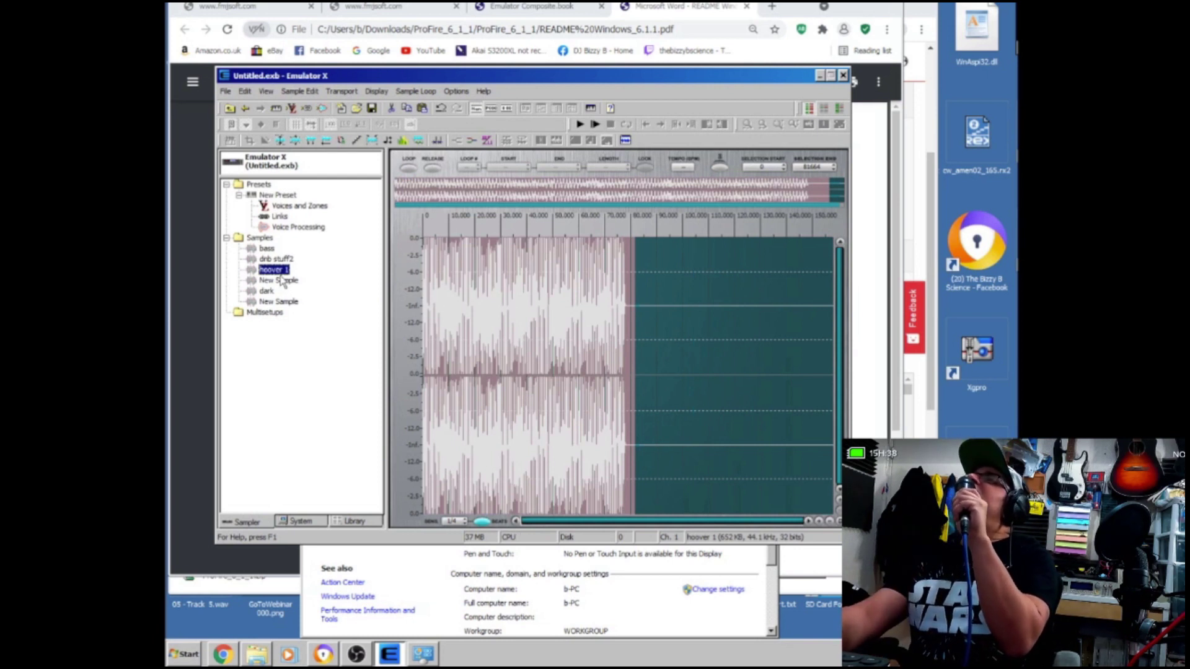
pyautogui.click(281, 282)
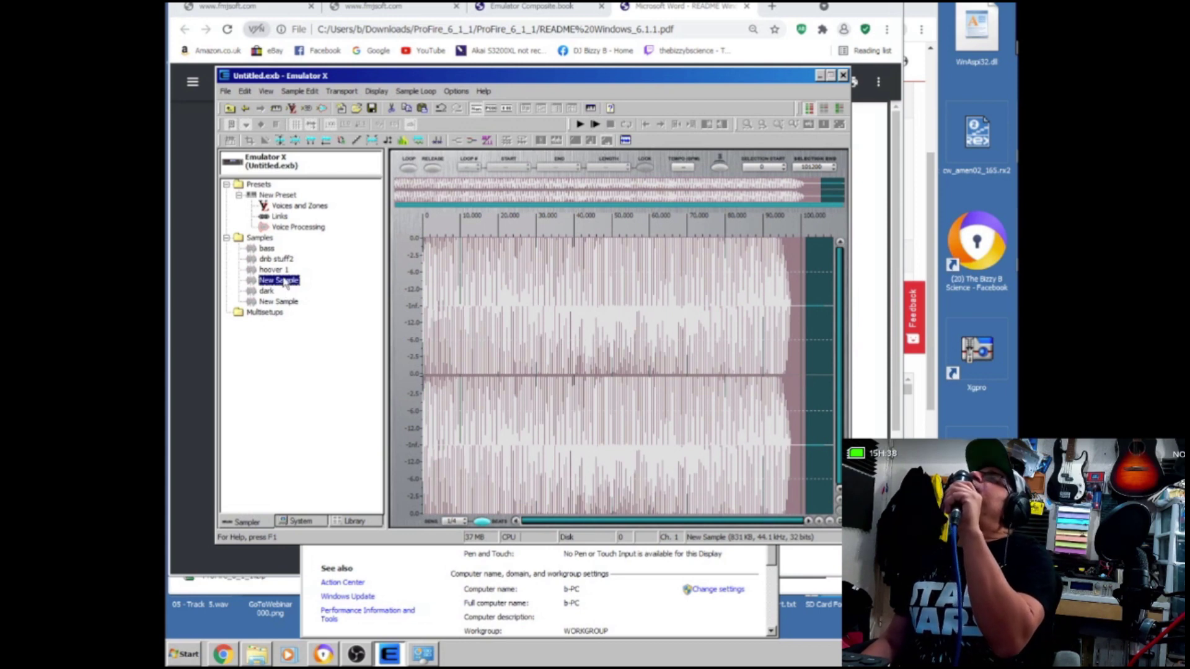
# Click through hoover 1 and the last New Sample, then select the dark sample.
pyautogui.click(280, 270)
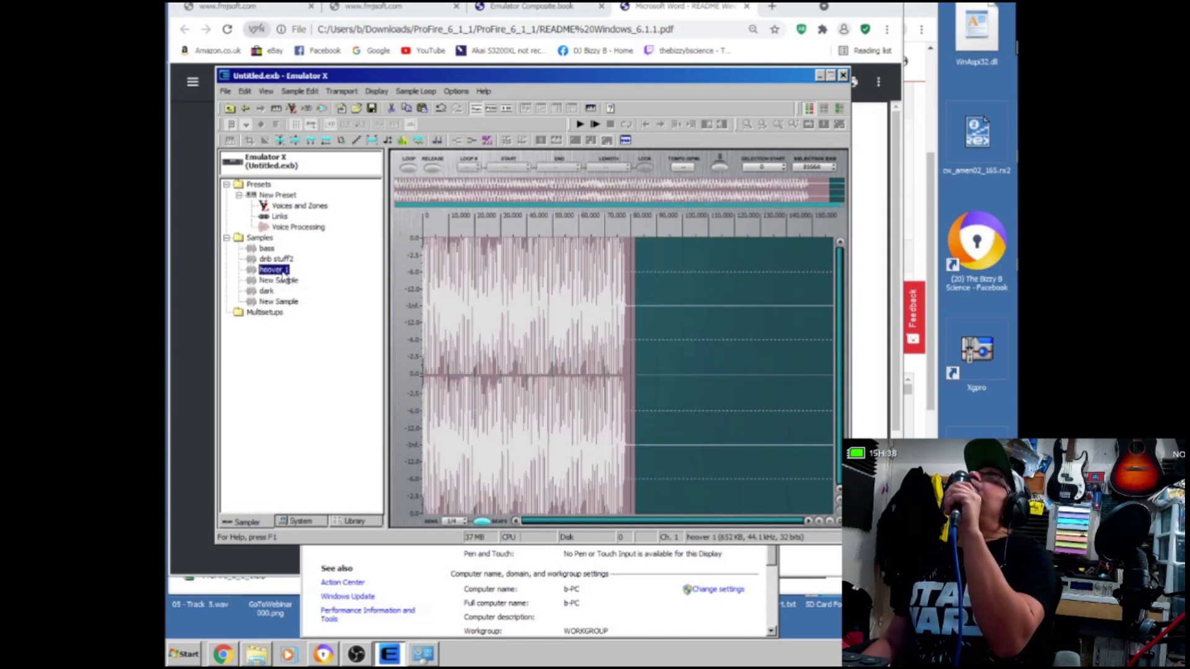
pyautogui.click(266, 91)
pyautogui.click(642, 247)
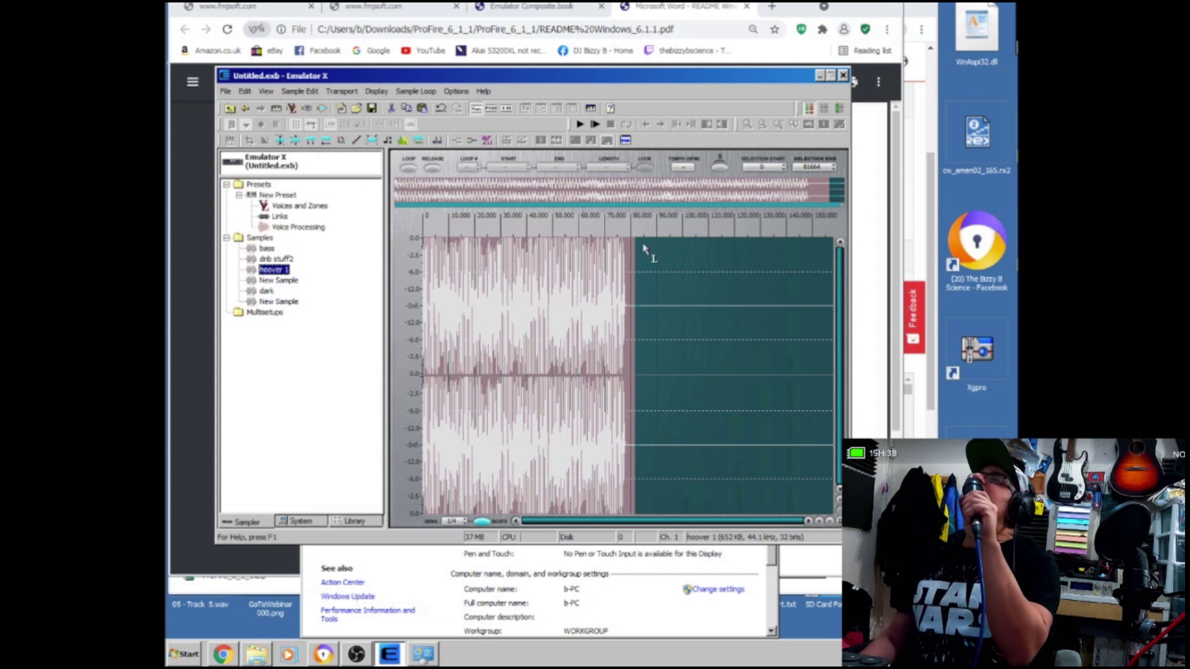
pyautogui.click(273, 301)
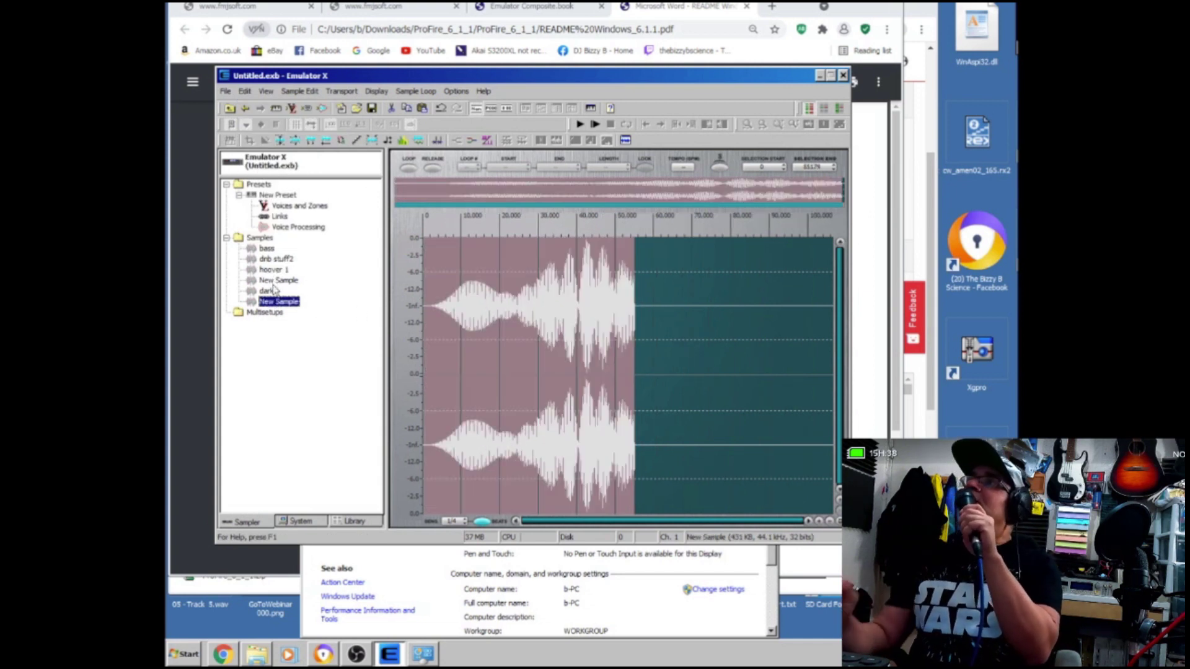
pyautogui.click(266, 291)
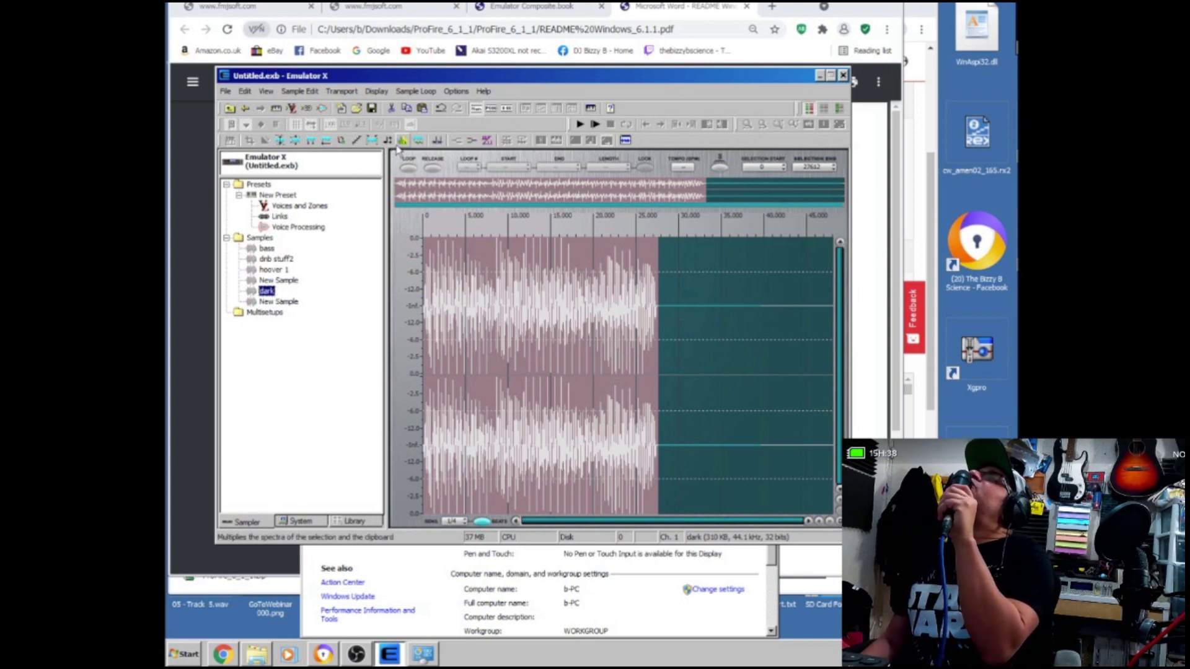
# Apply Transform Multiply at 100% intensity to the dark sample and play the result.
pyautogui.click(302, 91)
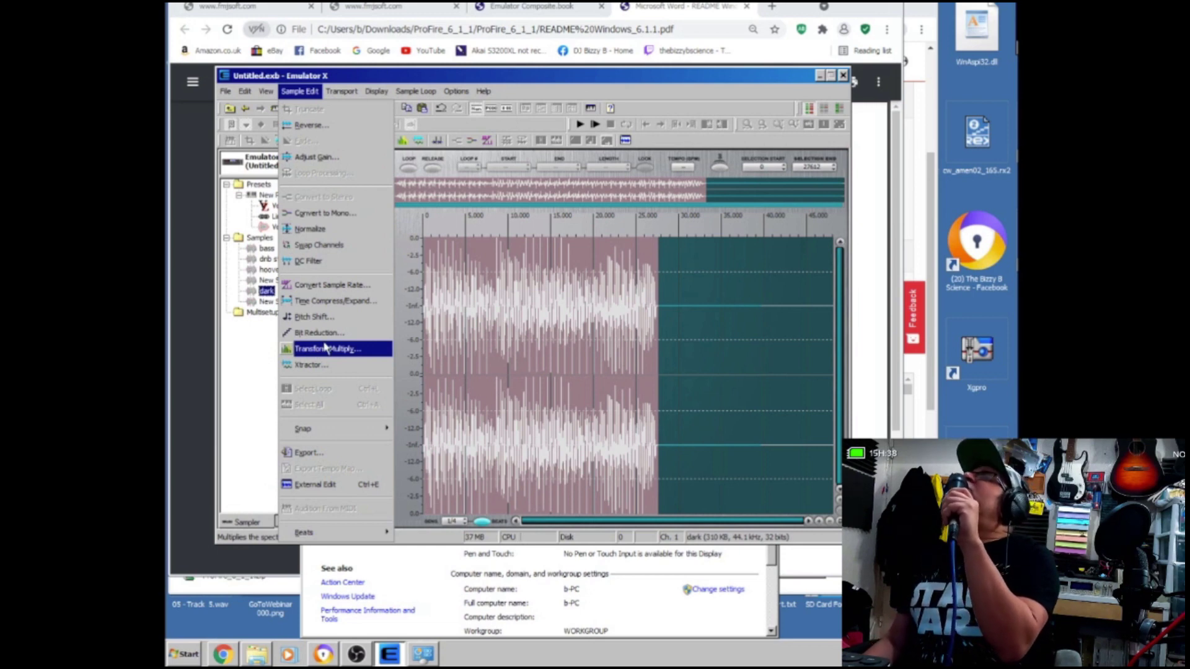
pyautogui.click(329, 351)
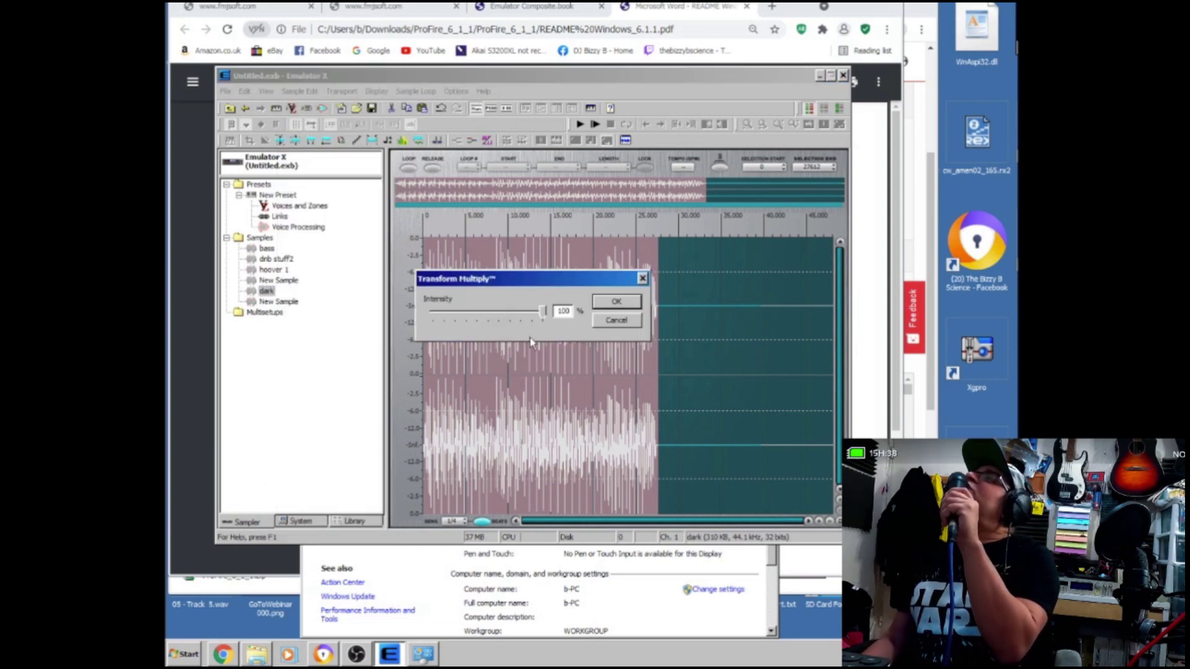
pyautogui.click(617, 302)
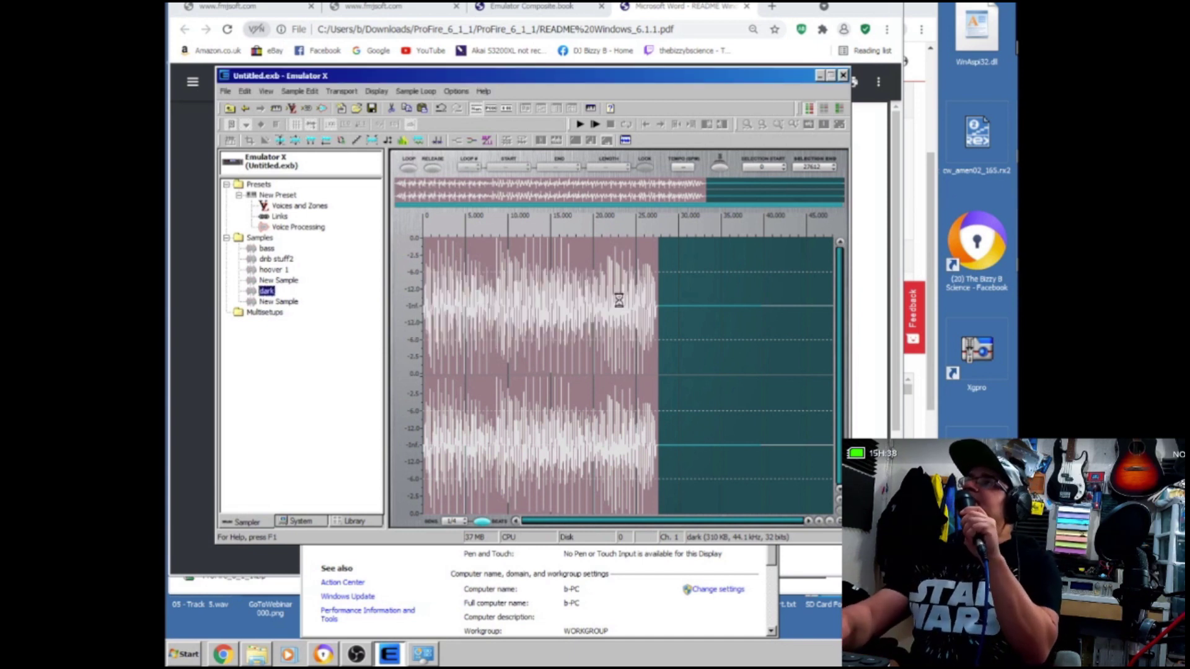
pyautogui.press('space')
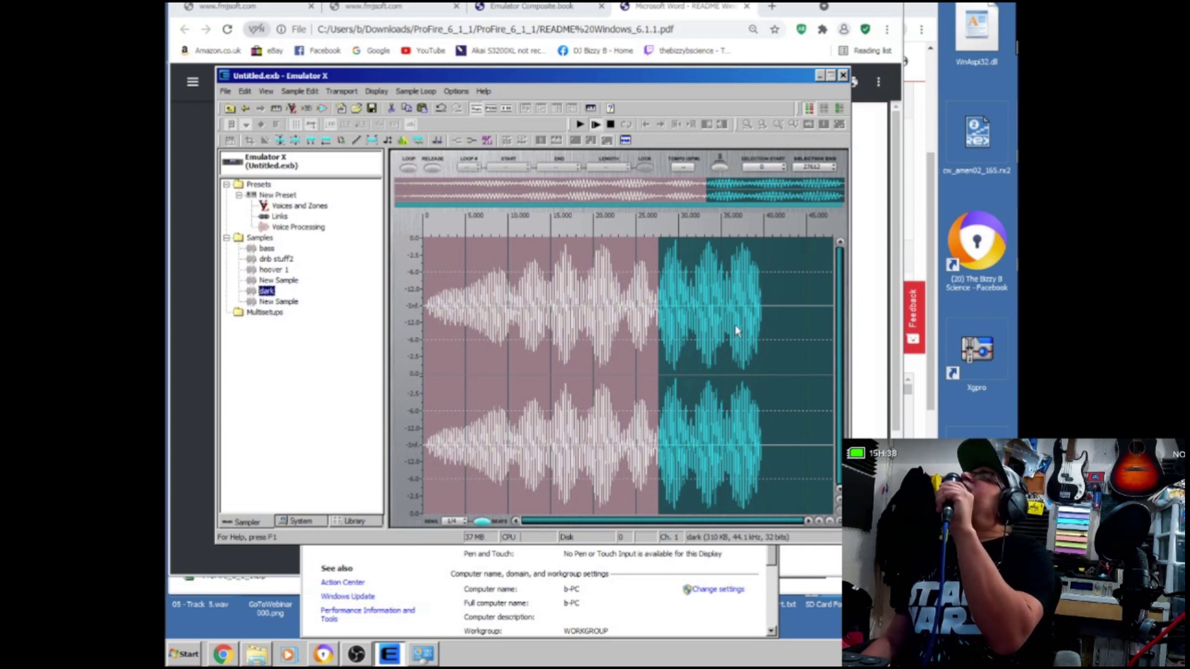
# Apply a linear 0 to -96 dB fade-out to the final stretch of the dark sample.
pyautogui.moveTo(743, 332)
pyautogui.mouseDown()
pyautogui.moveTo(766, 332)
pyautogui.moveTo(726, 335)
pyautogui.mouseUp()
pyautogui.click(266, 91)
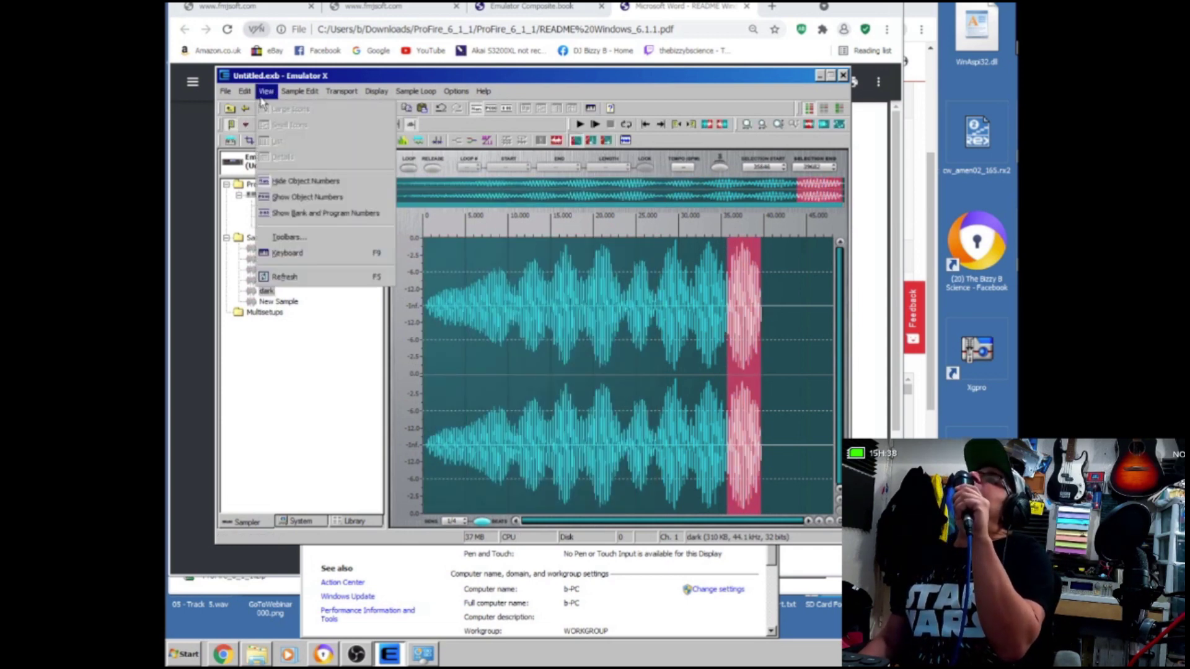
pyautogui.moveTo(287, 93)
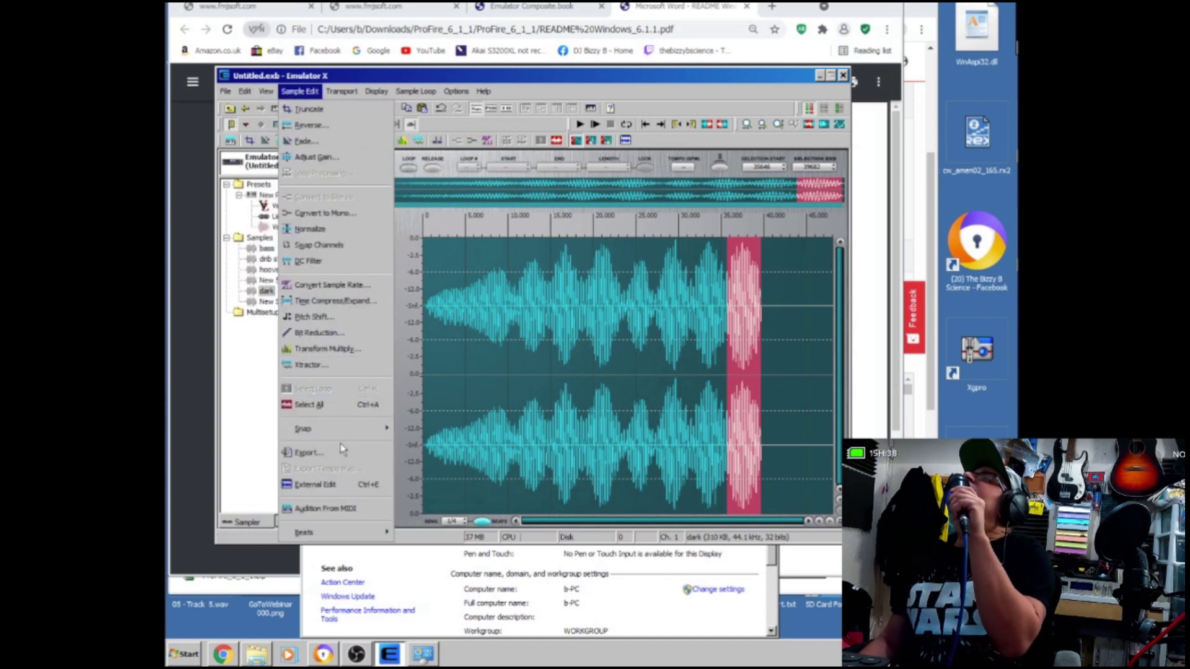
pyautogui.click(334, 141)
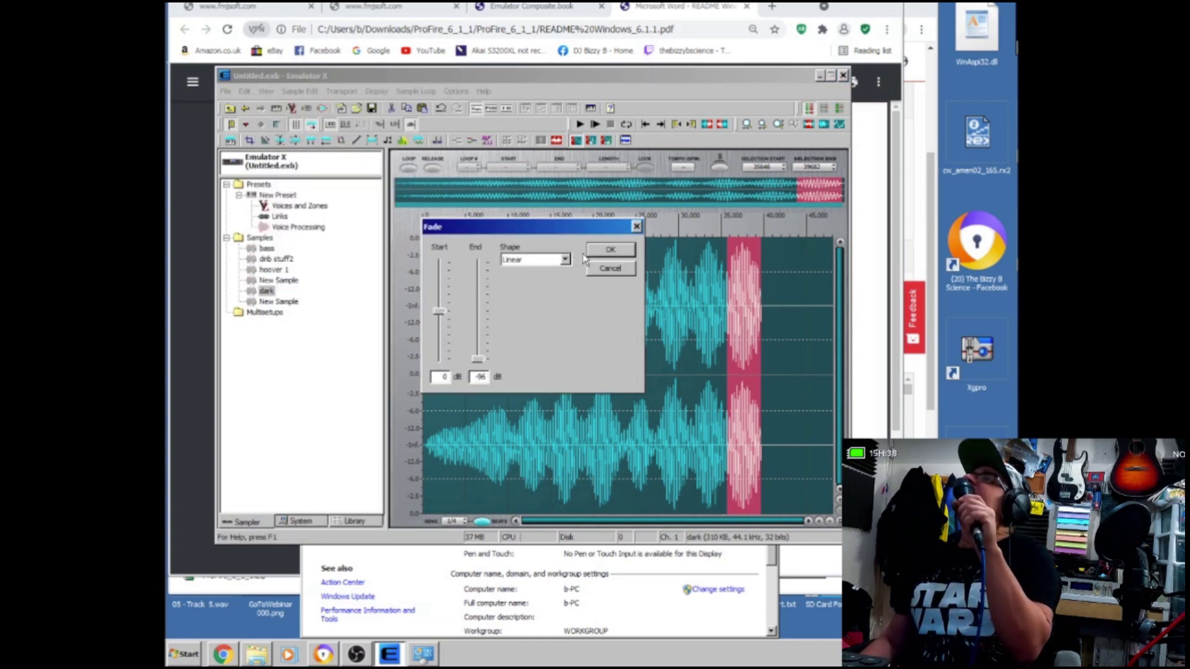
pyautogui.click(610, 249)
# Select the whole faded dark sample and play it back.
pyautogui.click(763, 356)
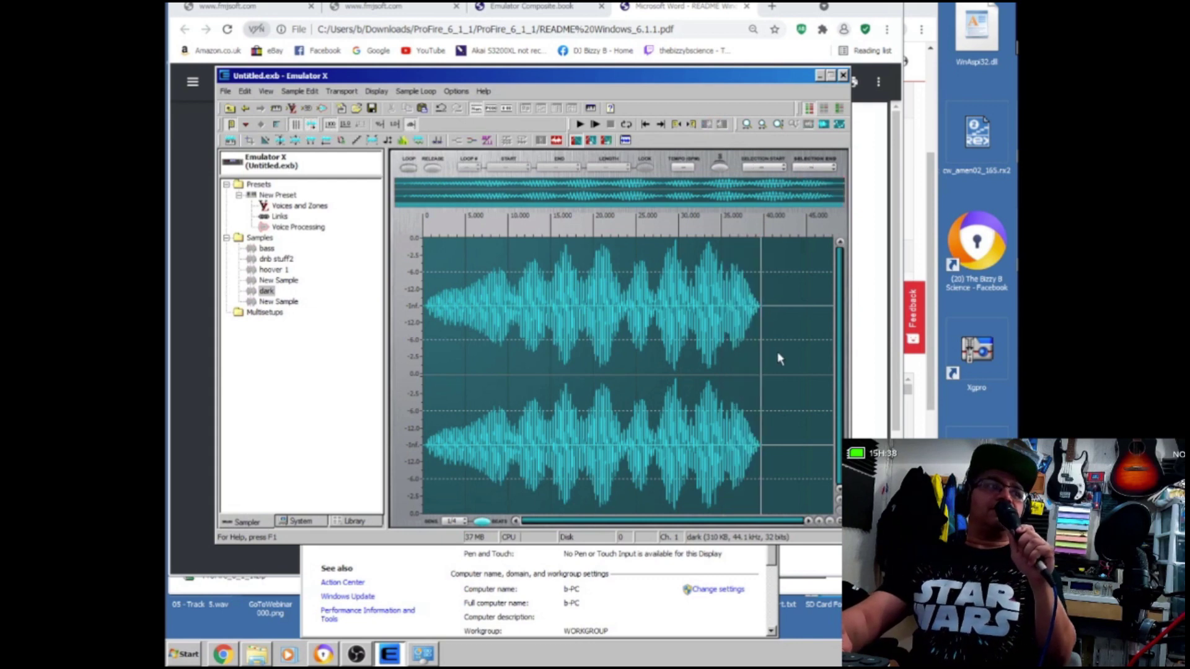
pyautogui.moveTo(778, 358); pyautogui.dragTo(189, 378)
pyautogui.press('space')
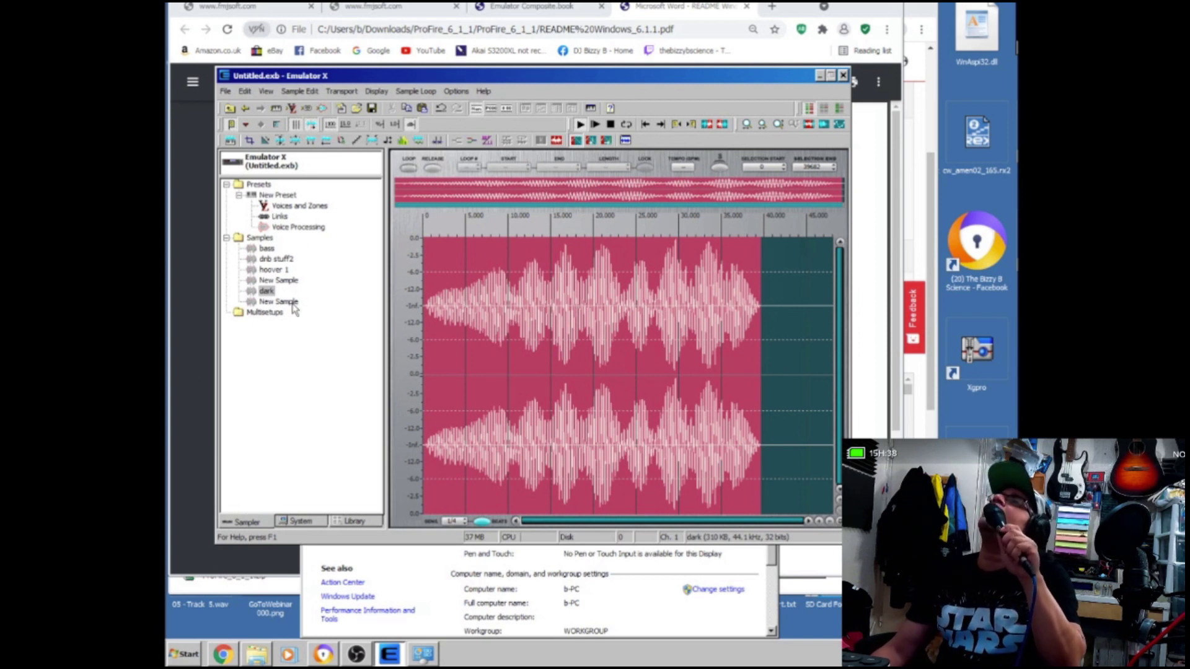
# Compare the bass and hoover 1 samples, then return to the bass waveform.
pyautogui.click(267, 248)
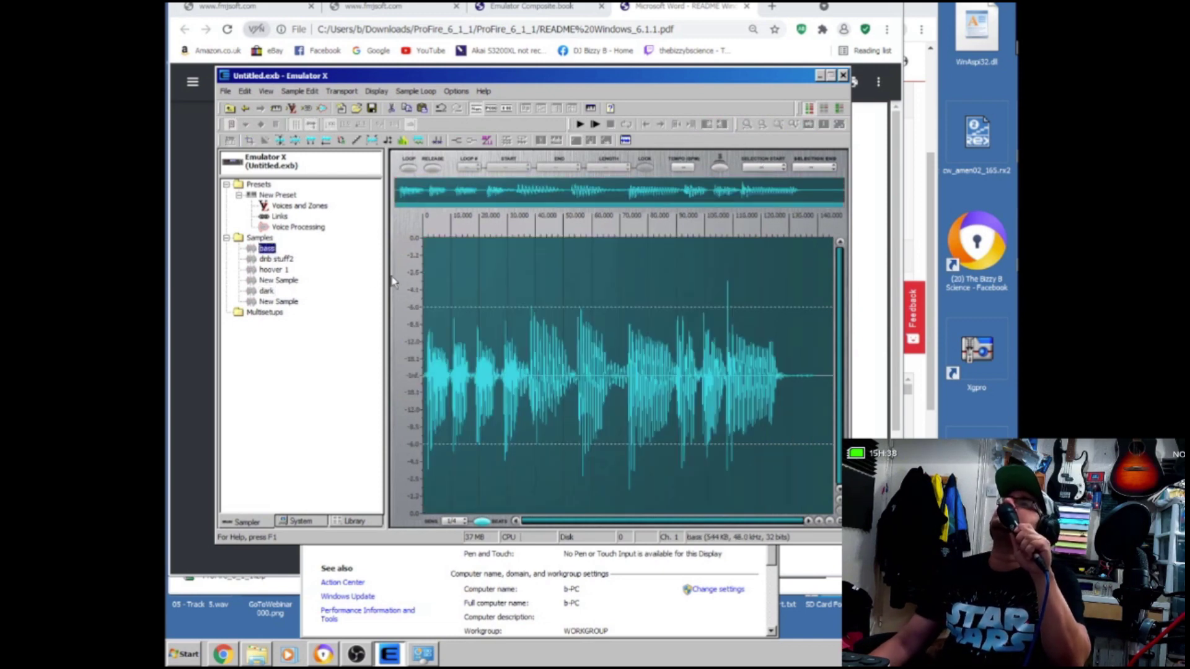
pyautogui.click(287, 269)
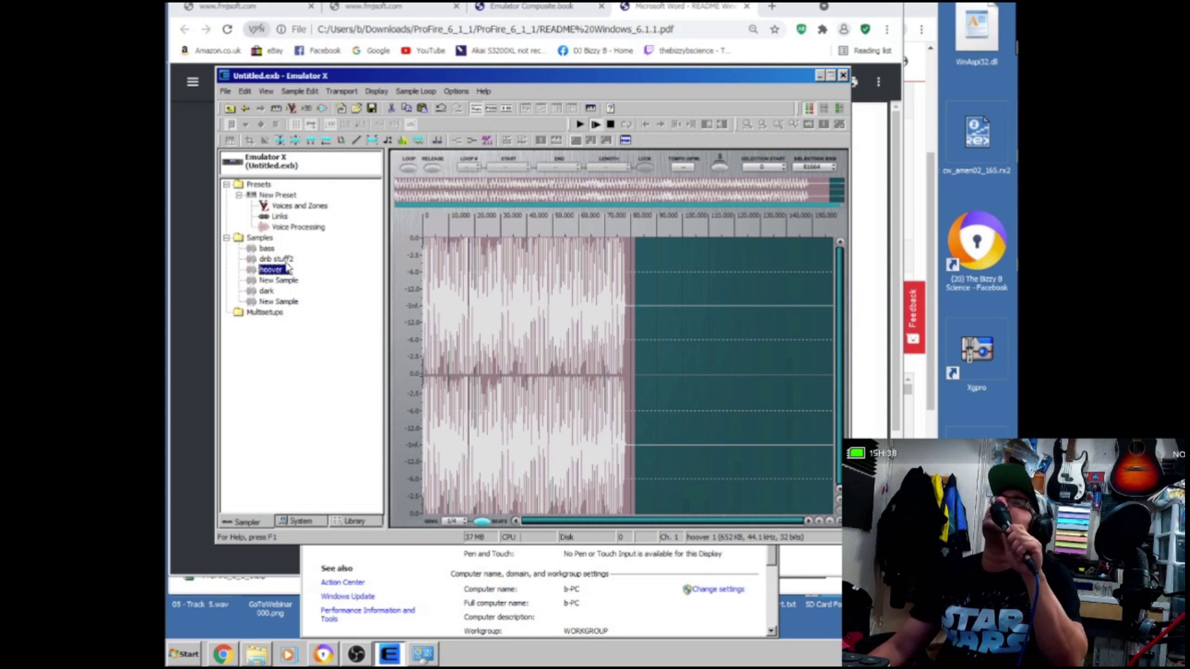
pyautogui.click(266, 248)
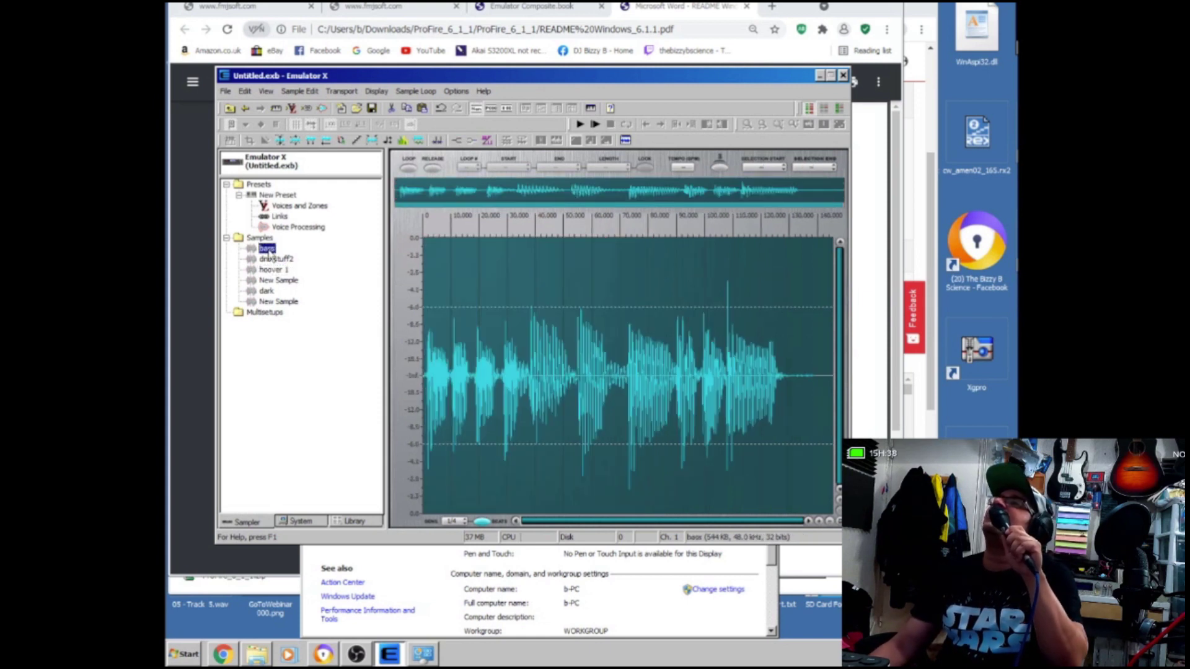
pyautogui.moveTo(812, 367); pyautogui.dragTo(316, 406)
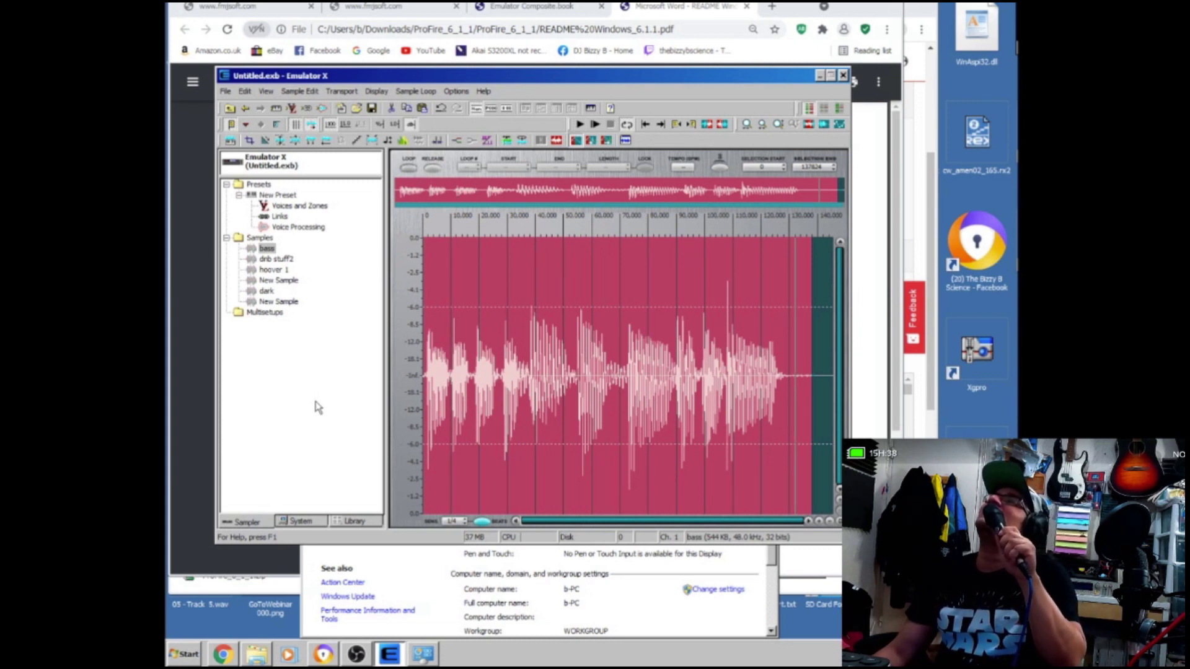
pyautogui.rightClick(499, 341)
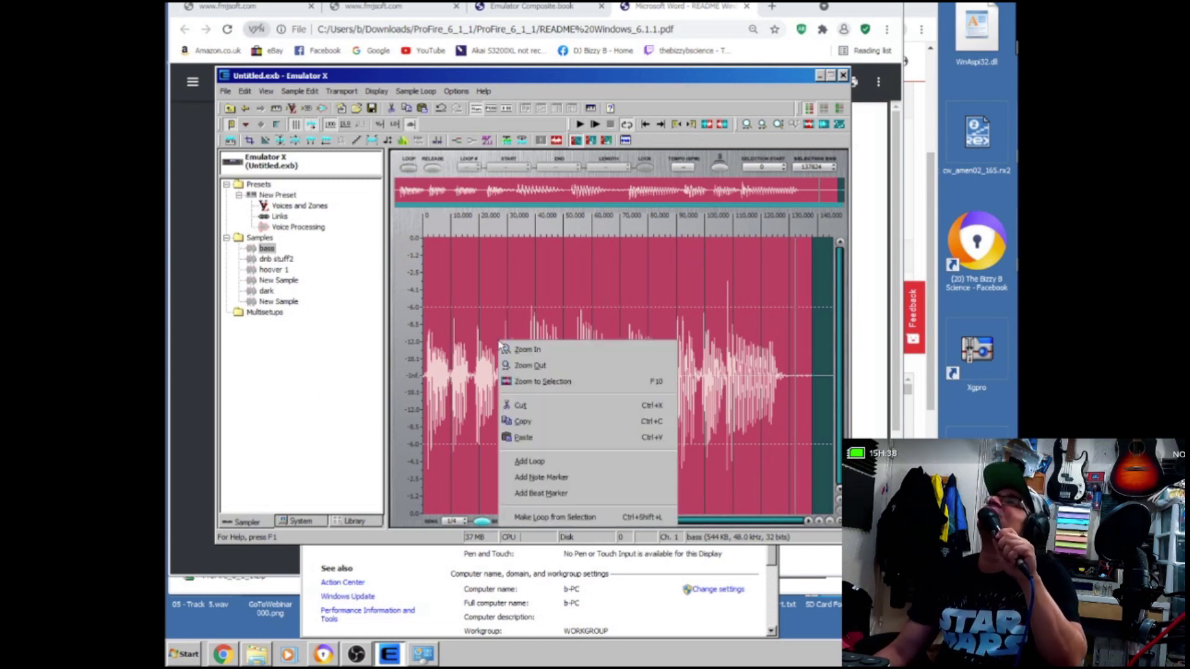
pyautogui.click(581, 310)
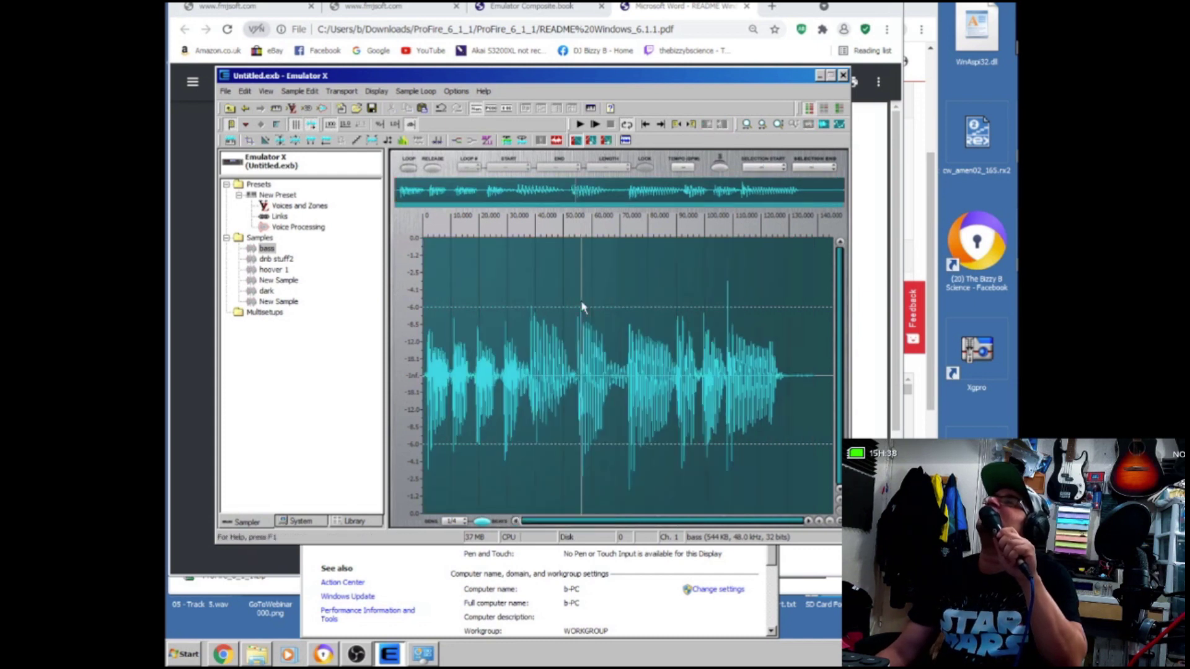
# Select the entire bass sample with Ctrl+A, copy it, and show hoover 1.
pyautogui.hotkey('ctrl', 'a')
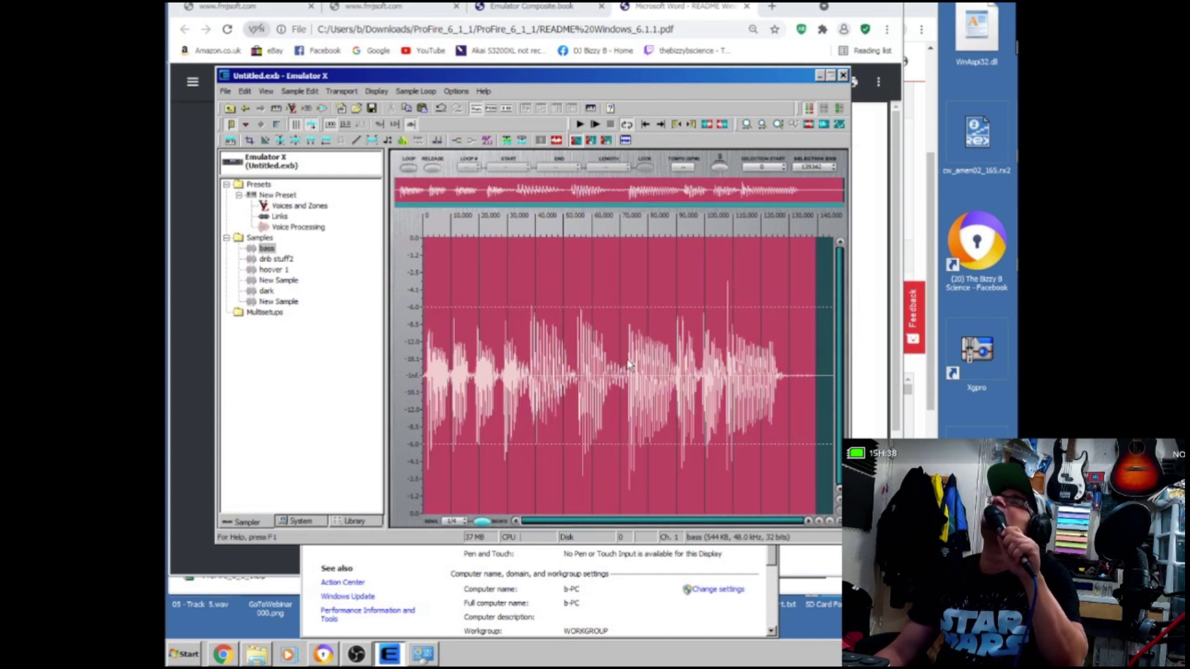
pyautogui.rightClick(627, 362)
pyautogui.click(657, 441)
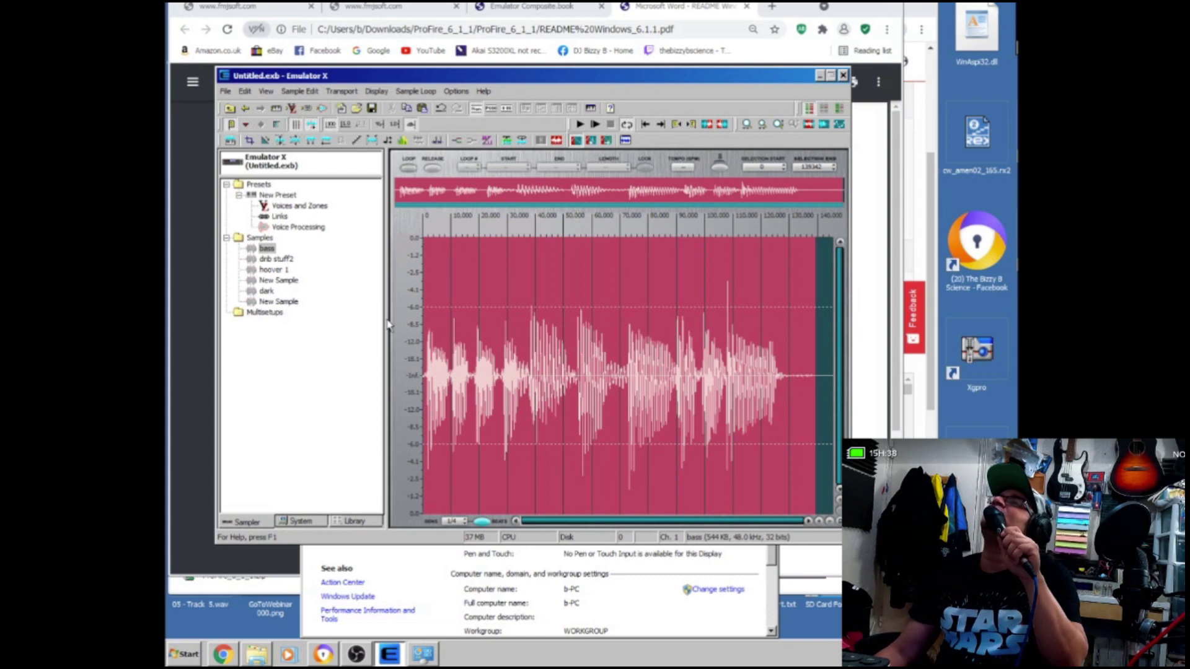
pyautogui.click(282, 271)
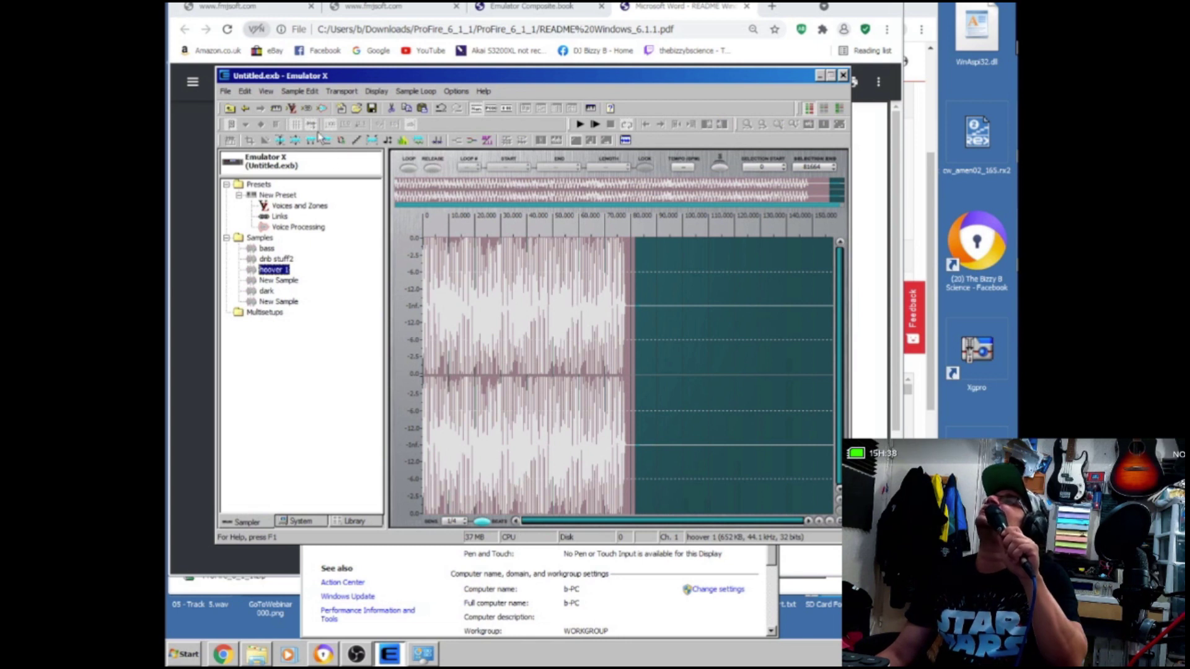
# Apply Transform Multiply at 100% to hoover 1 and play the whole result.
pyautogui.click(403, 141)
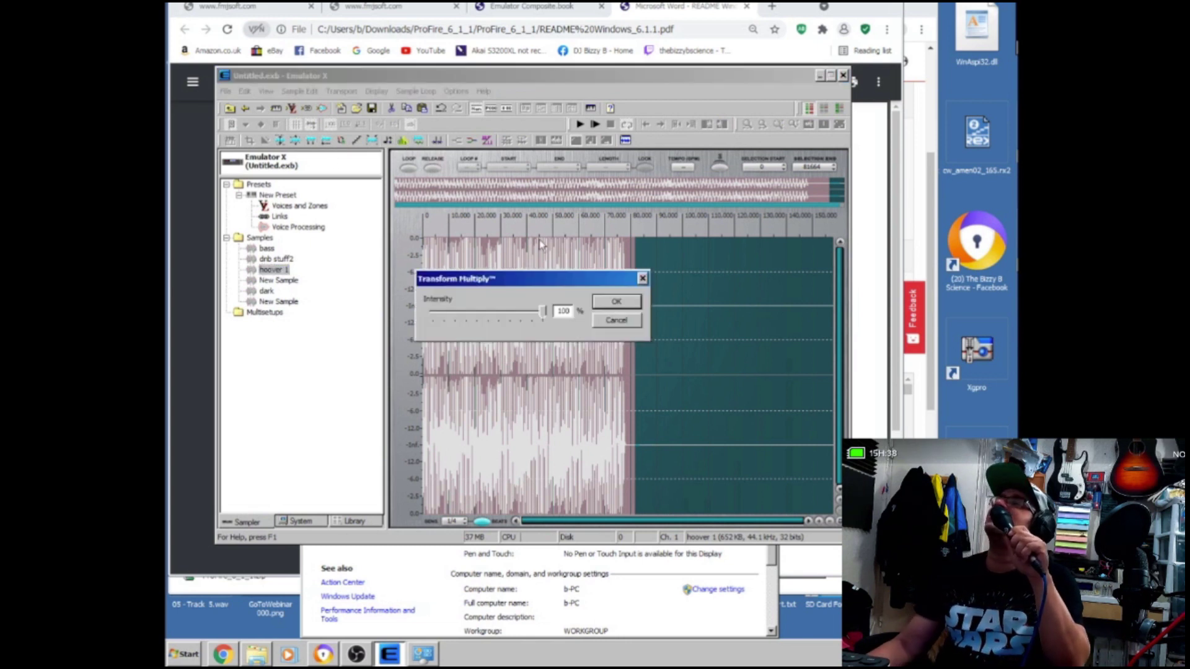
pyautogui.click(615, 301)
pyautogui.click(660, 362)
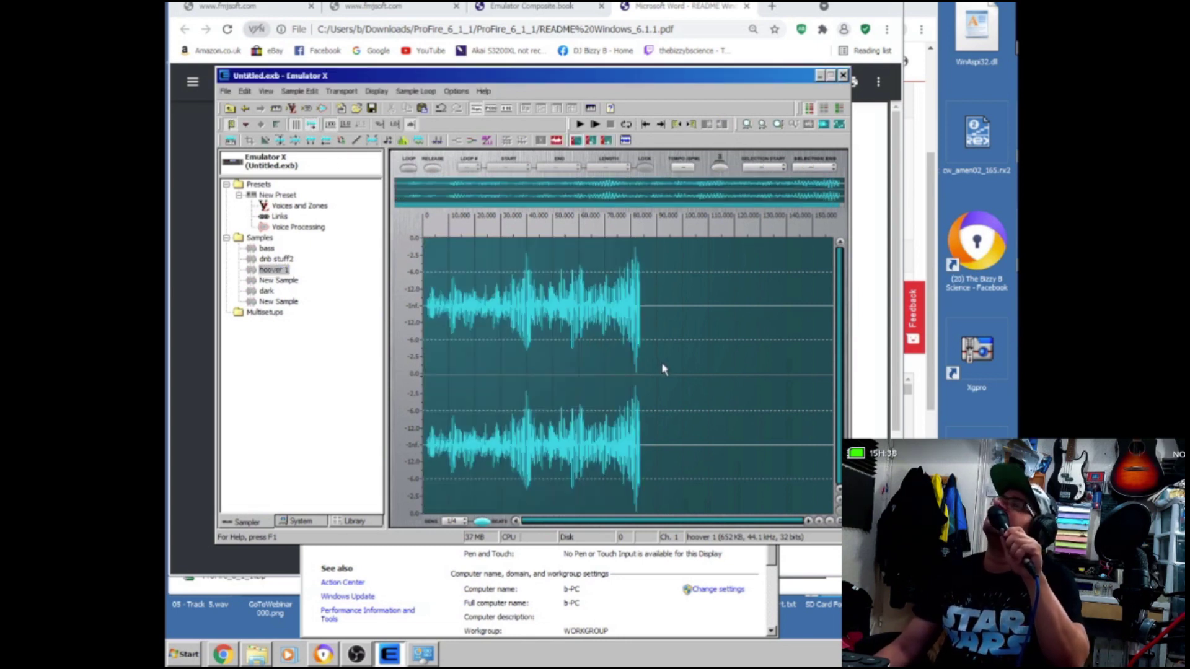
pyautogui.moveTo(663, 355); pyautogui.dragTo(168, 327)
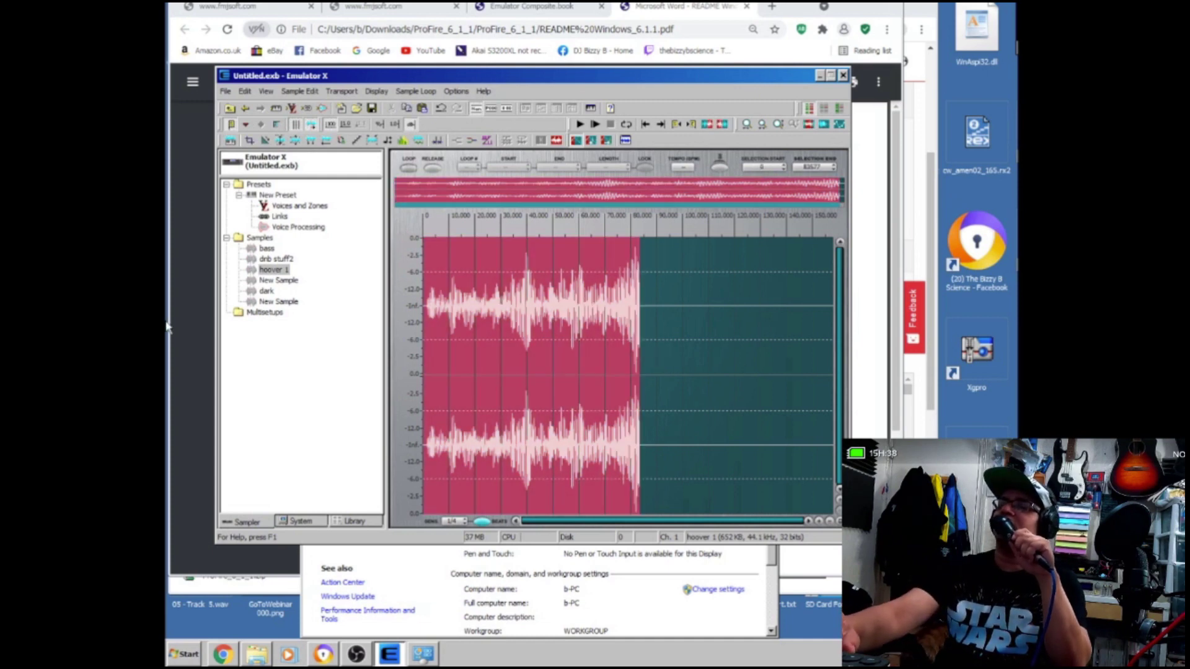
pyautogui.press('space')
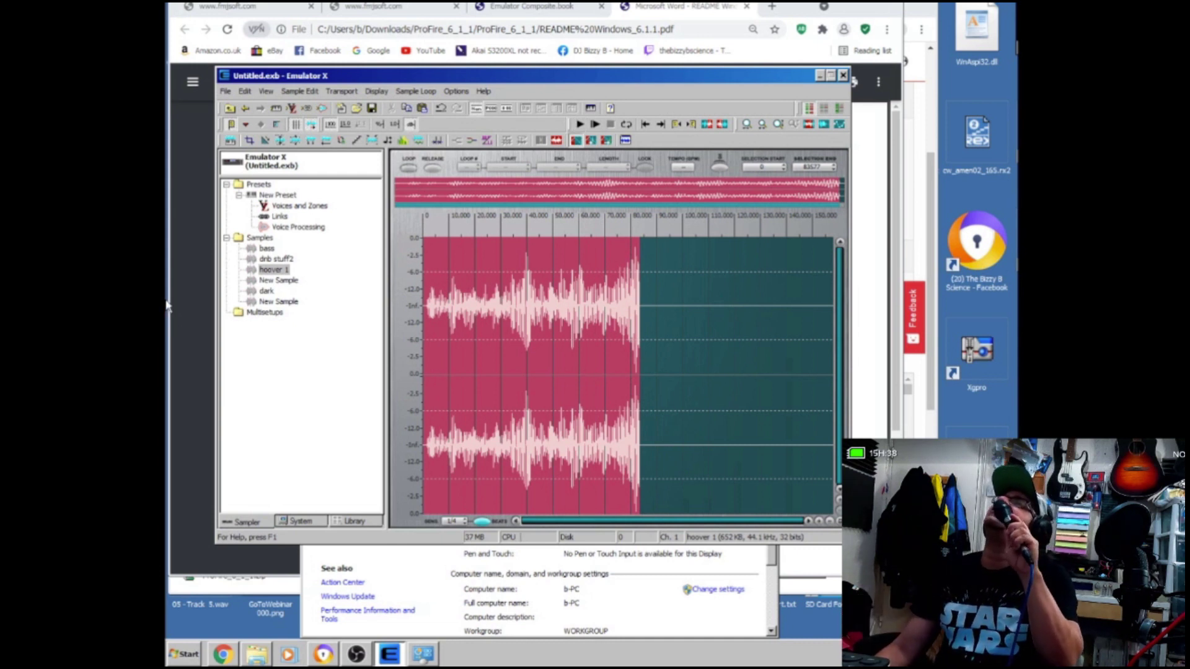
# Undo the Transform Multiply on hoover 1 and switch to the dnb stuff2 sample.
pyautogui.hotkey('ctrl', 'z')
pyautogui.moveTo(640, 351); pyautogui.dragTo(639, 352)
pyautogui.click(668, 346)
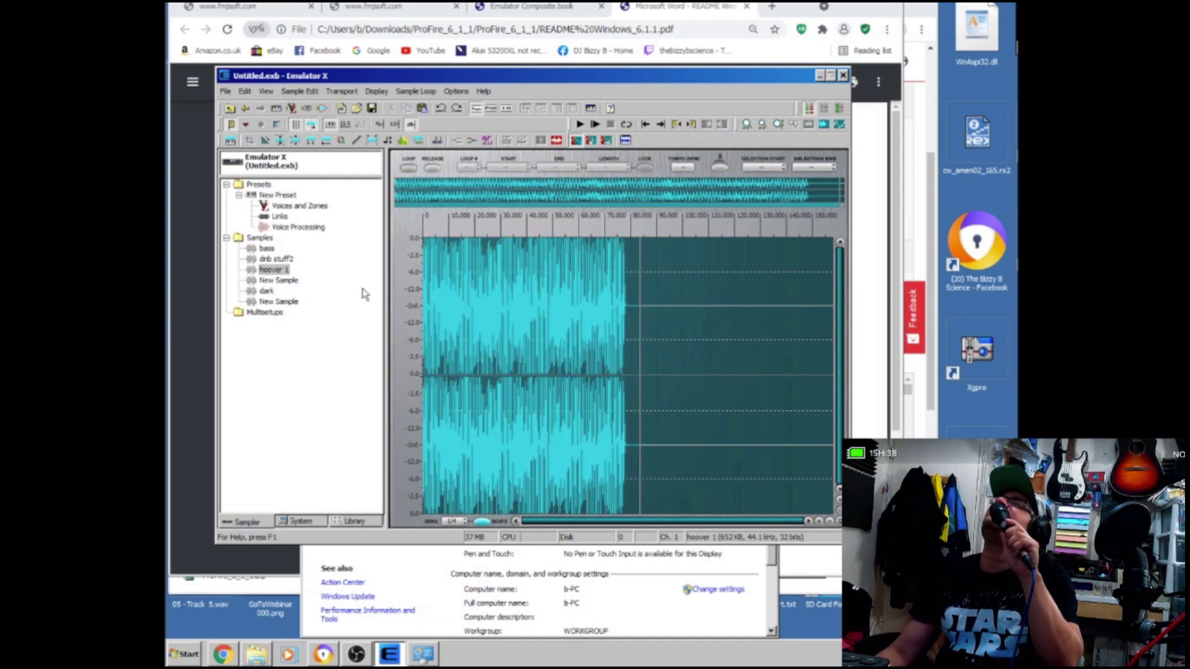
pyautogui.click(276, 258)
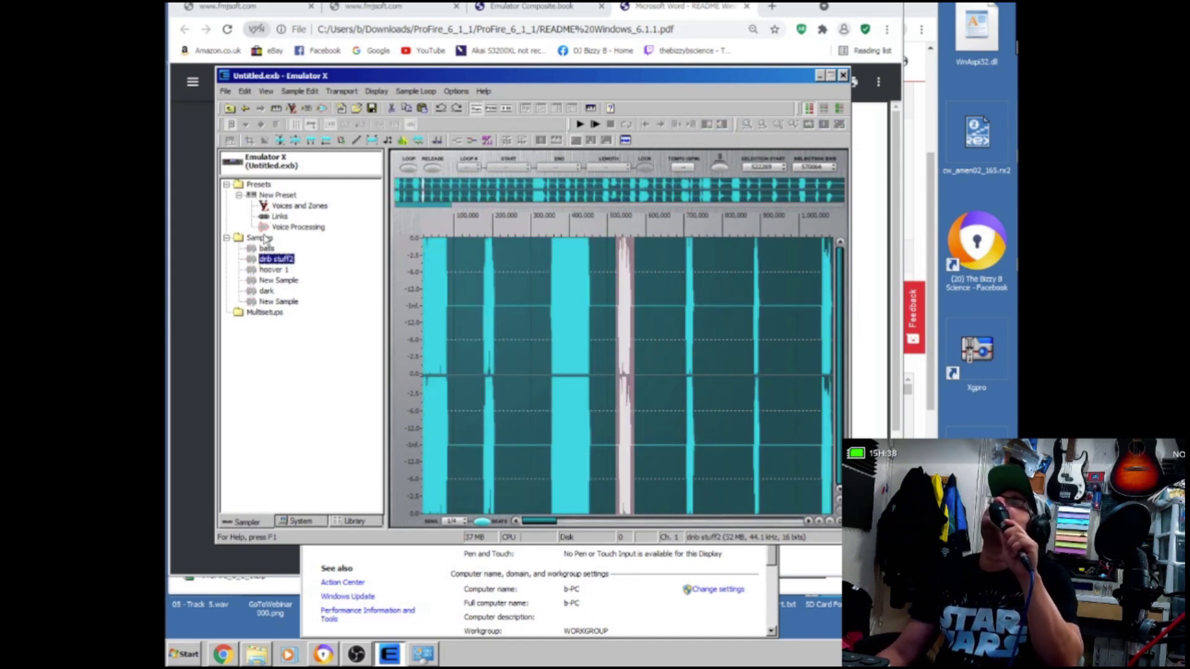
# Choose sick bass.wav in the File > Import Samples dialog.
pyautogui.rightClick(266, 248)
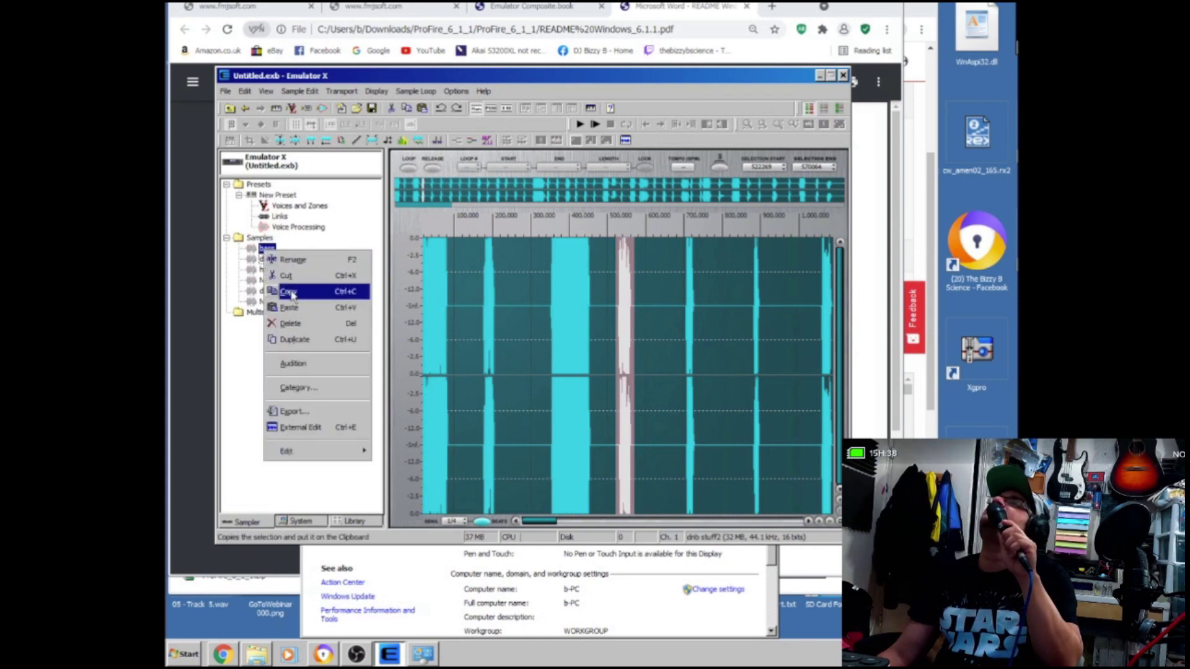
pyautogui.click(225, 92)
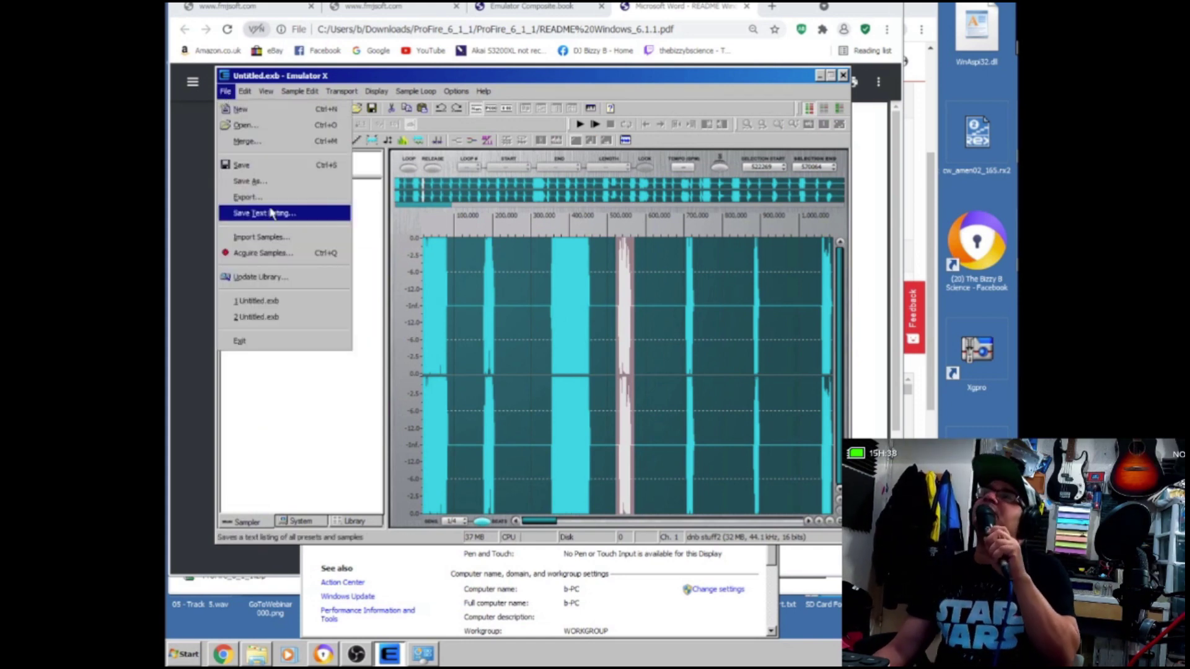
pyautogui.click(260, 237)
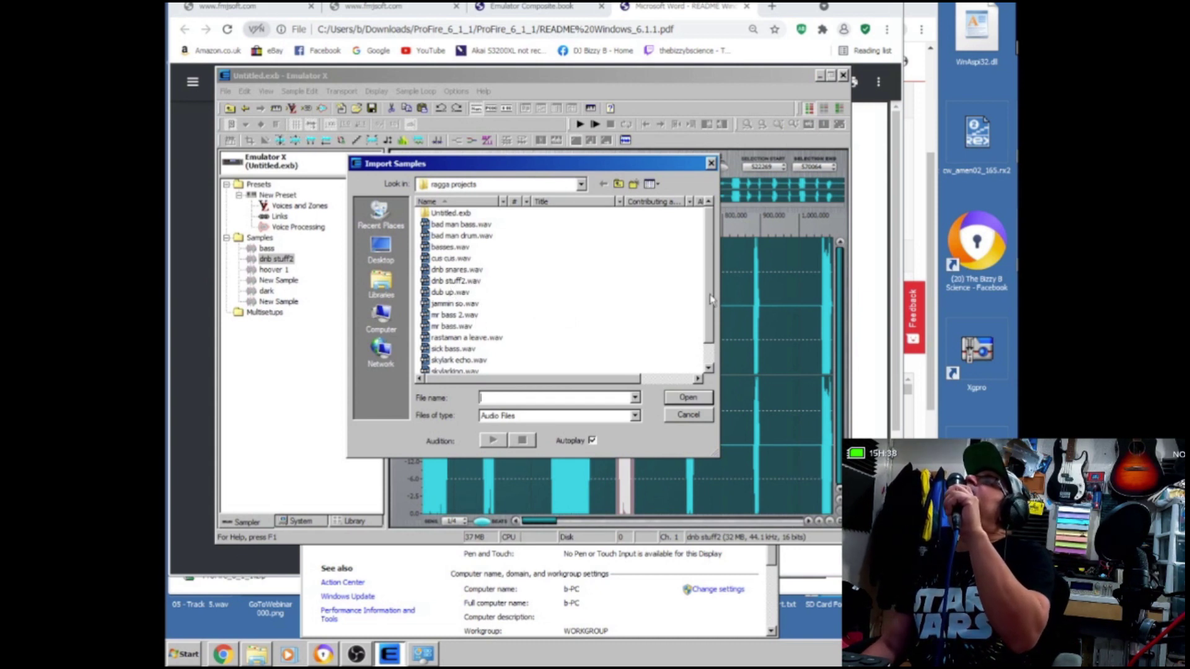
pyautogui.scroll(-1, 496, 298)
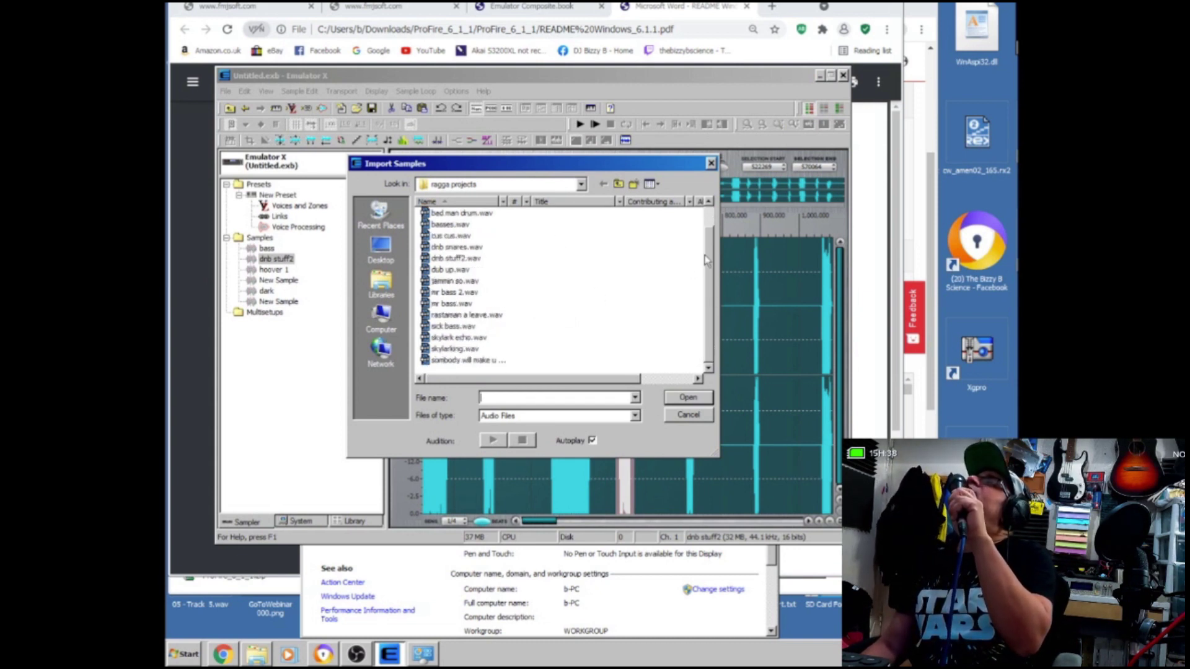
pyautogui.scroll(1, 561, 214)
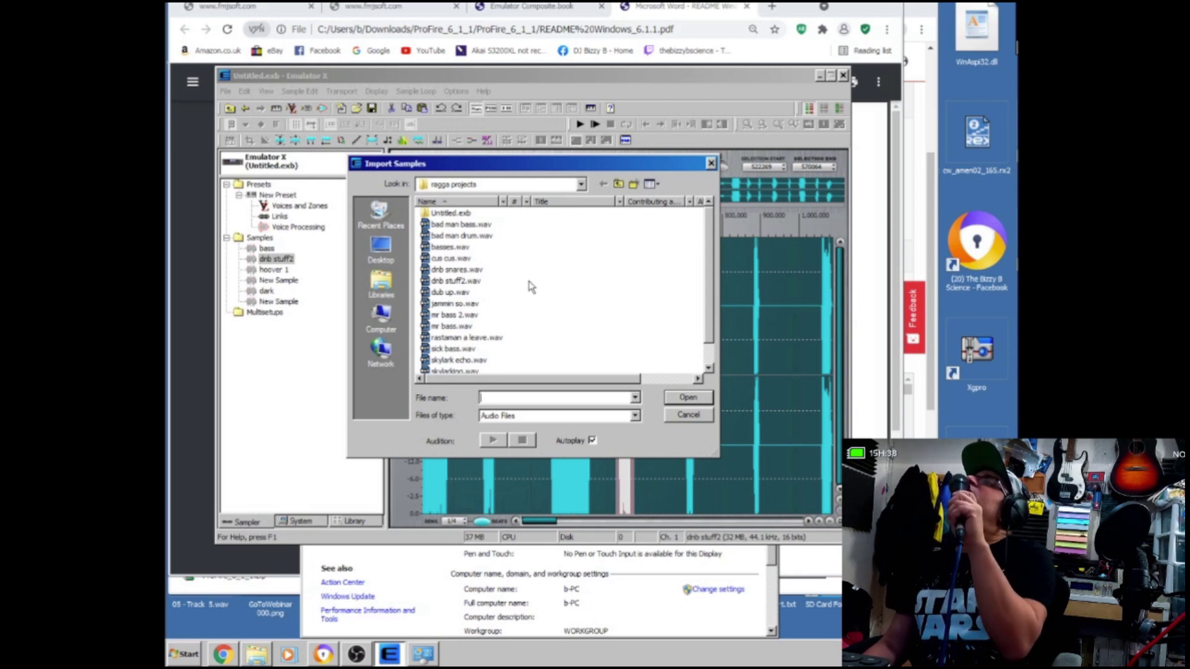
pyautogui.click(710, 361)
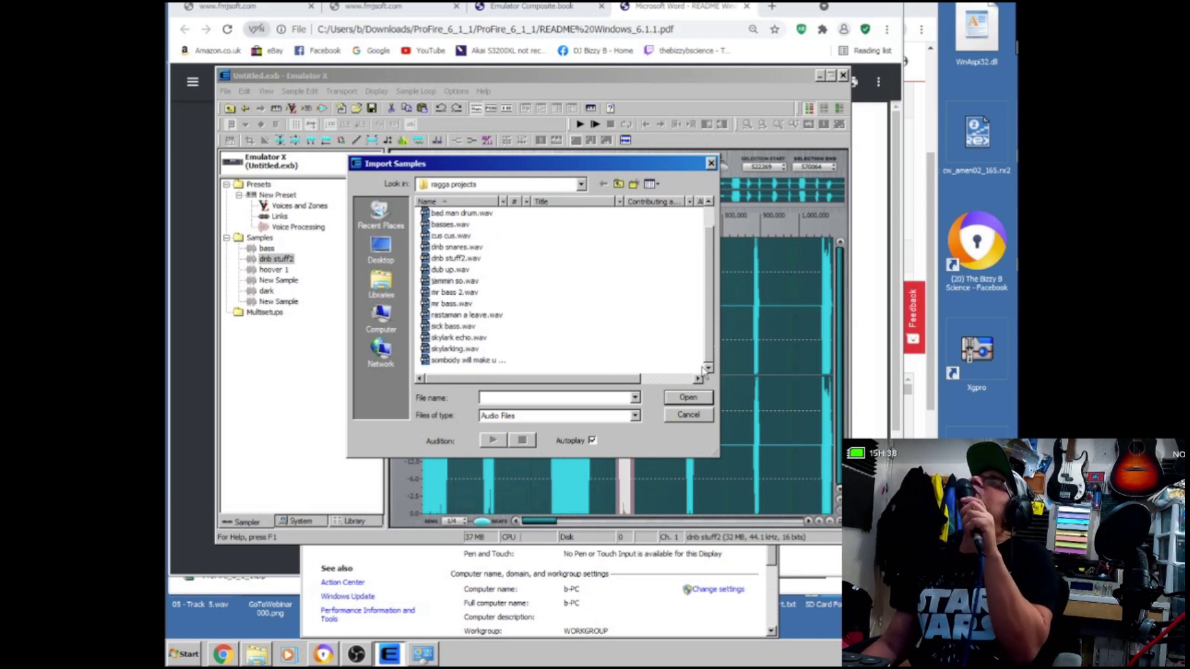
pyautogui.click(479, 327)
pyautogui.doubleClick(479, 327)
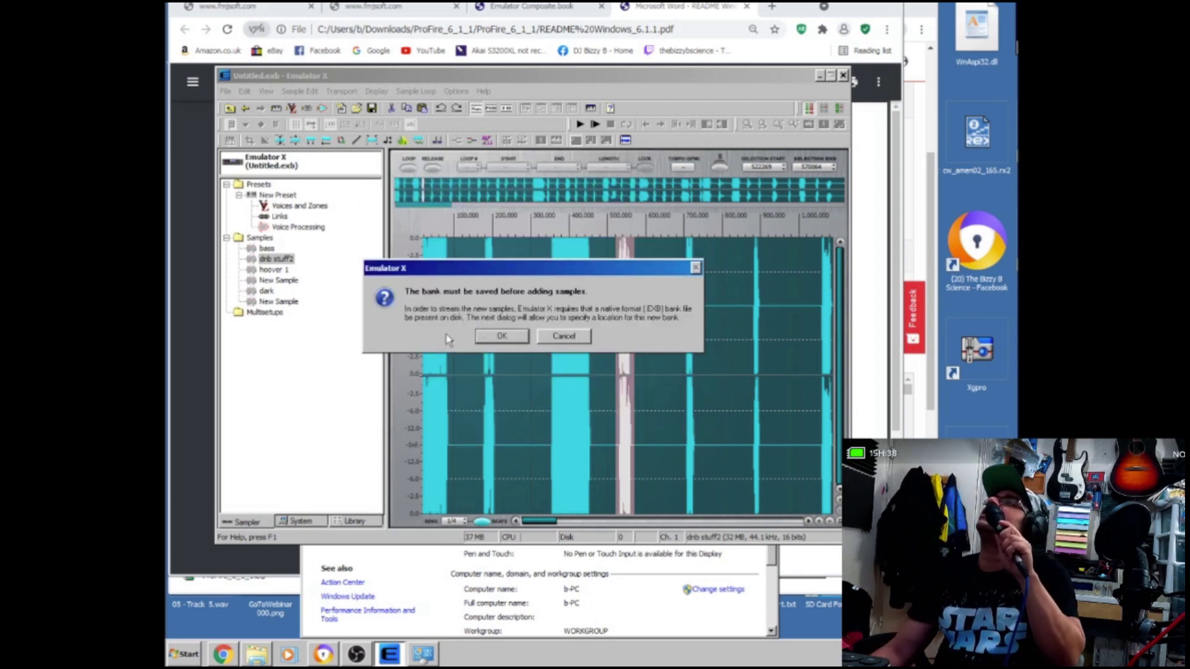
# Save the bank as sick bass.exb instead of Untitled.exb, deleting unused samples.
pyautogui.click(501, 338)
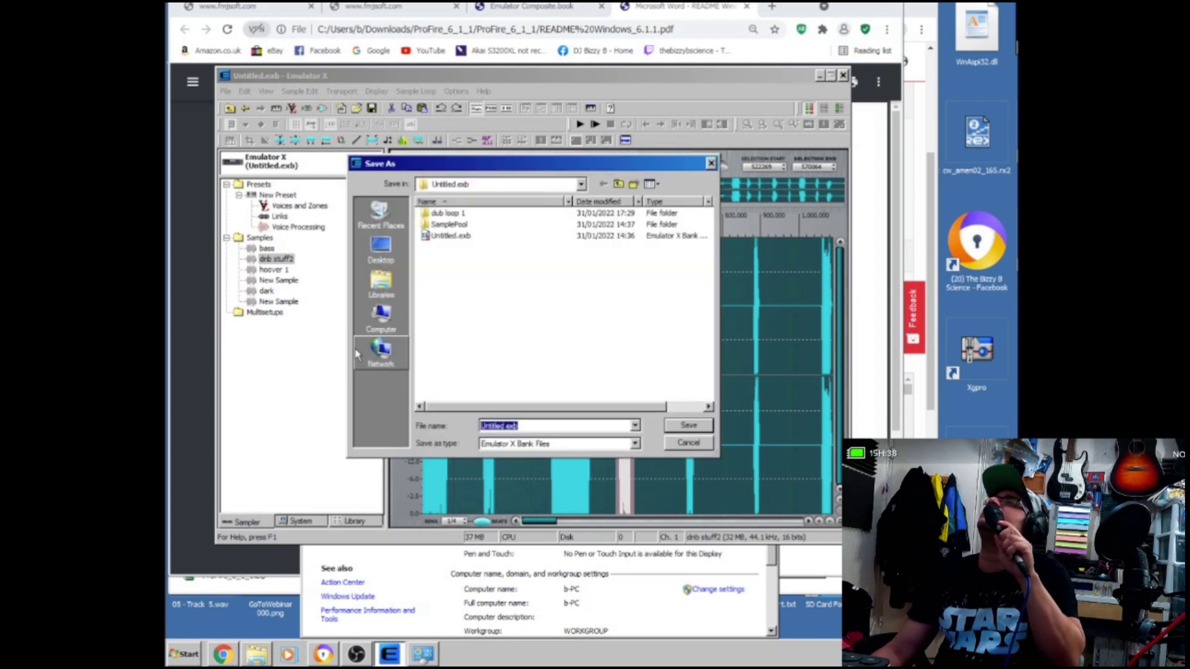
pyautogui.click(678, 427)
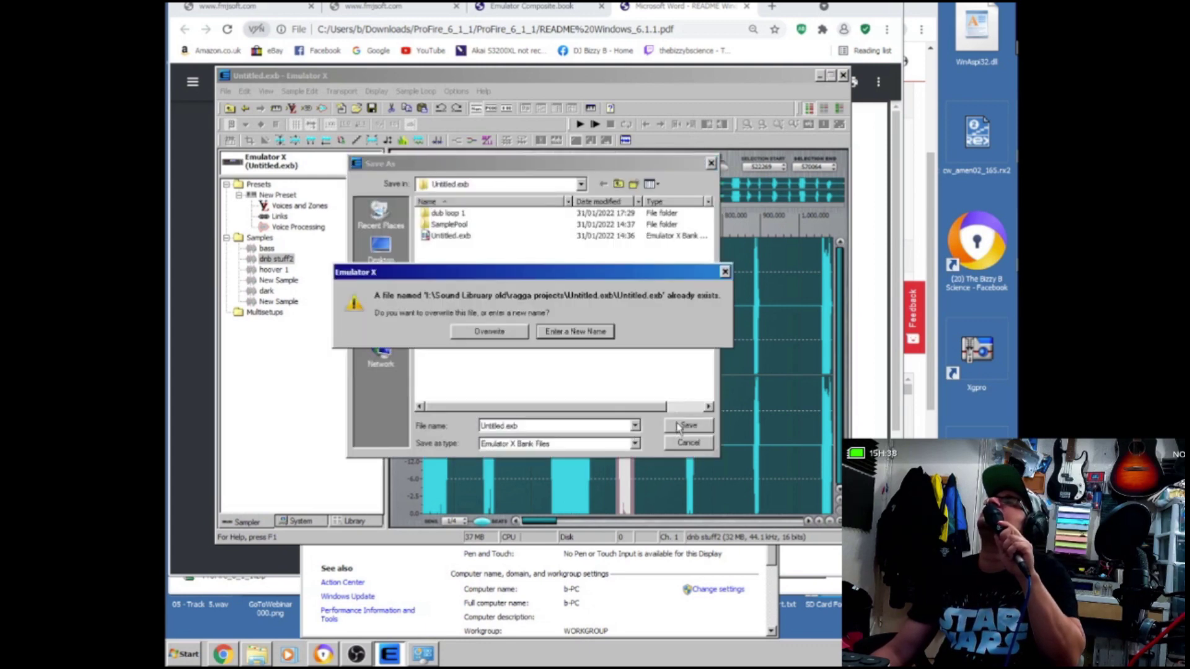
pyautogui.click(559, 333)
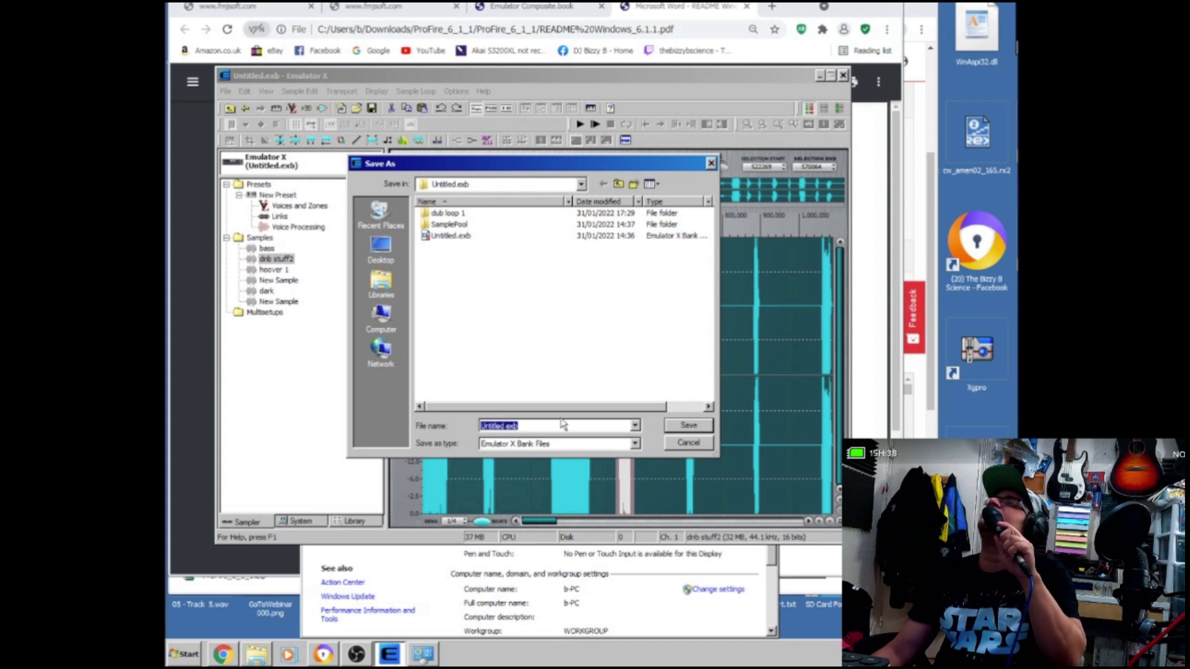
pyautogui.click(710, 430)
pyautogui.click(538, 333)
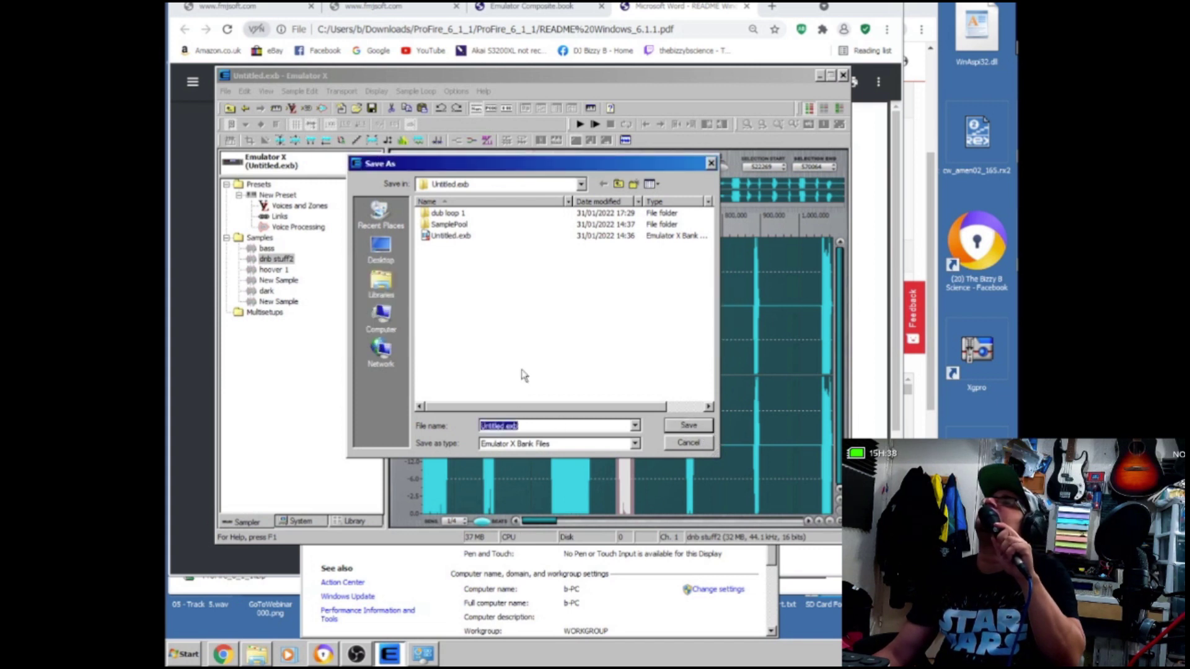
pyautogui.moveTo(510, 425); pyautogui.dragTo(469, 427)
pyautogui.press('BackSpace')
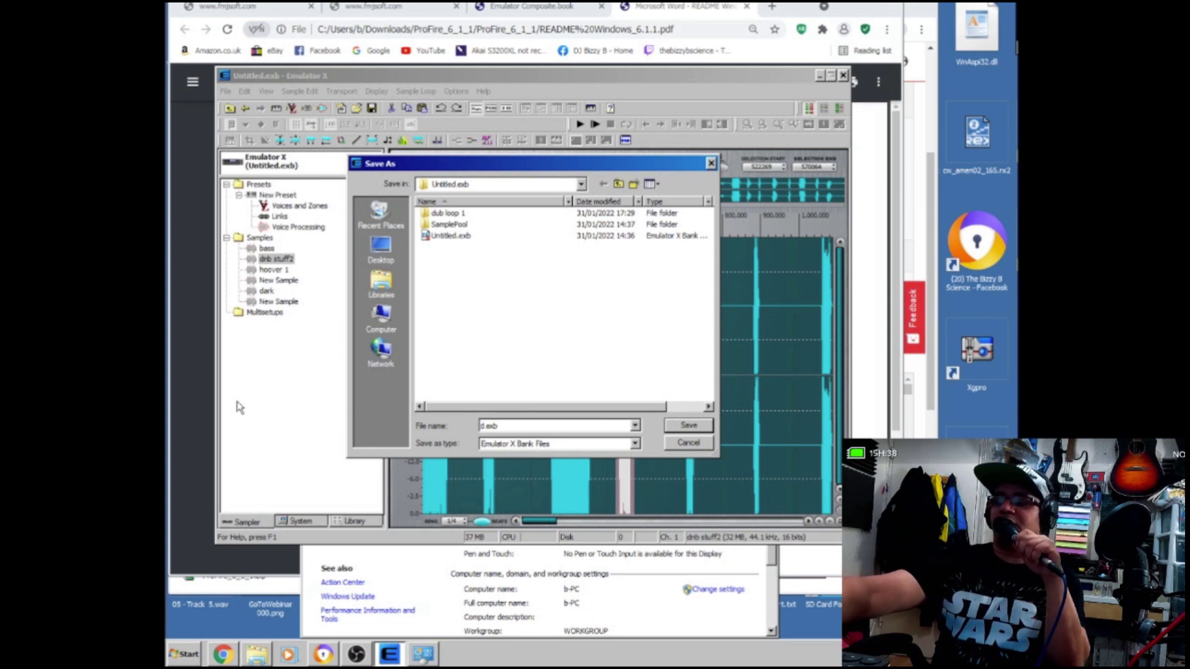
pyautogui.press('Delete')
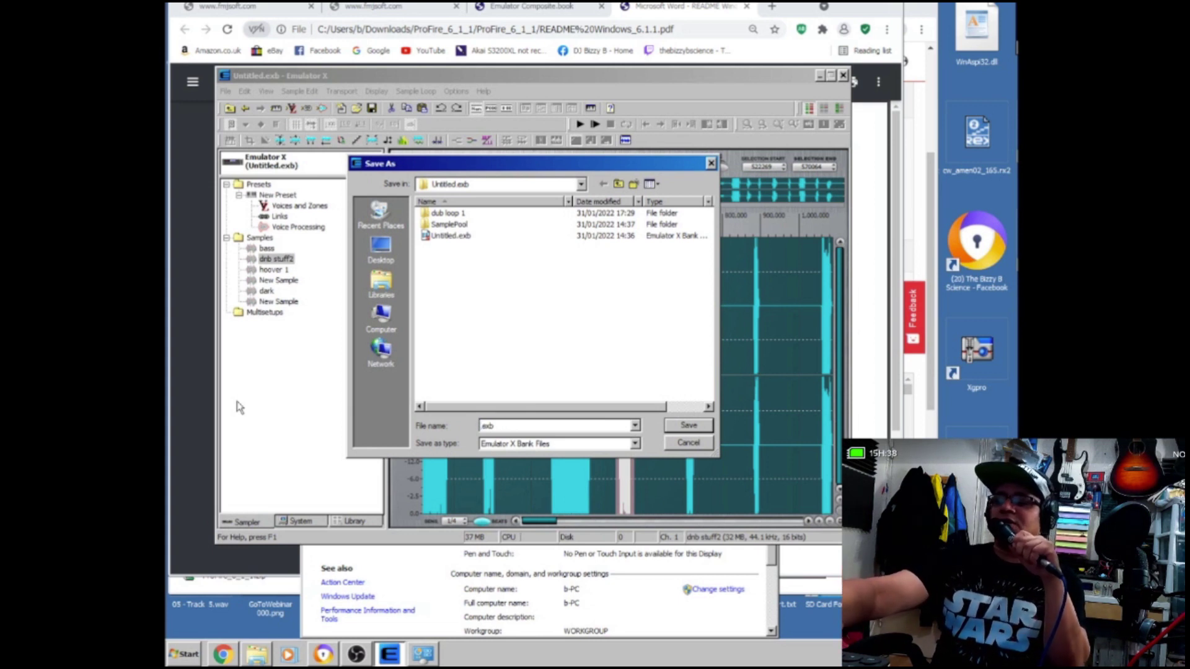
pyautogui.write('sick ')
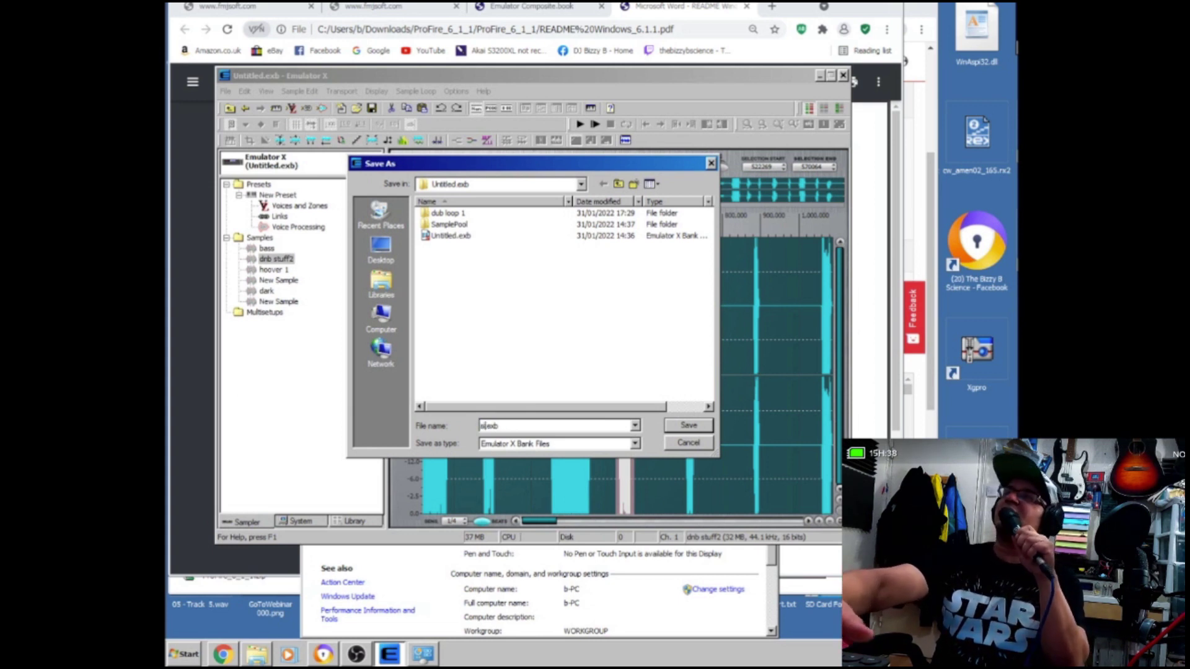
pyautogui.write('bas')
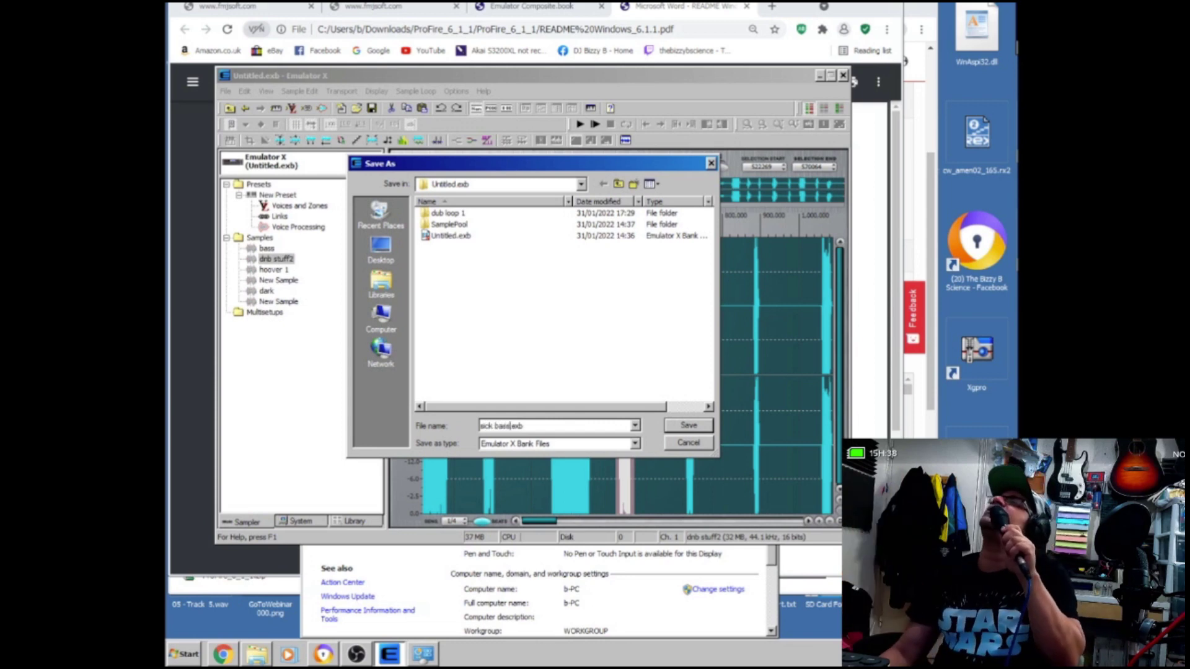
pyautogui.press('Return')
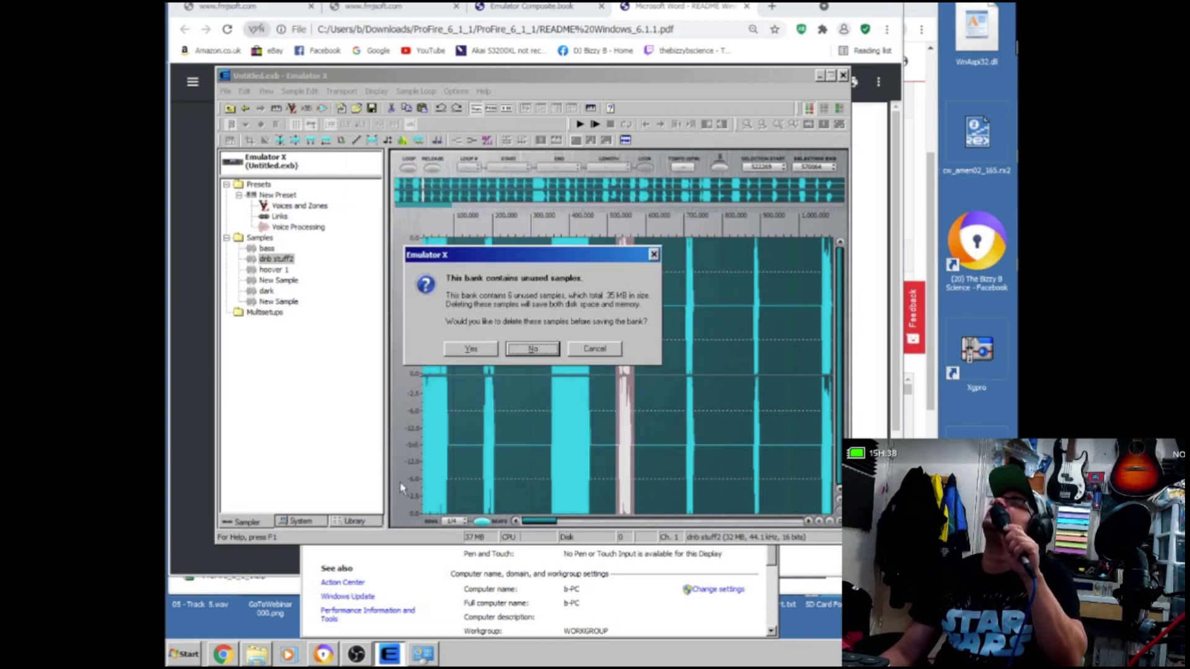
pyautogui.click(488, 351)
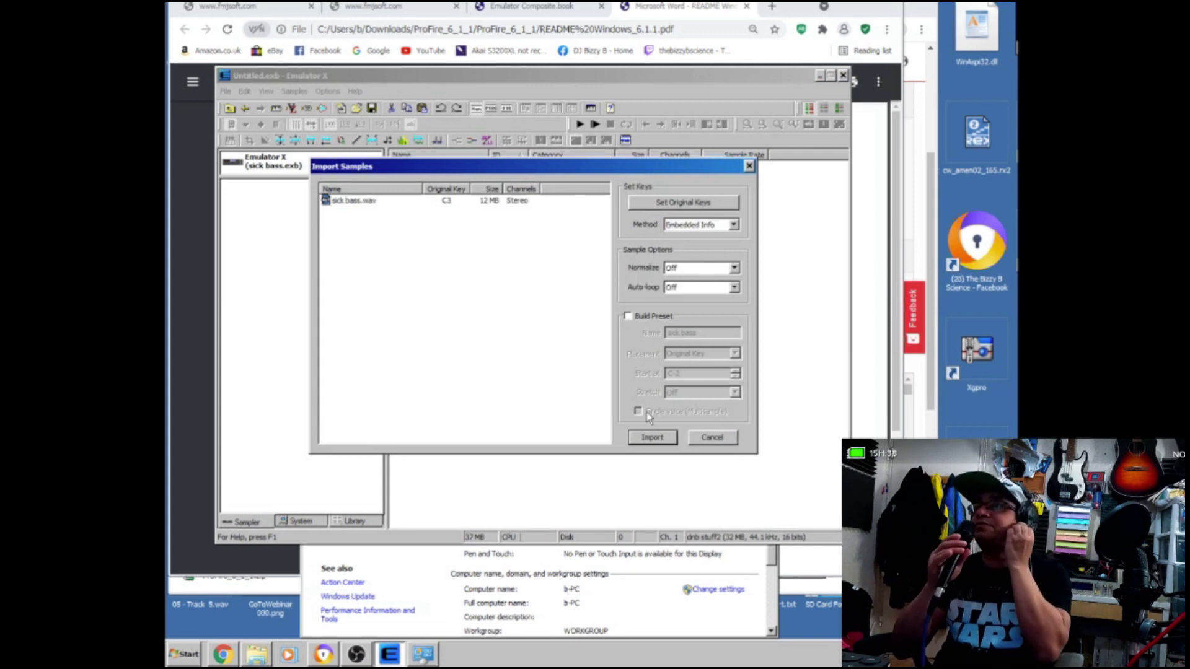
# Import sick bass.wav and audition a section of its waveform.
pyautogui.click(652, 438)
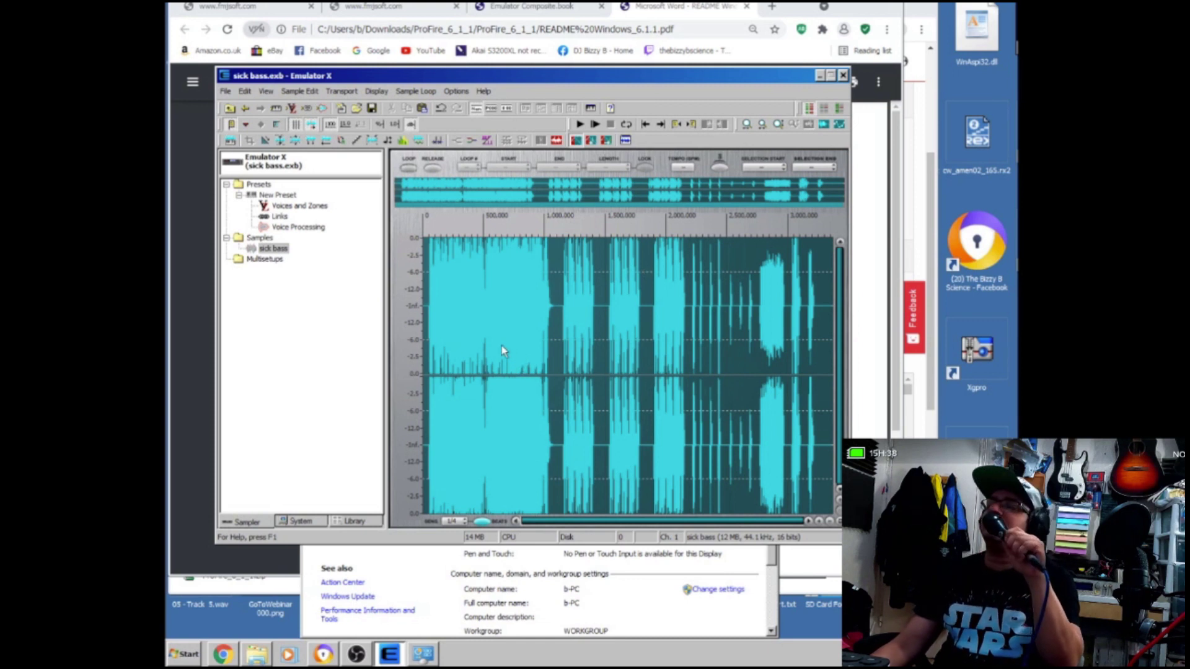
pyautogui.moveTo(502, 350); pyautogui.dragTo(531, 358)
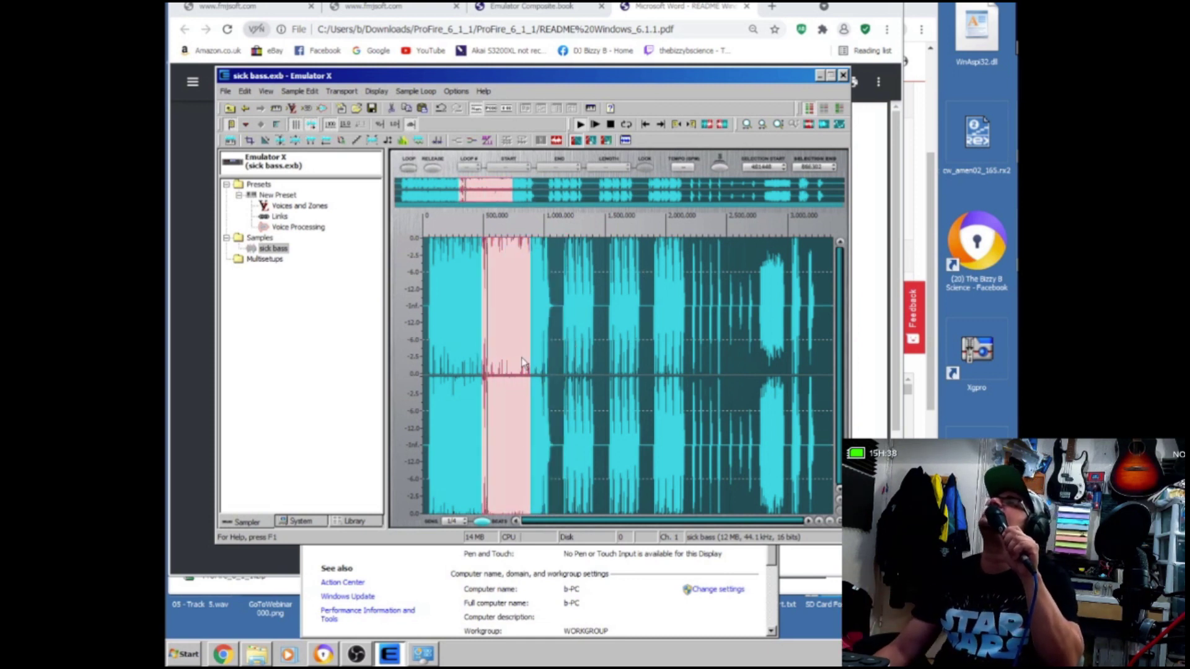
pyautogui.moveTo(562, 339); pyautogui.dragTo(615, 321)
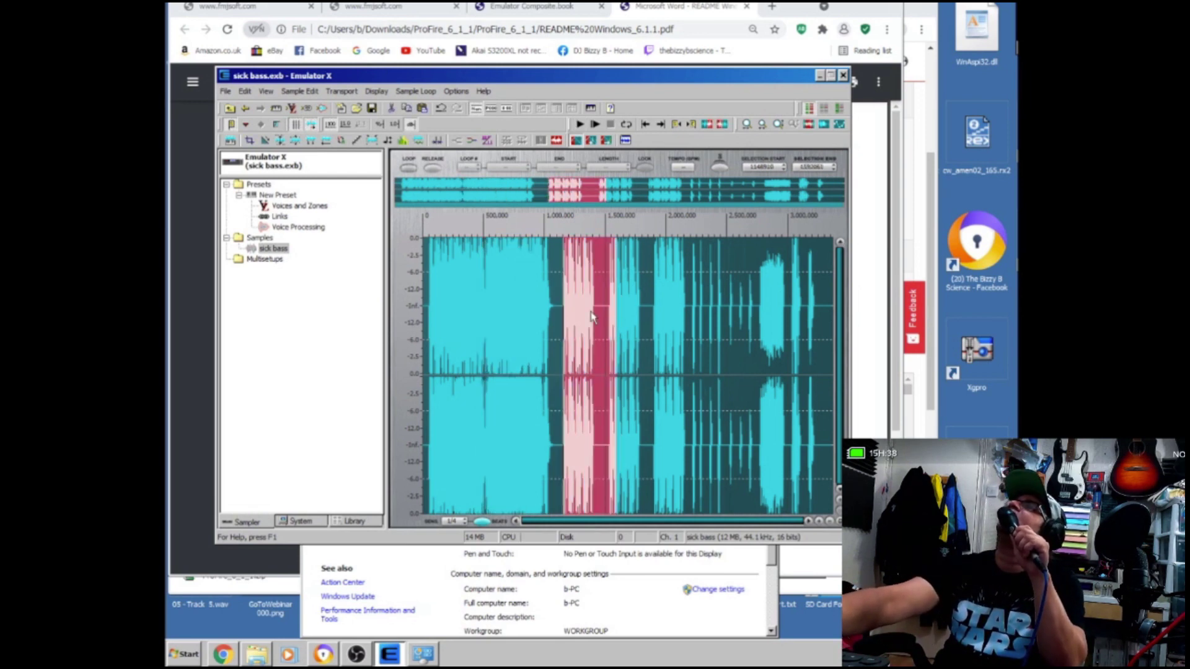
pyautogui.press('space')
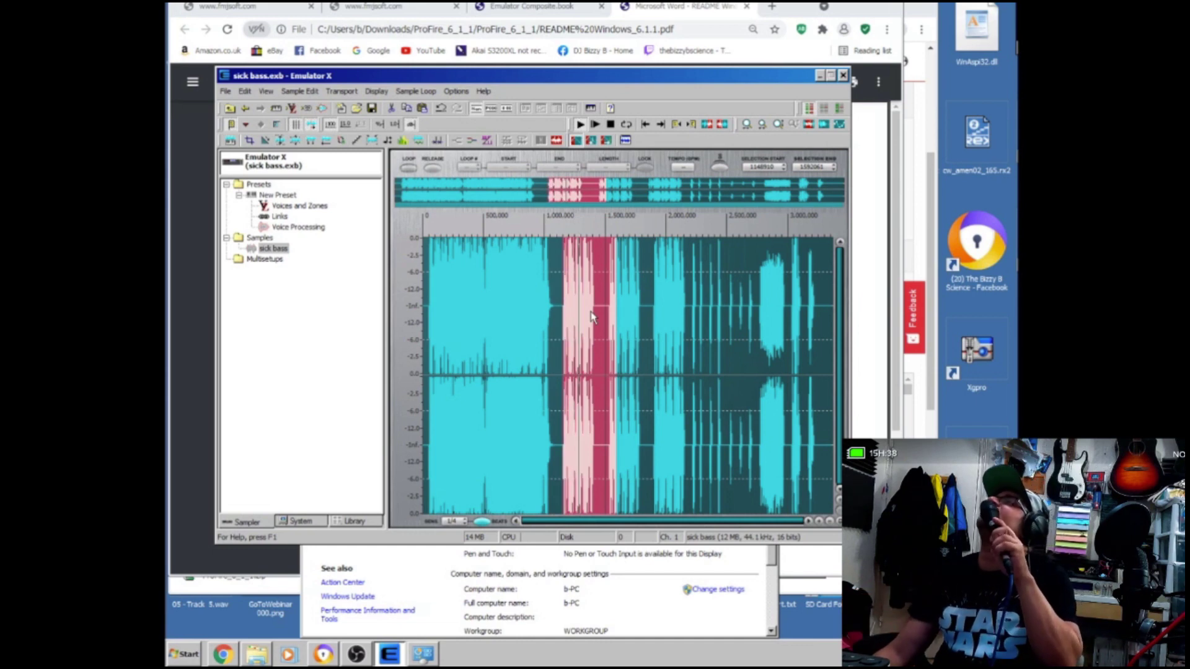
# Select a chop region of the sick bass waveform and copy it.
pyautogui.rightClick(569, 275)
pyautogui.click(596, 276)
pyautogui.moveTo(597, 302); pyautogui.dragTo(562, 322)
pyautogui.rightClick(575, 322)
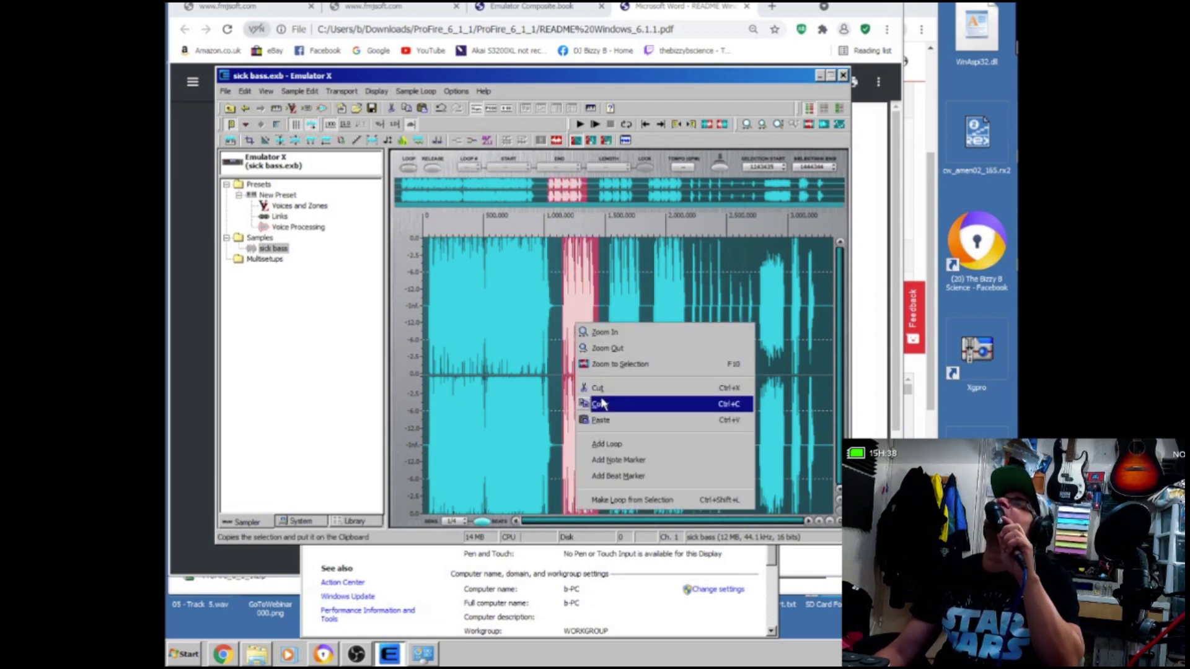
pyautogui.click(604, 400)
# Paste the copied chop into the Samples folder as New Sample.
pyautogui.rightClick(274, 249)
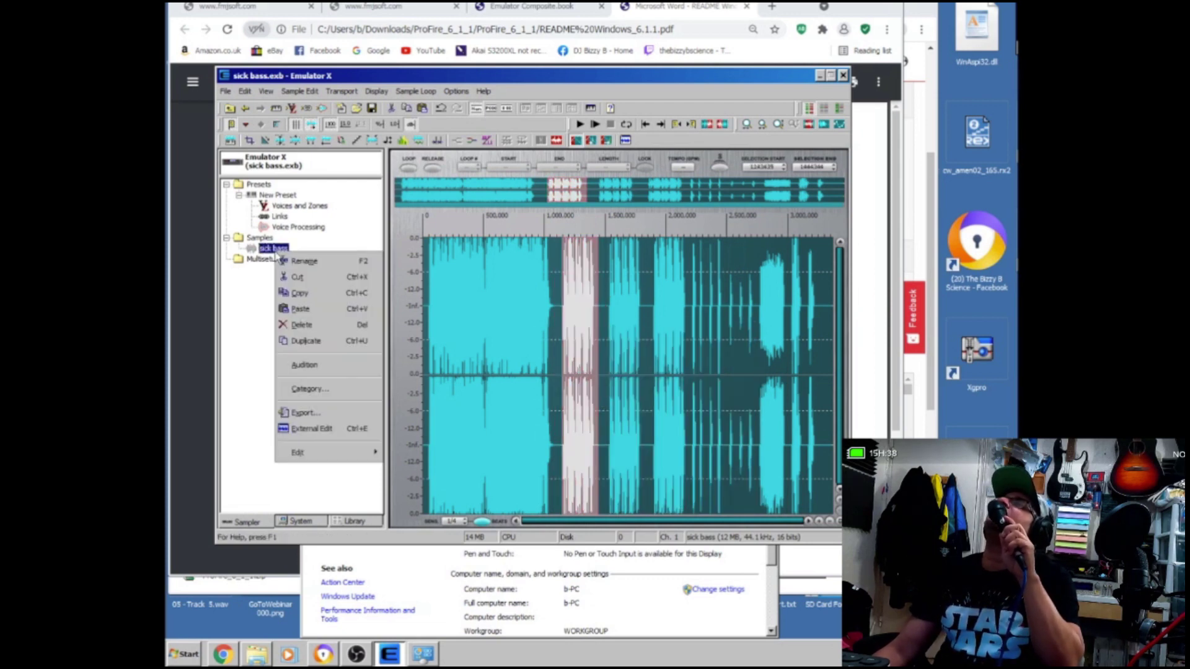
pyautogui.click(258, 322)
pyautogui.click(259, 239)
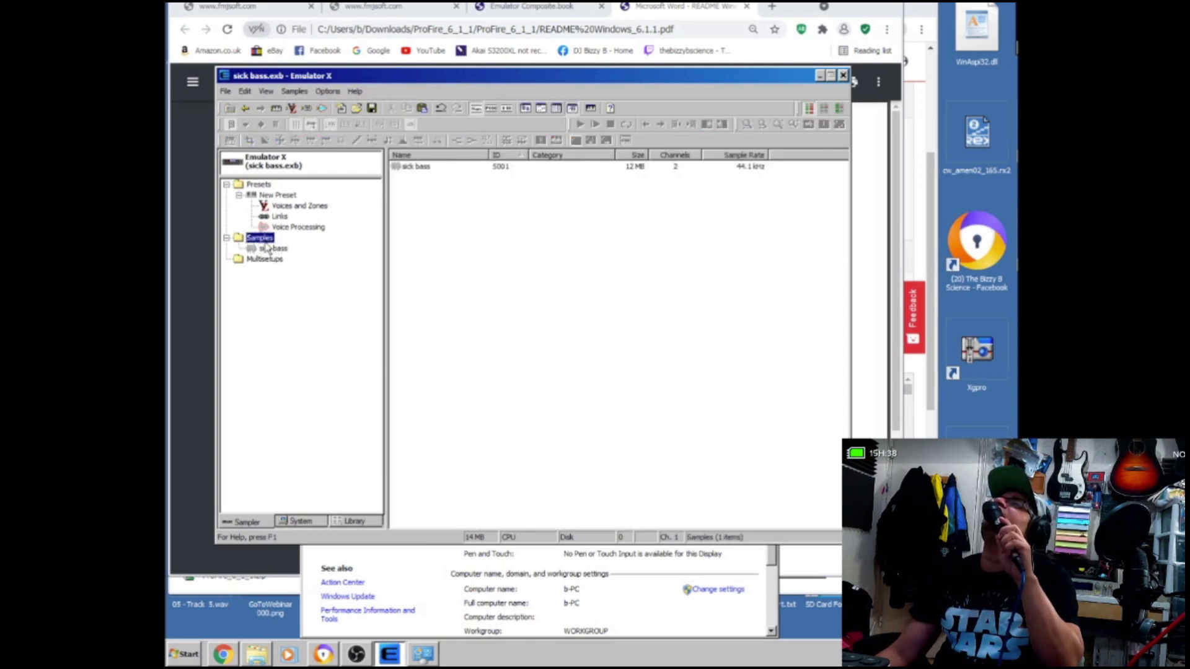
pyautogui.rightClick(264, 241)
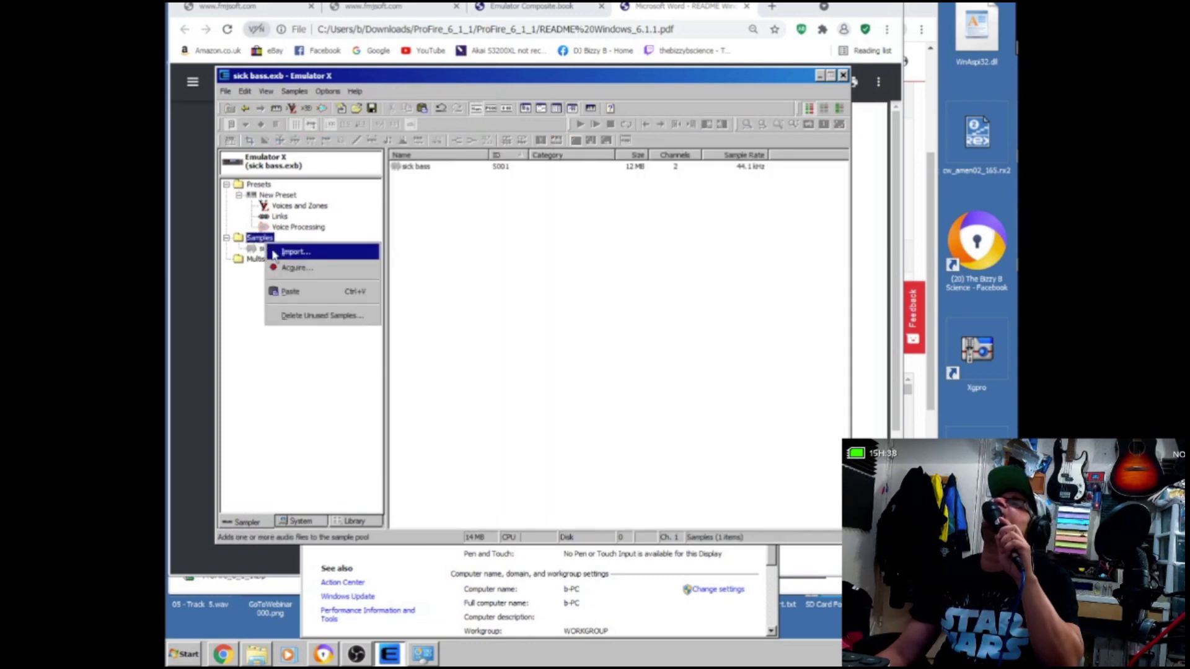
pyautogui.click(287, 295)
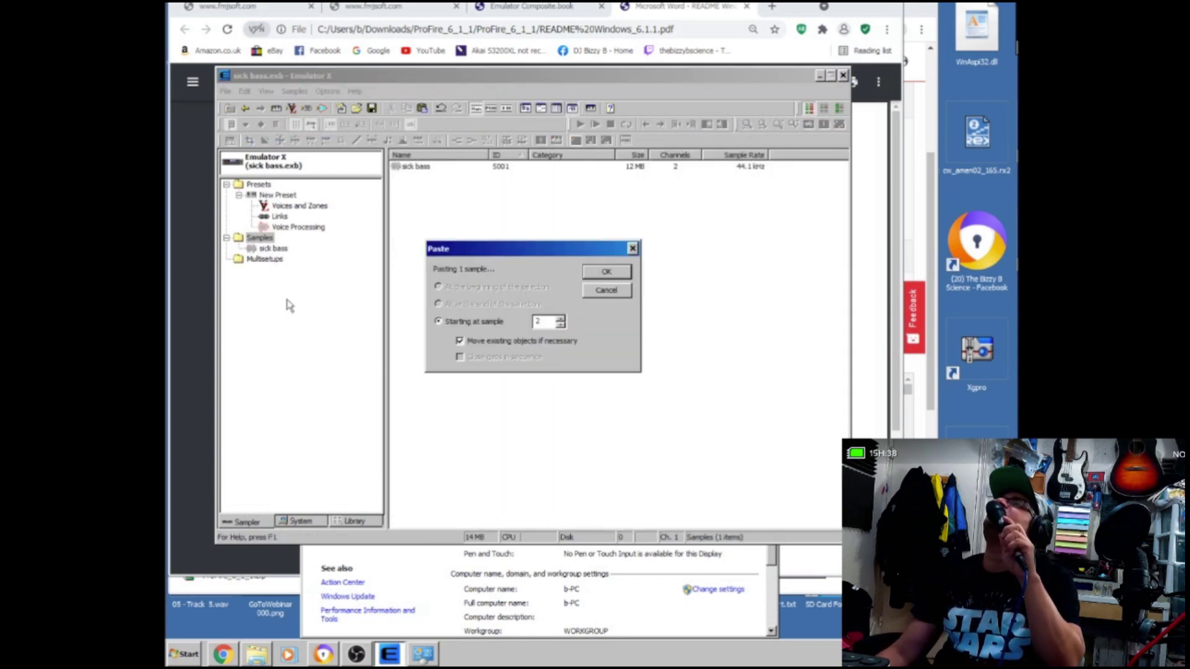
pyautogui.click(608, 271)
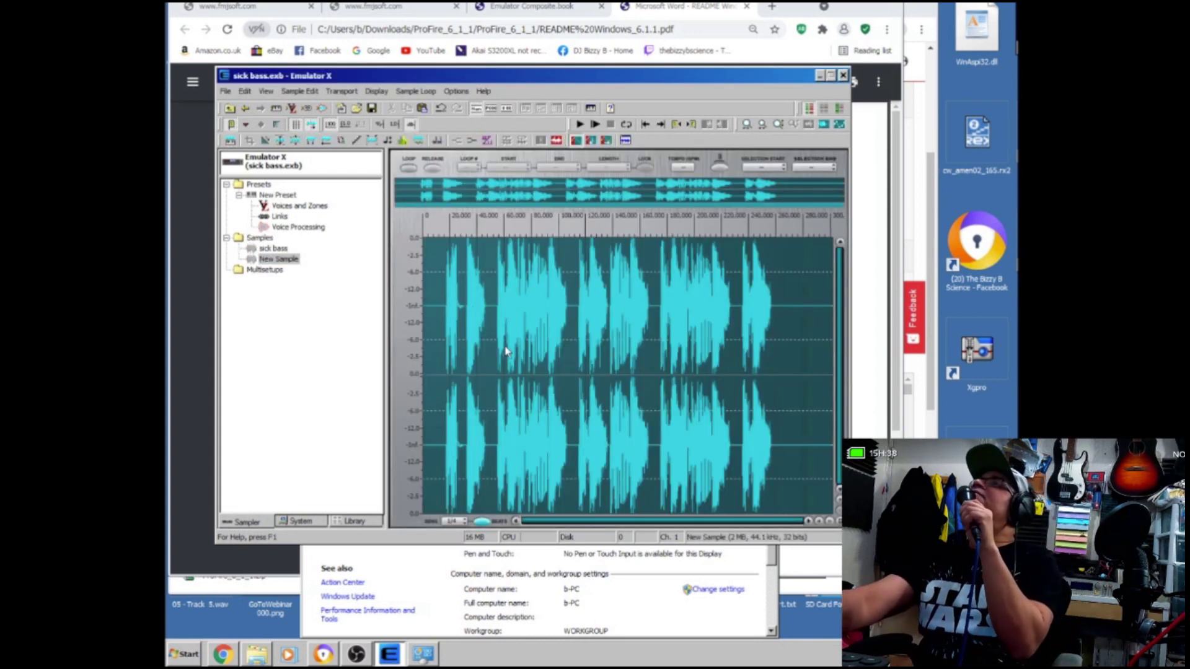
# Delete New Sample's silent lead-in and tail, leaving 727 KB, then show sick bass.
pyautogui.press('space')
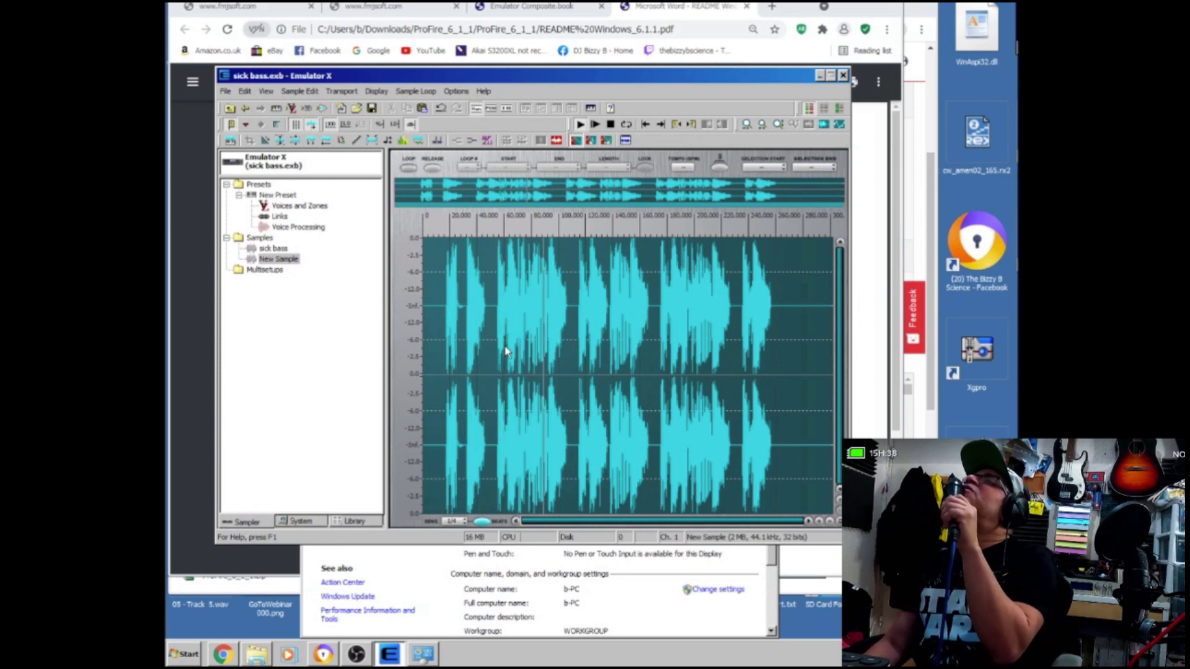
pyautogui.press('space')
pyautogui.moveTo(447, 327); pyautogui.dragTo(322, 347)
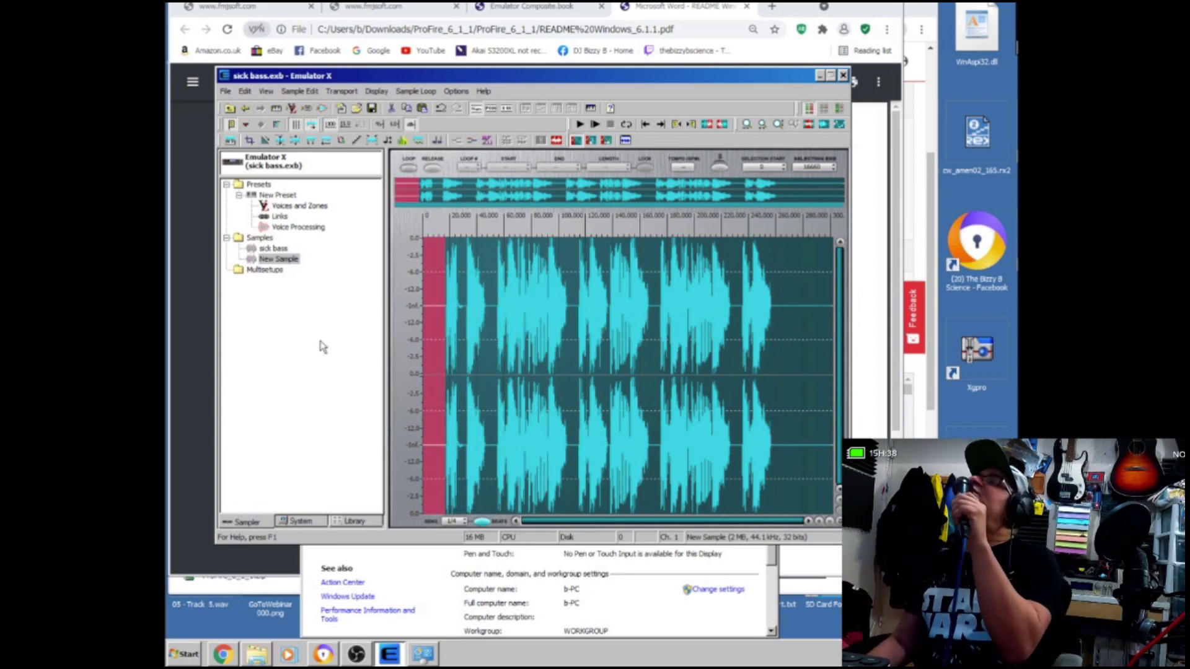
pyautogui.press('Delete')
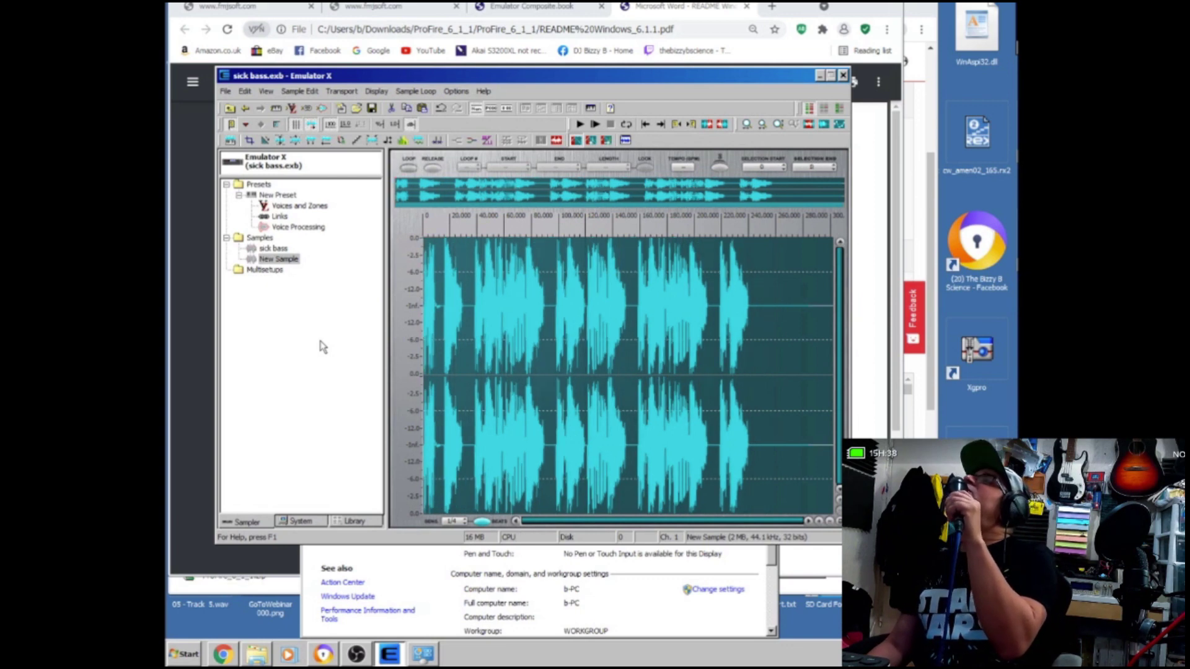
pyautogui.moveTo(549, 319); pyautogui.dragTo(812, 322)
pyautogui.press('Delete')
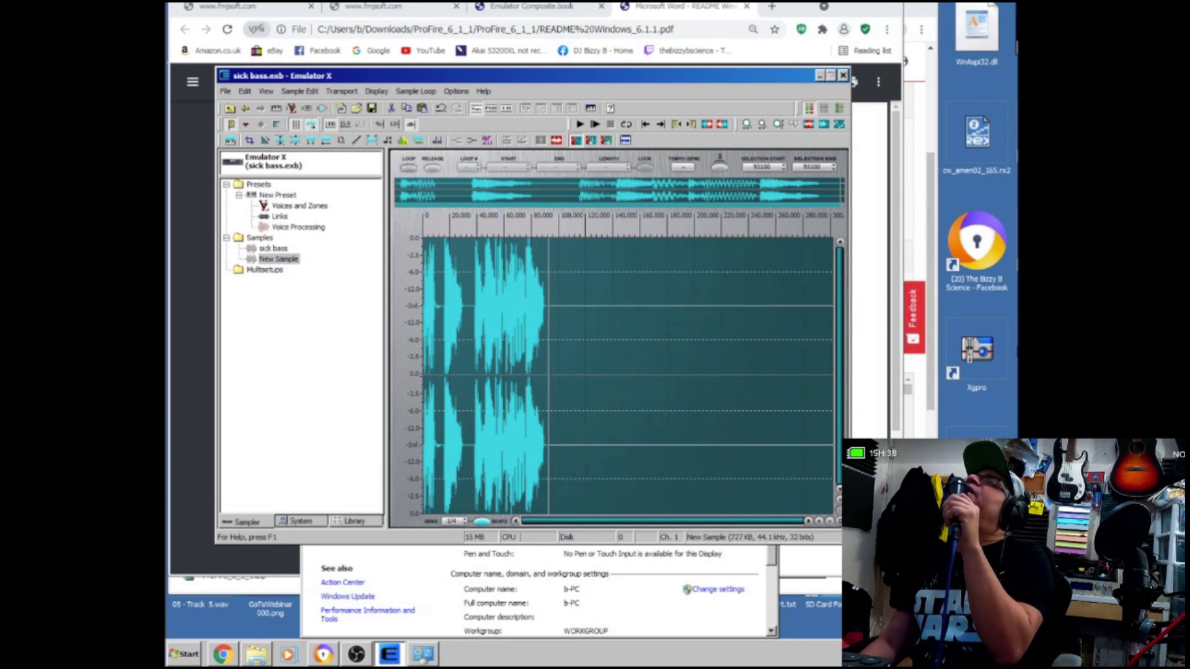
pyautogui.click(273, 248)
# Mark and audition one bass burst near the end of sick bass, then copy it.
pyautogui.click(632, 316)
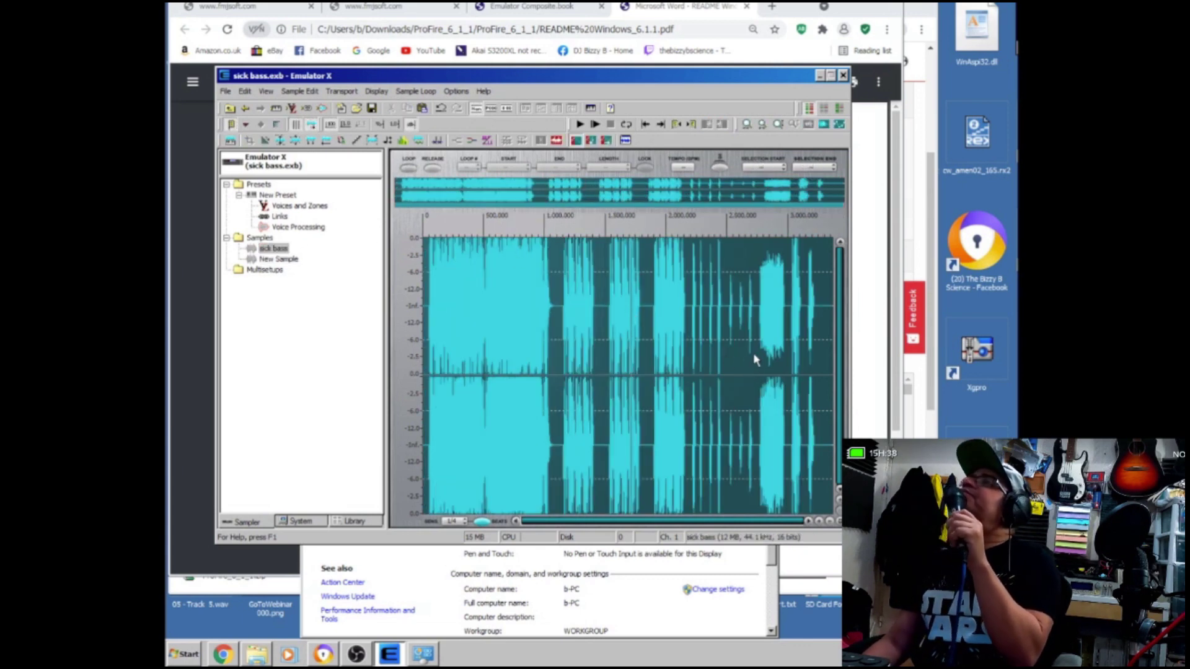
pyautogui.moveTo(760, 353); pyautogui.dragTo(784, 348)
pyautogui.press('space')
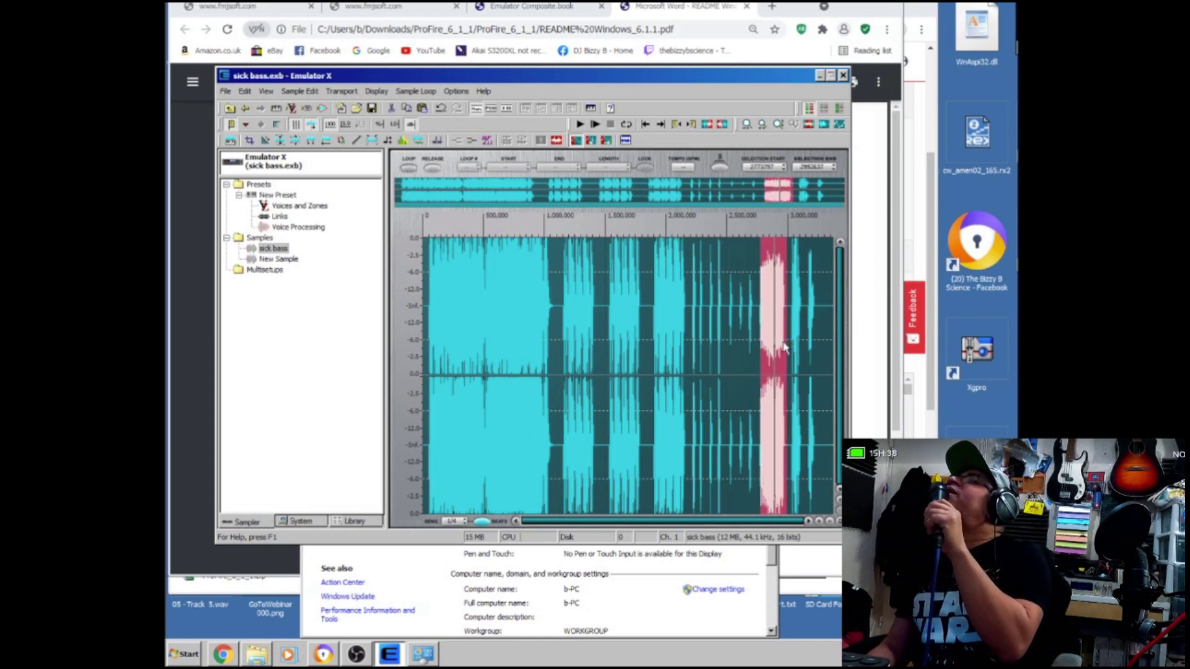
pyautogui.rightClick(781, 344)
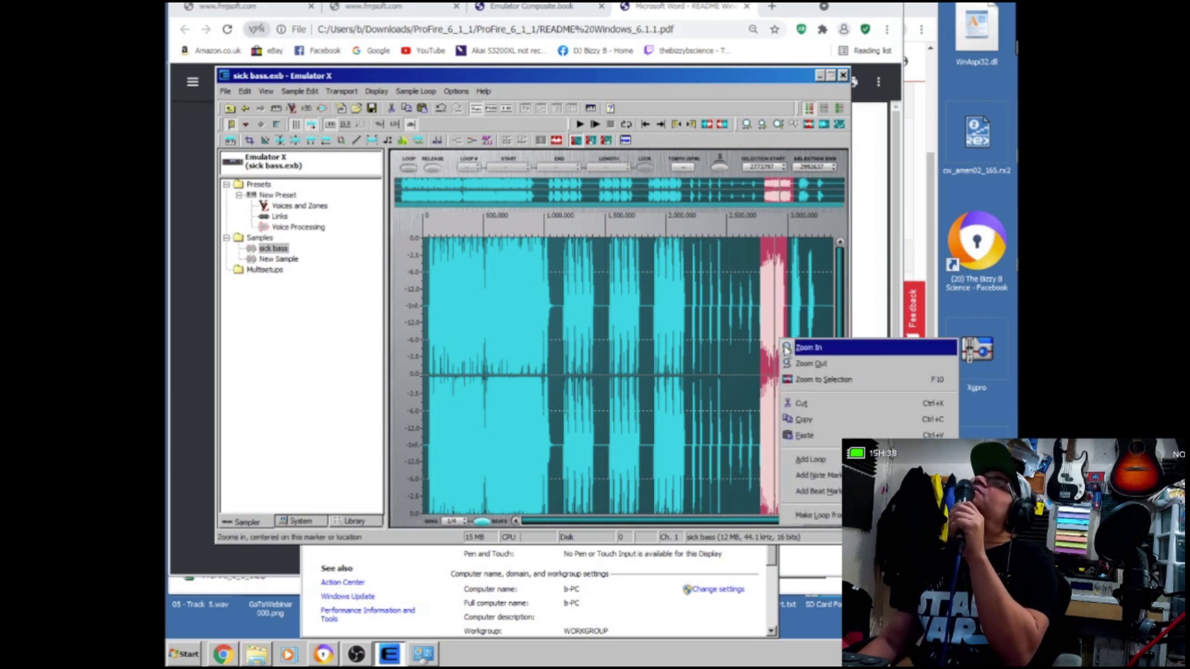
pyautogui.click(805, 420)
# Paste the copied burst via Edit > Paste with New Sample selected, creating a second New Sample.
pyautogui.click(278, 259)
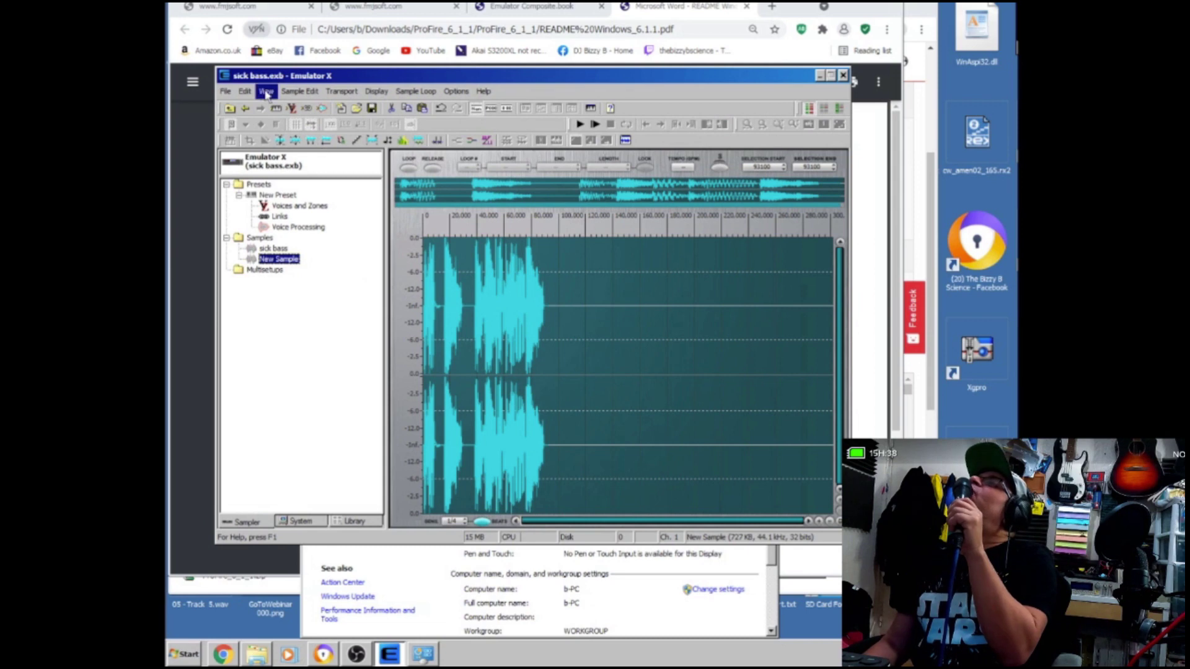
pyautogui.click(246, 92)
pyautogui.click(287, 181)
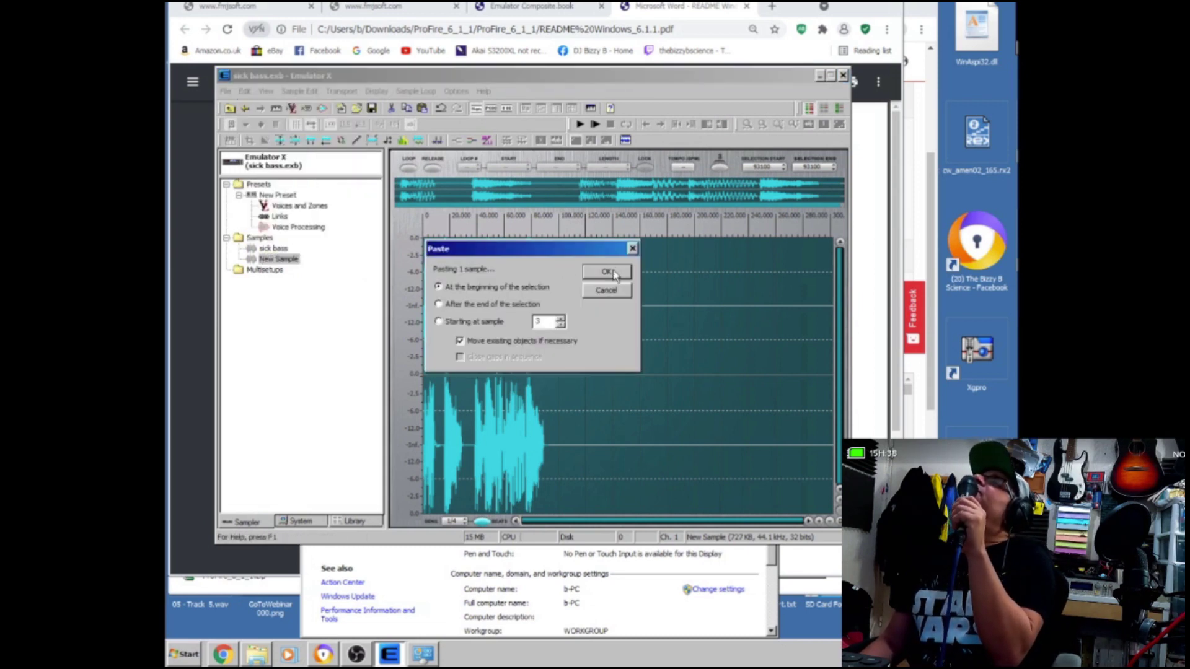
pyautogui.click(612, 295)
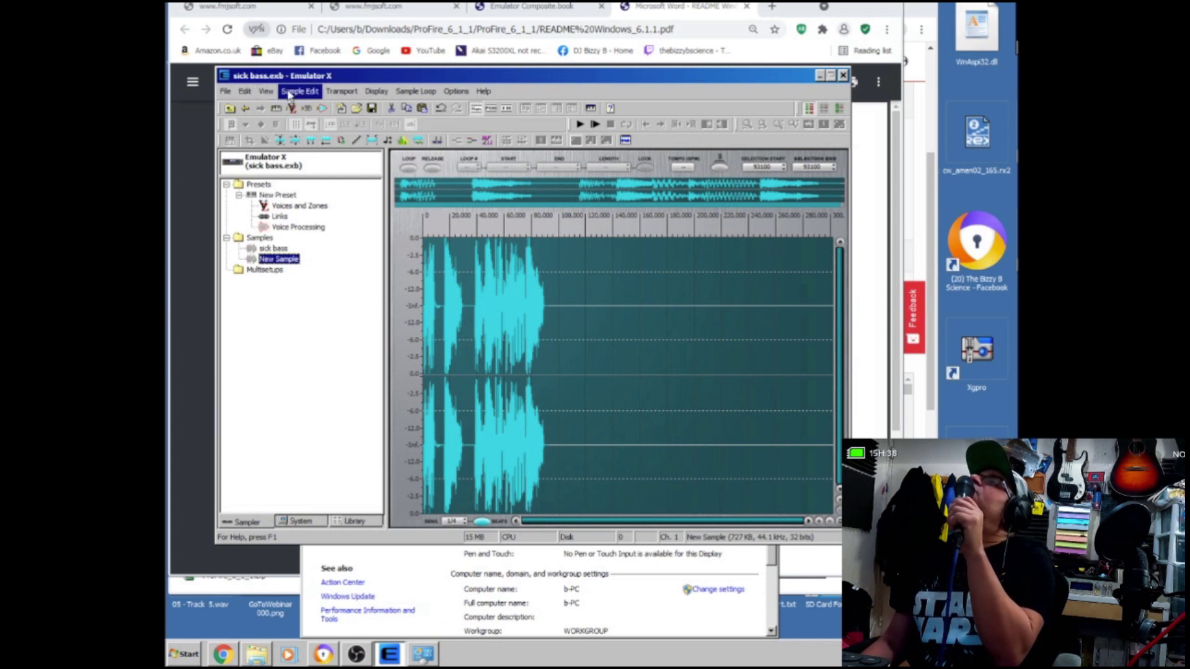
pyautogui.click(245, 91)
pyautogui.click(275, 183)
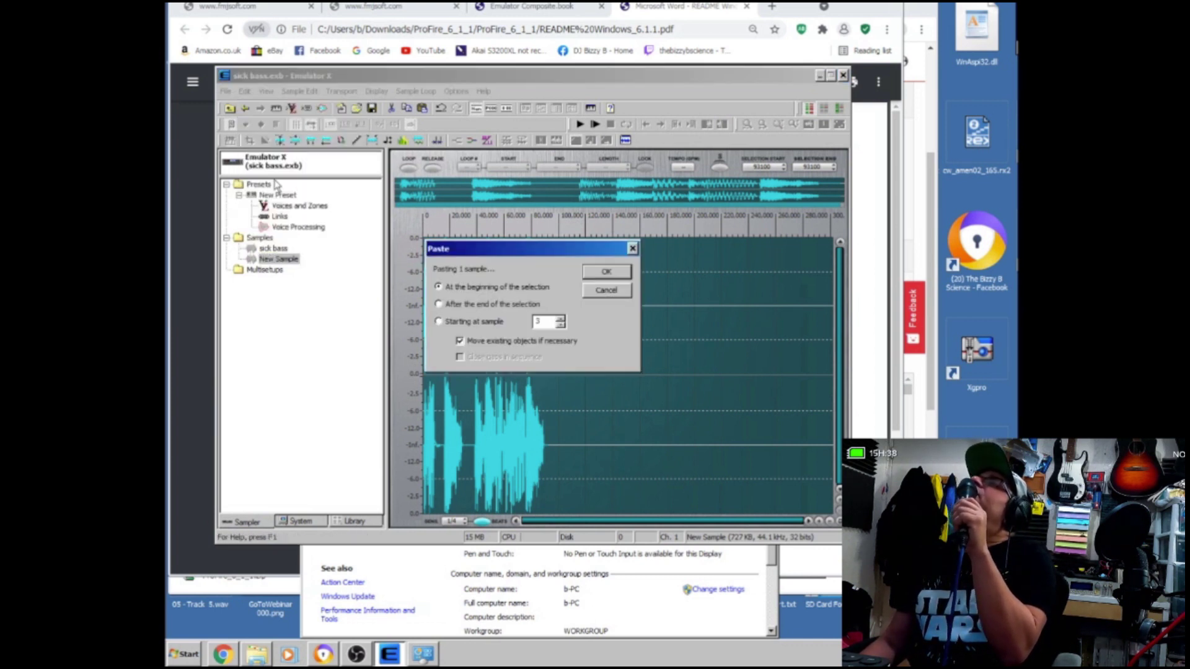
pyautogui.click(611, 273)
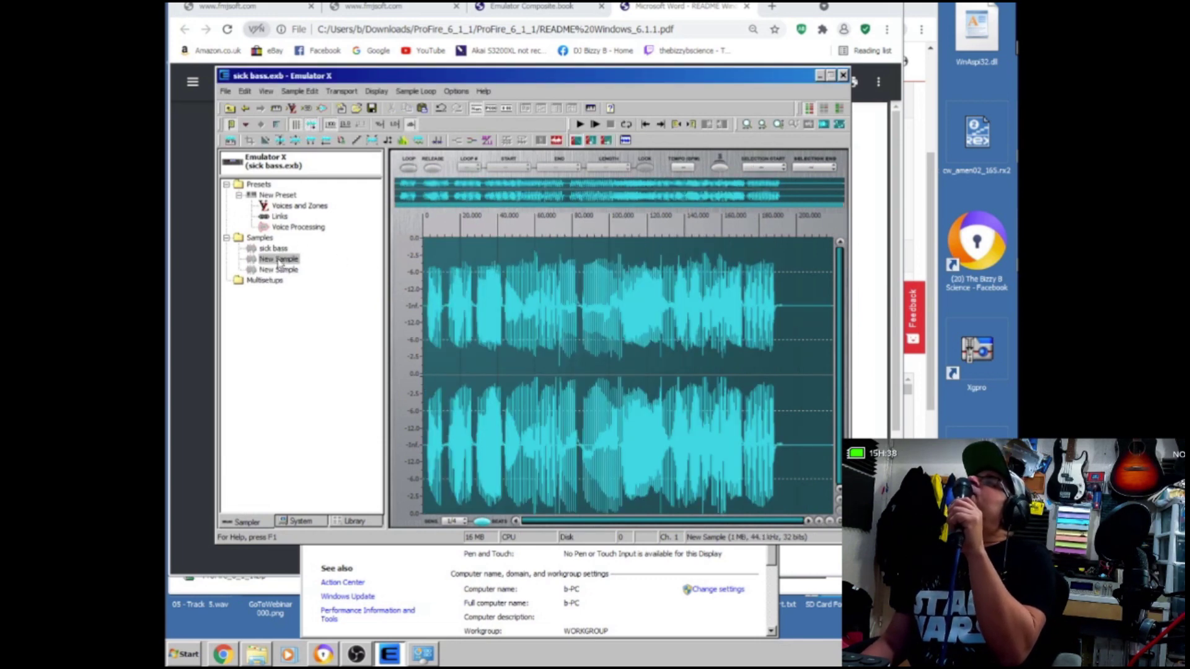
# Delete the lower New Sample's leading silence (now 717 KB) and select the whole sample.
pyautogui.click(277, 270)
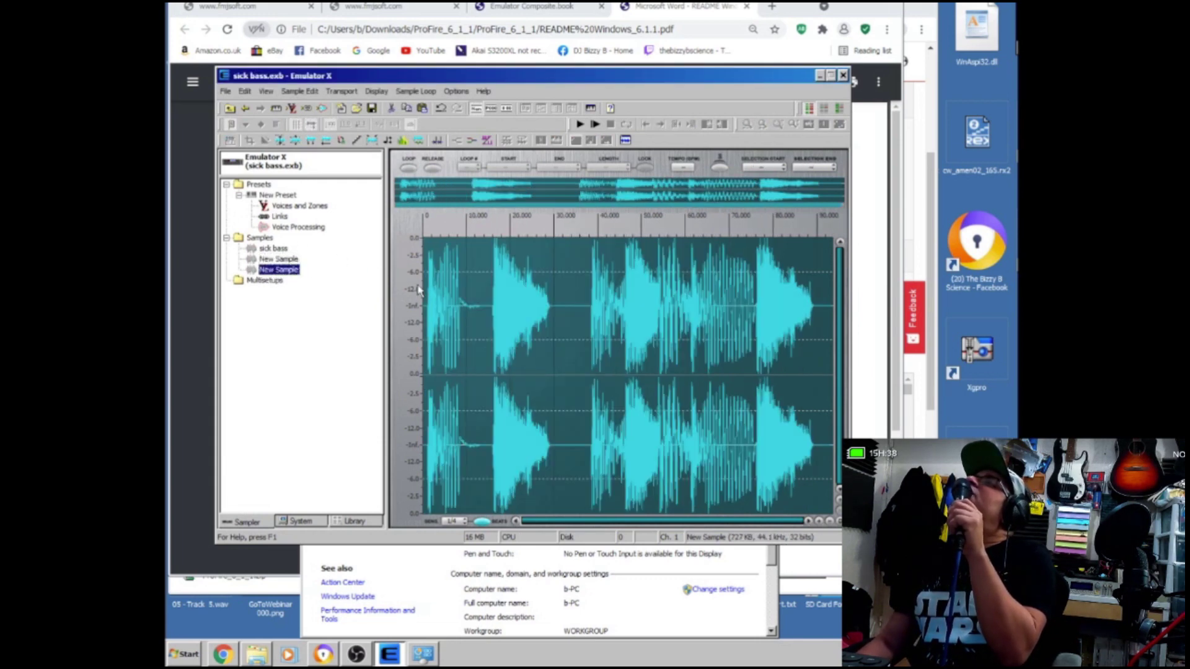
pyautogui.click(427, 316)
pyautogui.scroll(3, 427, 316)
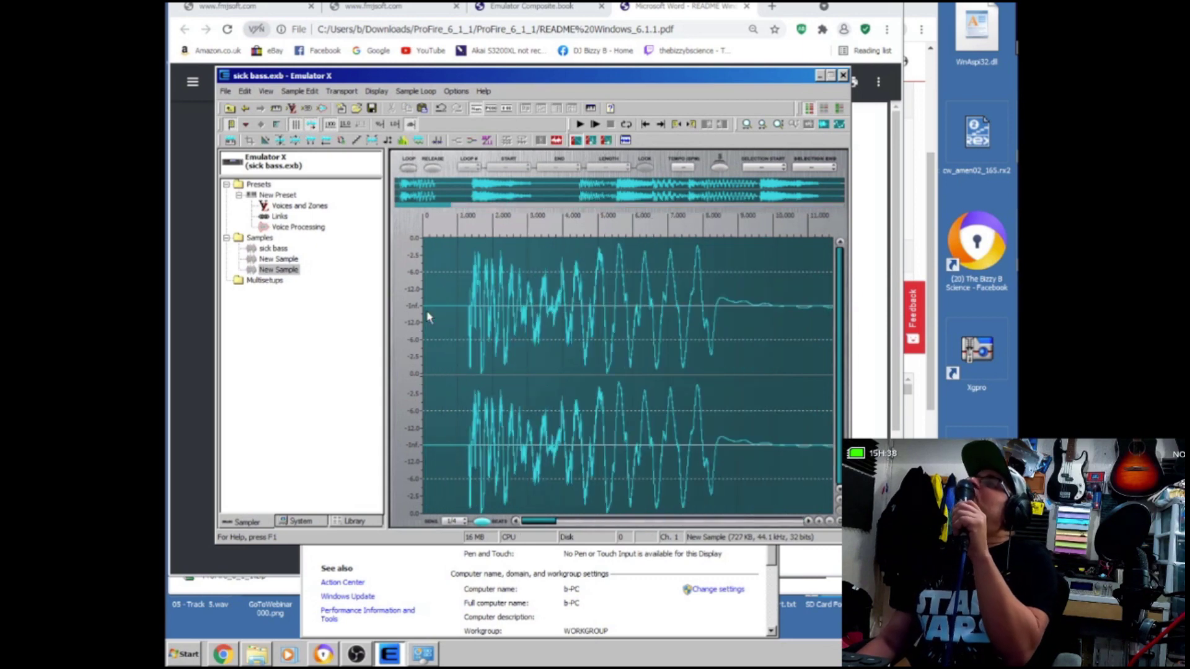
pyautogui.moveTo(469, 312); pyautogui.dragTo(285, 348)
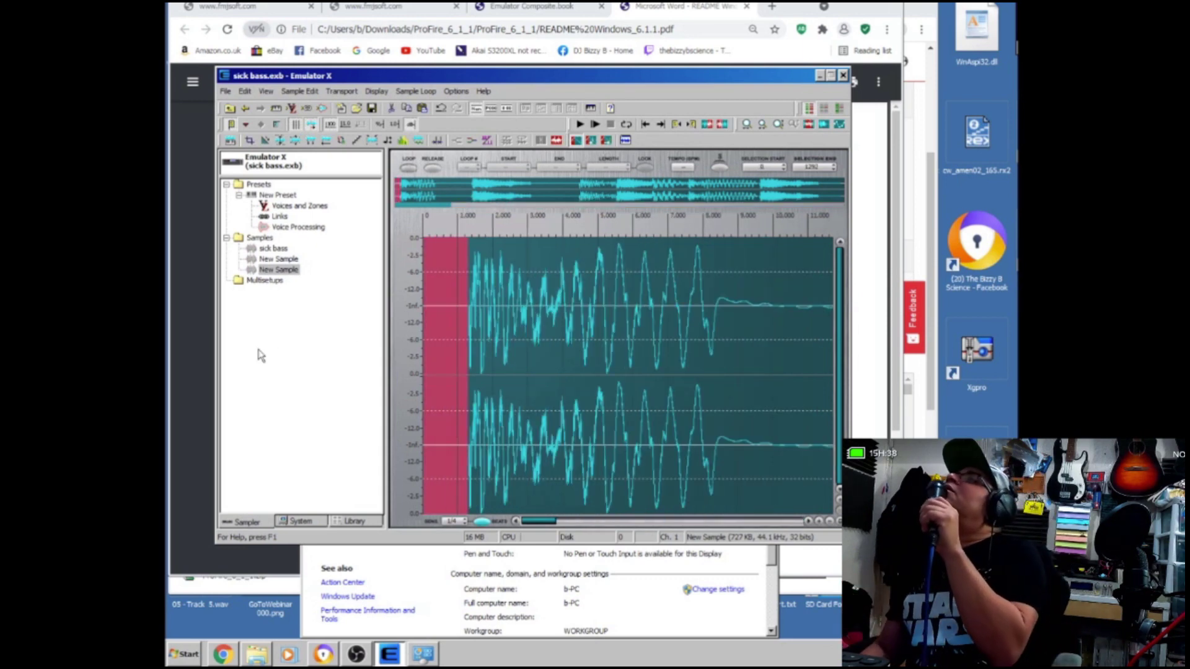
pyautogui.press('Delete')
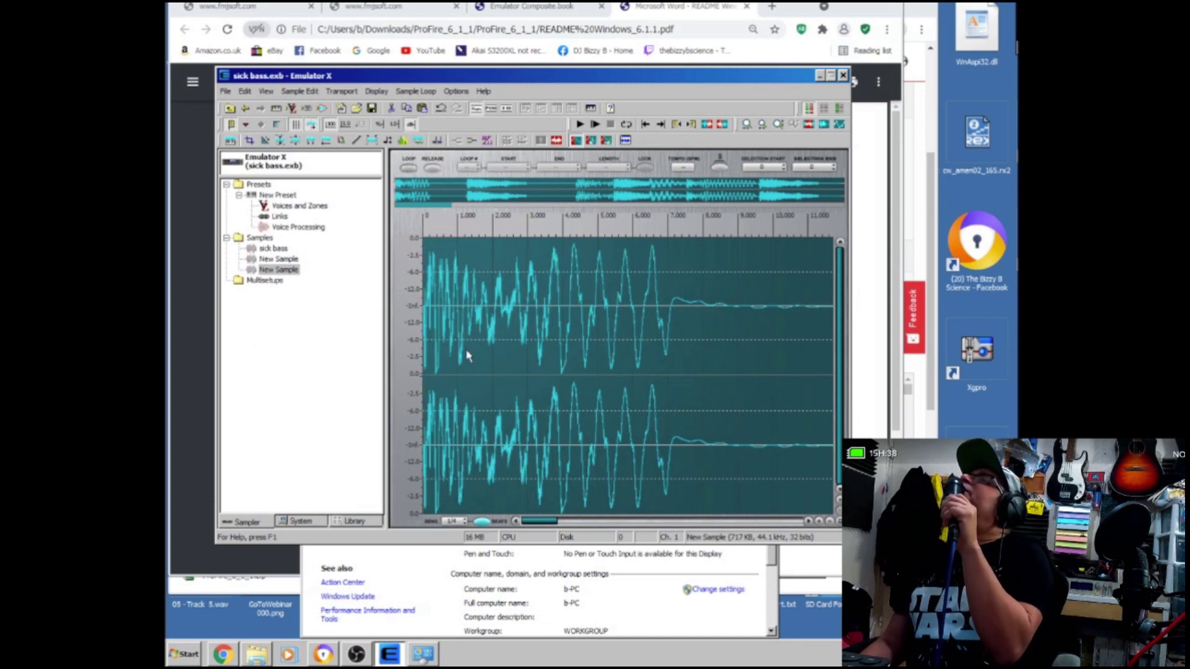
pyautogui.scroll(-2, 498, 347)
pyautogui.scroll(-1, 499, 347)
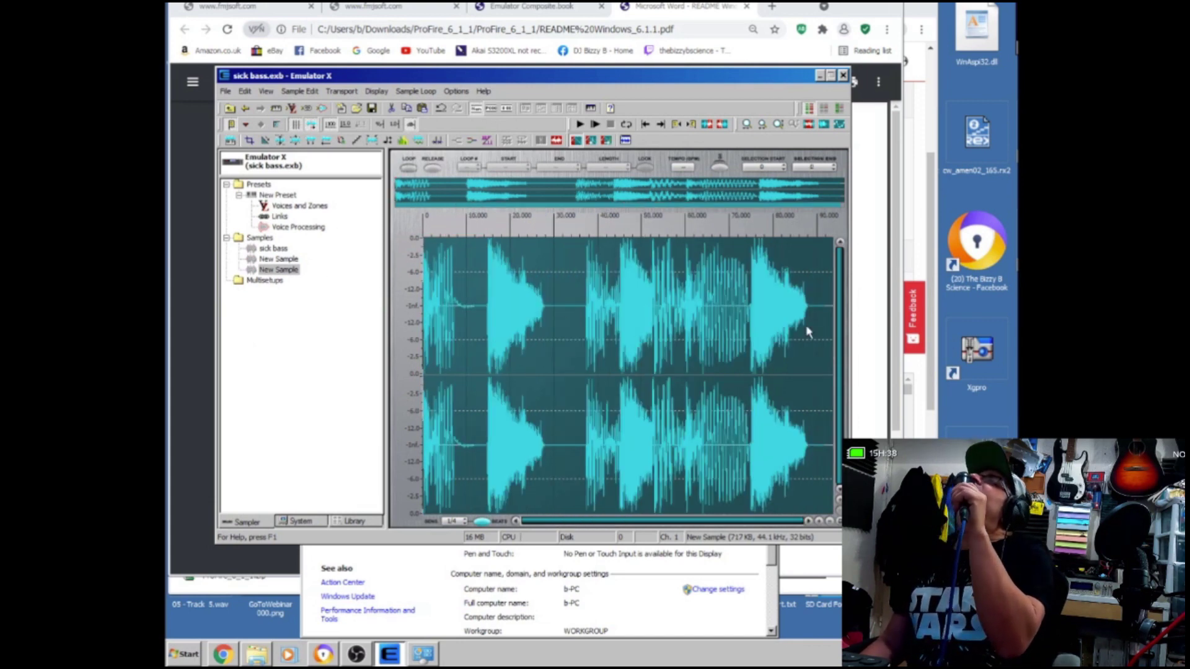
pyautogui.moveTo(825, 329); pyautogui.dragTo(415, 322)
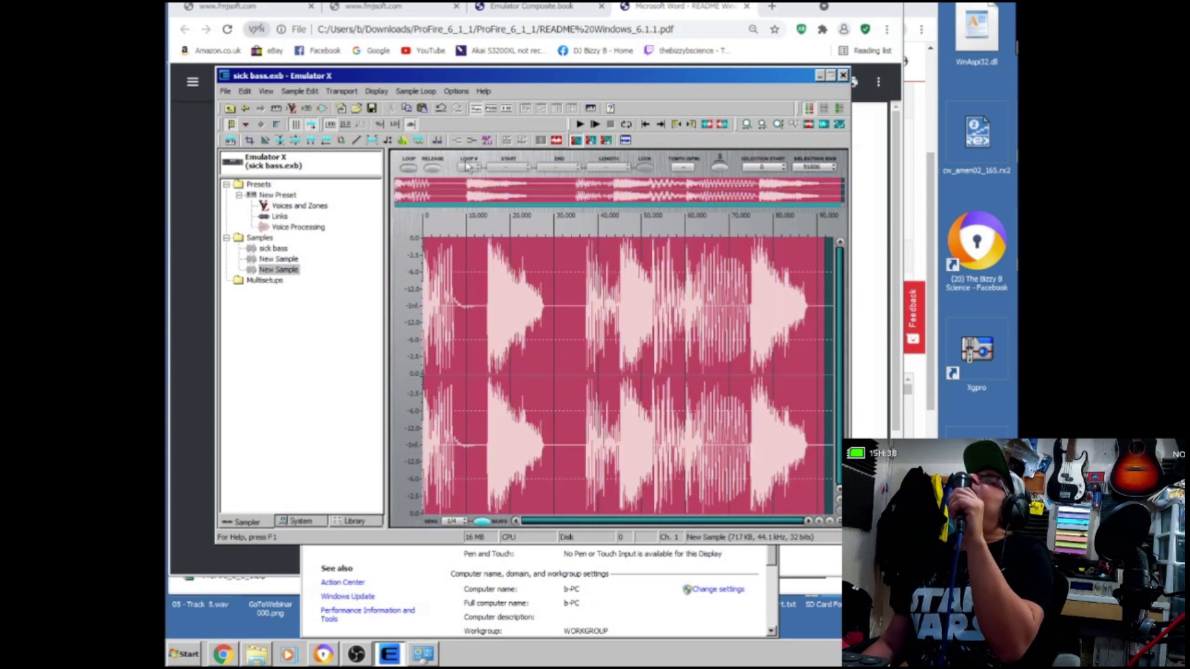
# Apply Transform Multiply at 100% to the whole lower New Sample, play it, then show the upper one.
pyautogui.click(401, 140)
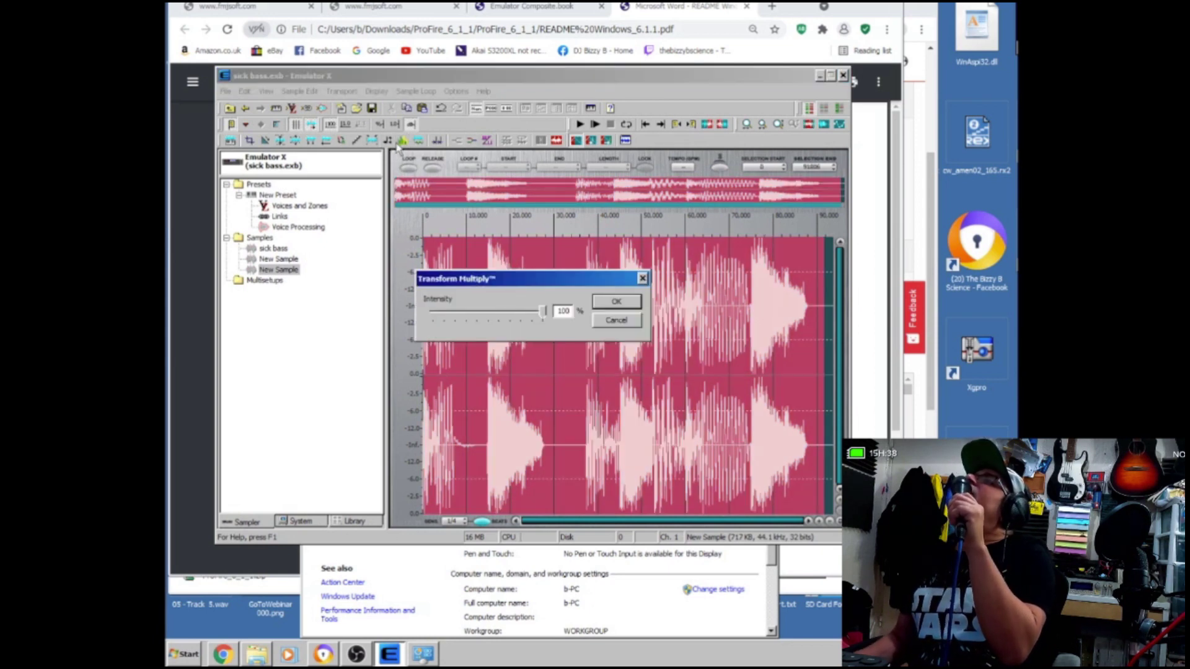
pyautogui.click(617, 302)
pyautogui.press('space')
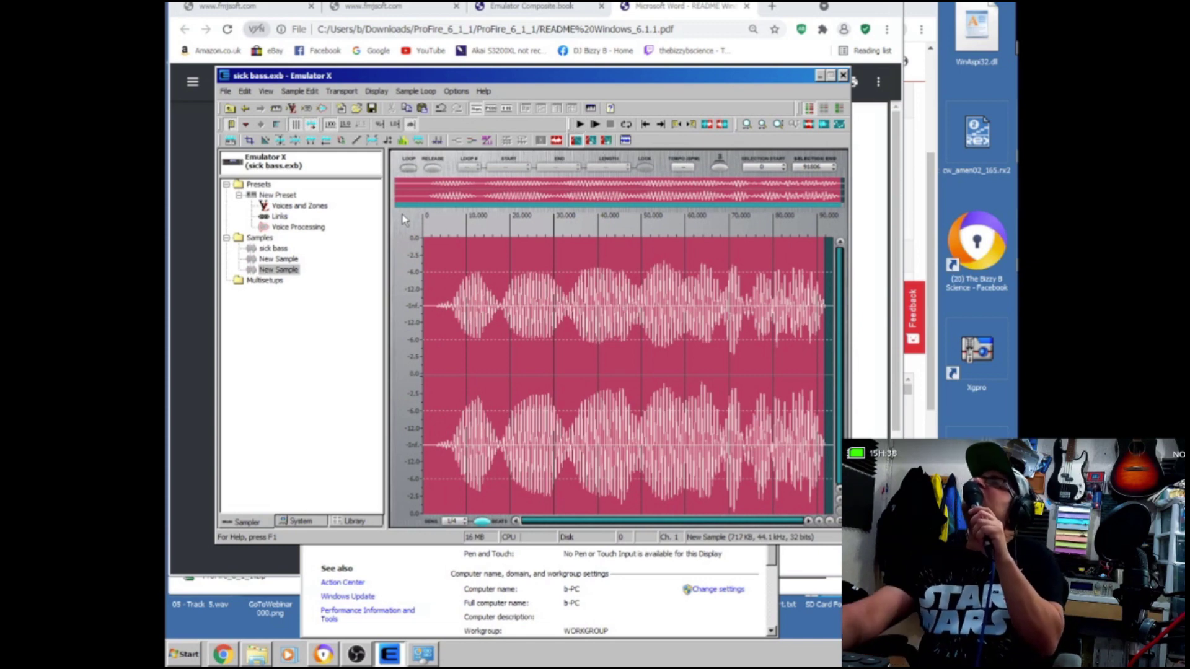
pyautogui.click(292, 260)
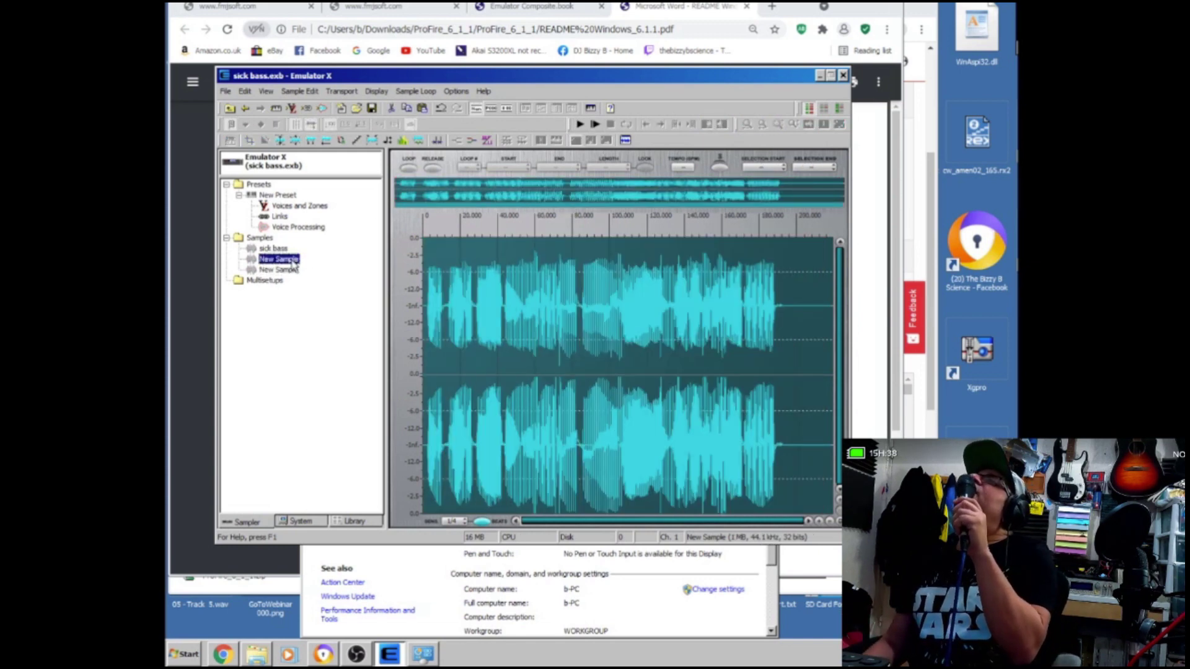
# Undo the 100% Transform Multiply and return to the lower New Sample.
pyautogui.click(244, 91)
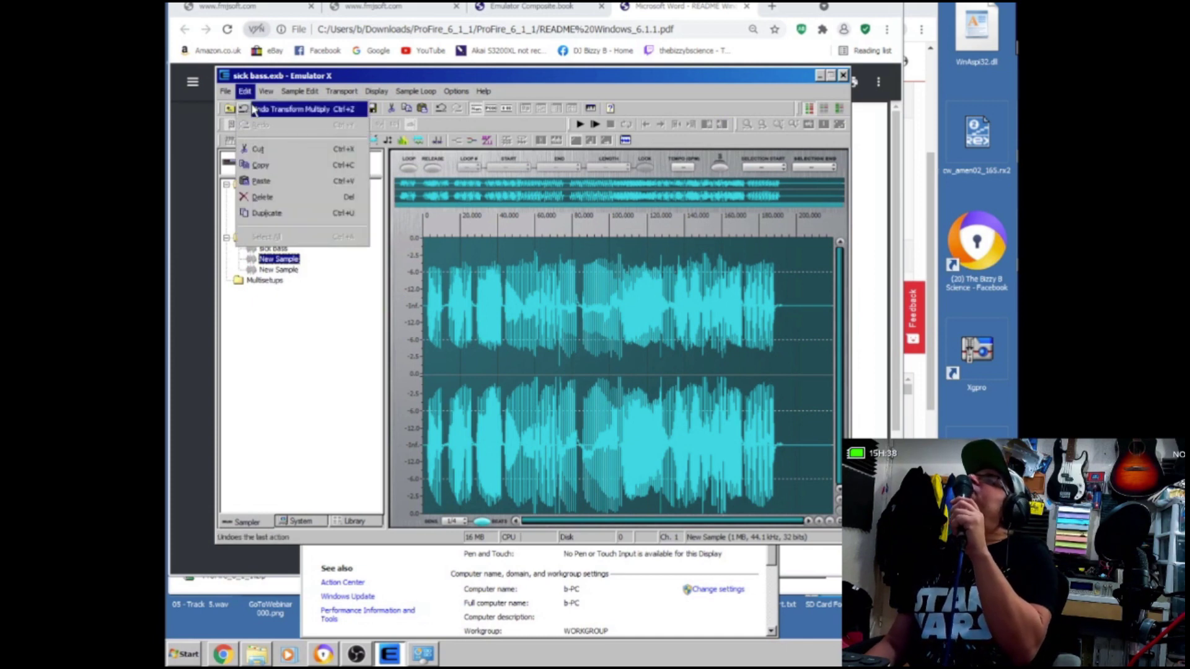
pyautogui.click(259, 109)
pyautogui.click(279, 271)
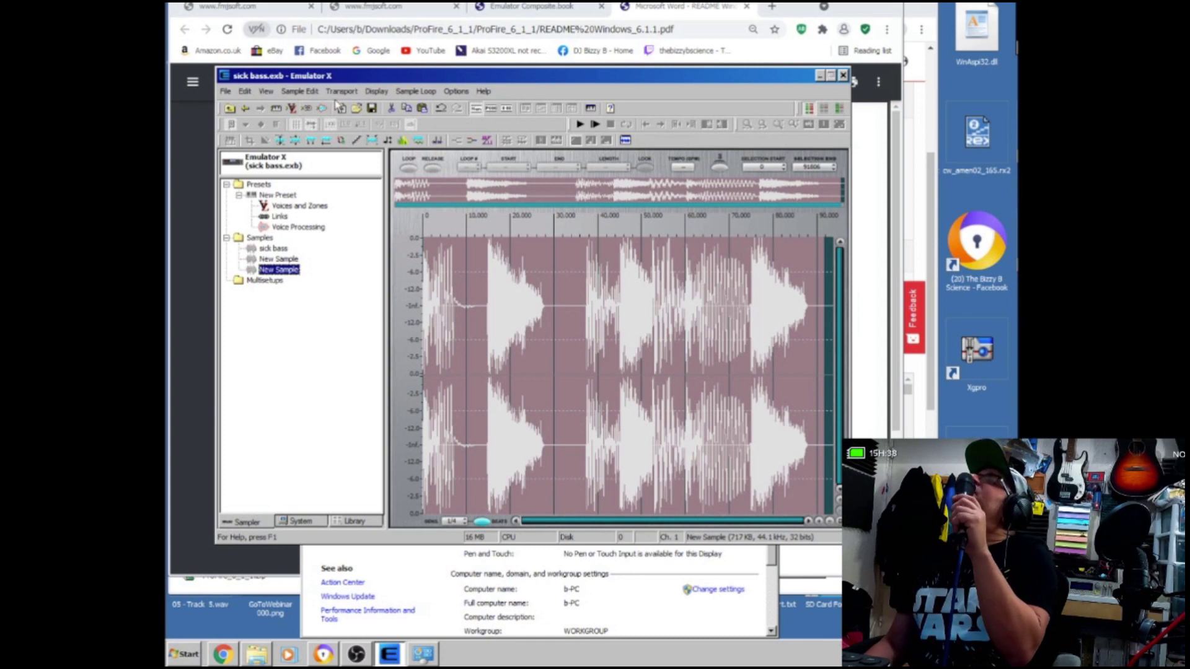
# Reapply Transform Multiply at 53% intensity and play the result twice.
pyautogui.click(402, 140)
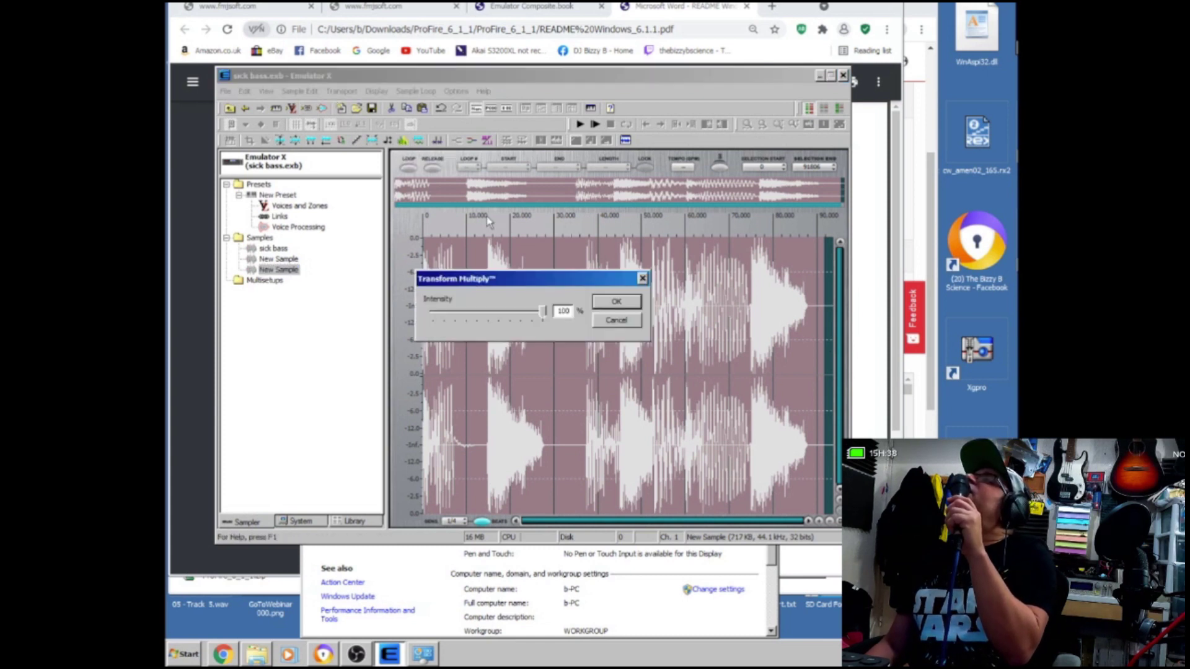
pyautogui.moveTo(550, 309); pyautogui.dragTo(491, 311)
pyautogui.click(599, 301)
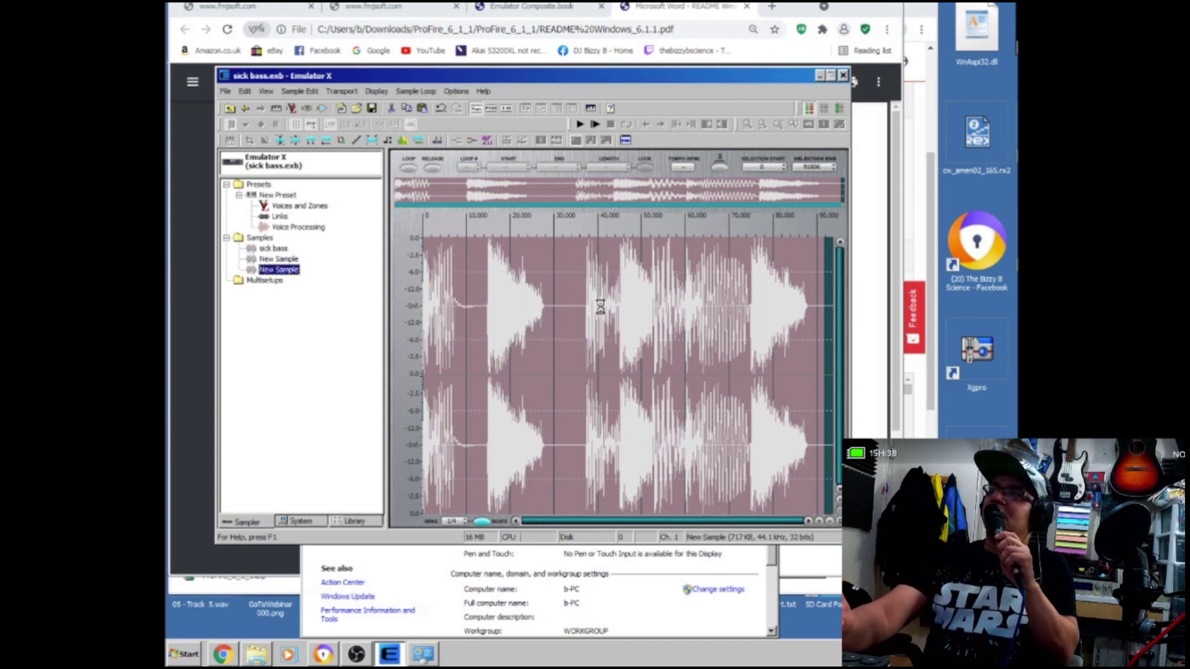
pyautogui.press('space')
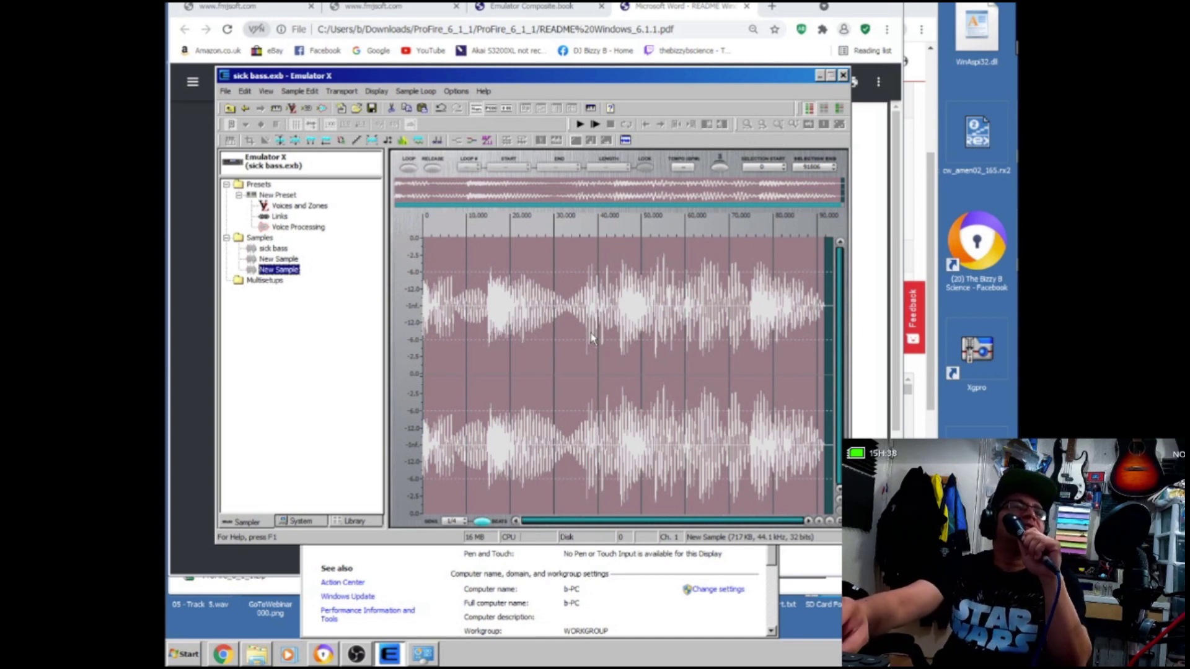
pyautogui.press('space')
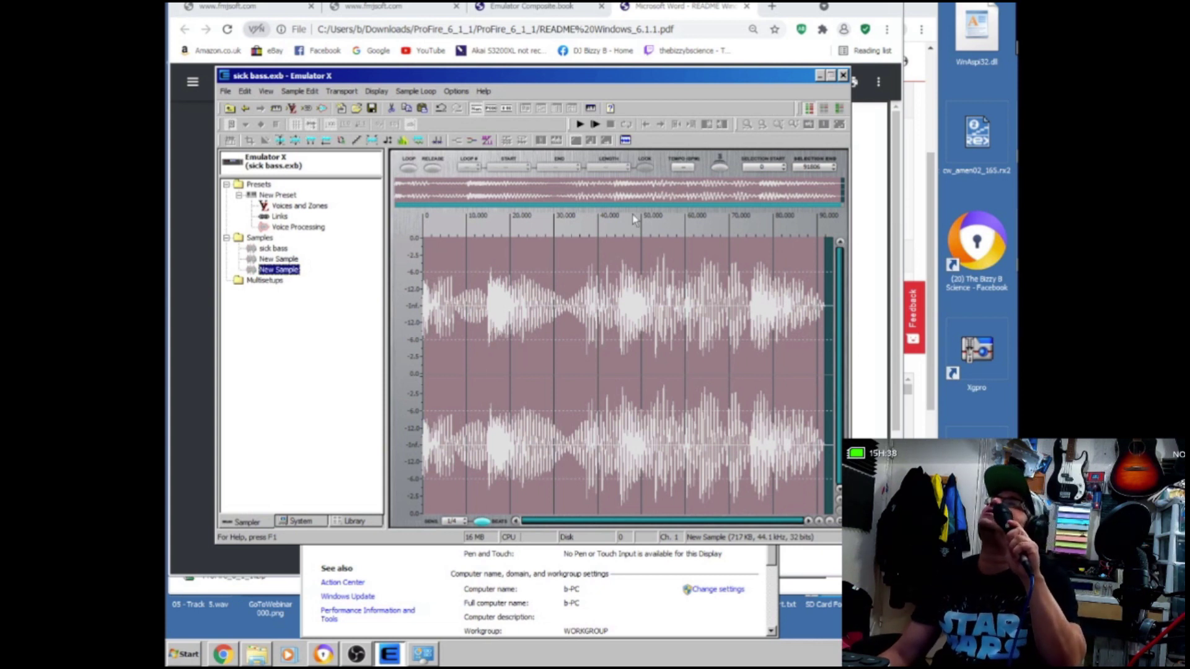
# Open the Import Samples dialog from the File menu.
pyautogui.click(262, 240)
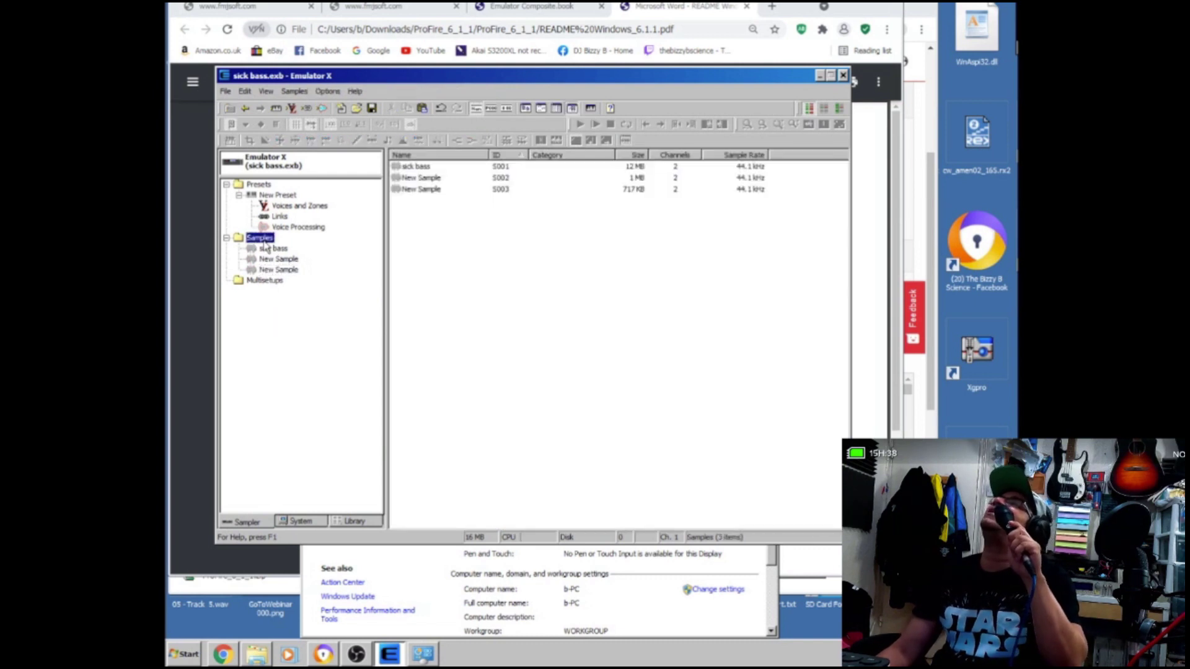
pyautogui.rightClick(453, 290)
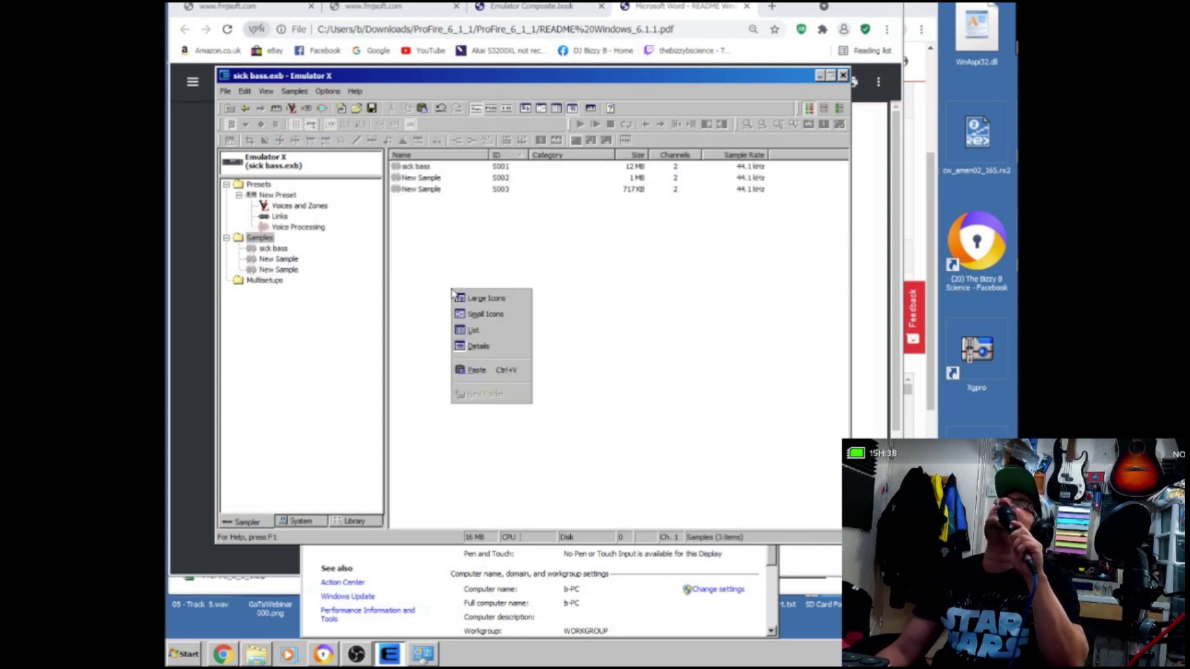
pyautogui.click(407, 262)
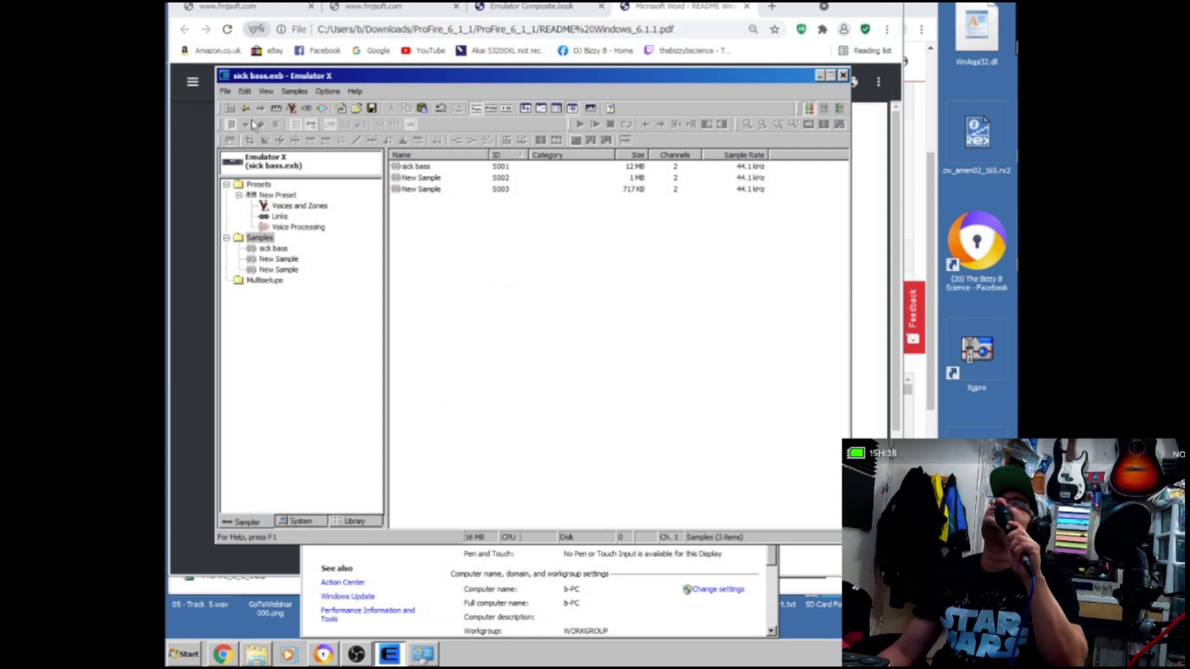
pyautogui.click(225, 91)
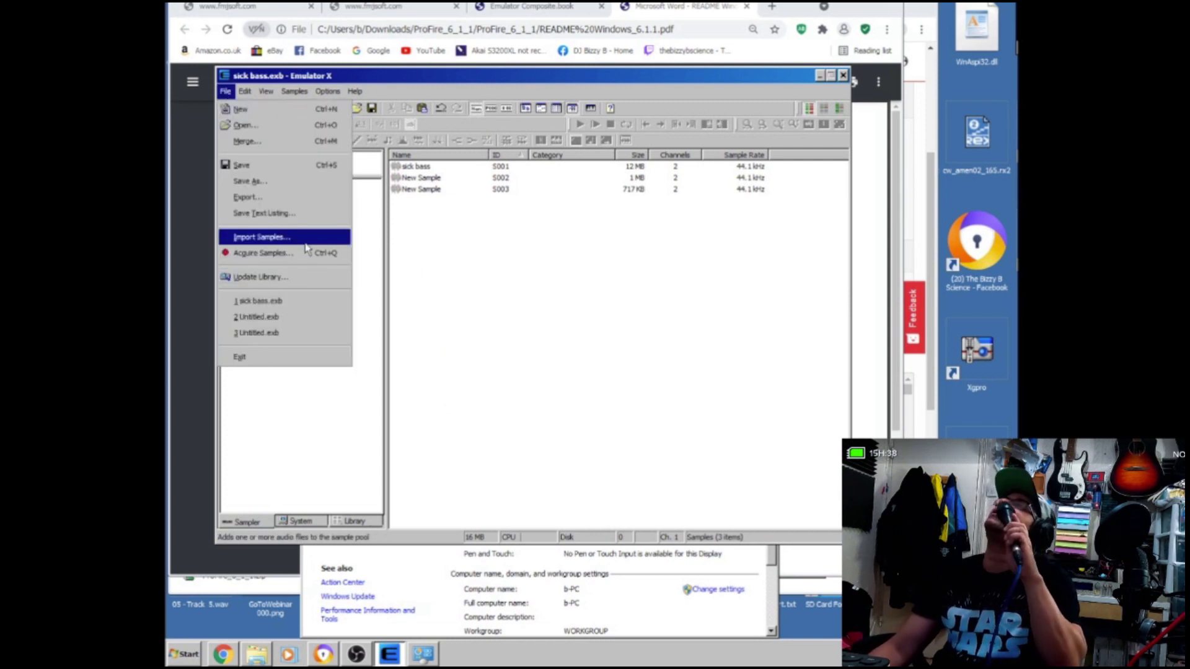
pyautogui.click(267, 237)
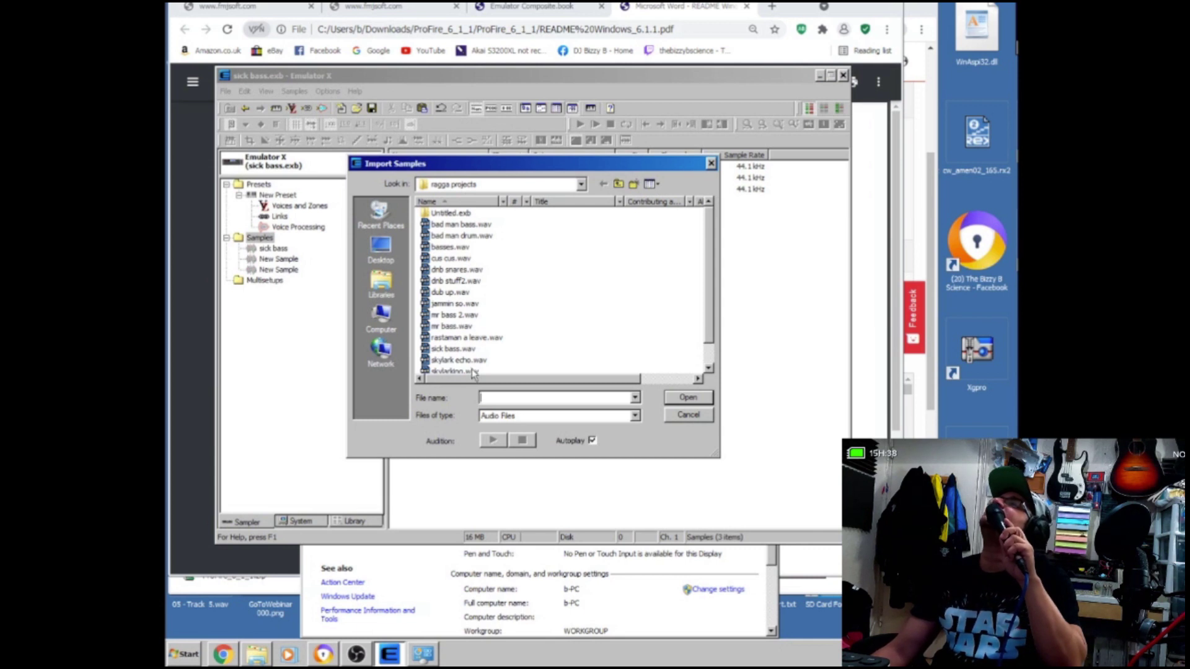
# Filter the file list to Wave Files and browse into the MY RECORD BOX folder.
pyautogui.moveTo(697, 302); pyautogui.dragTo(665, 237)
pyautogui.moveTo(567, 382); pyautogui.dragTo(432, 379)
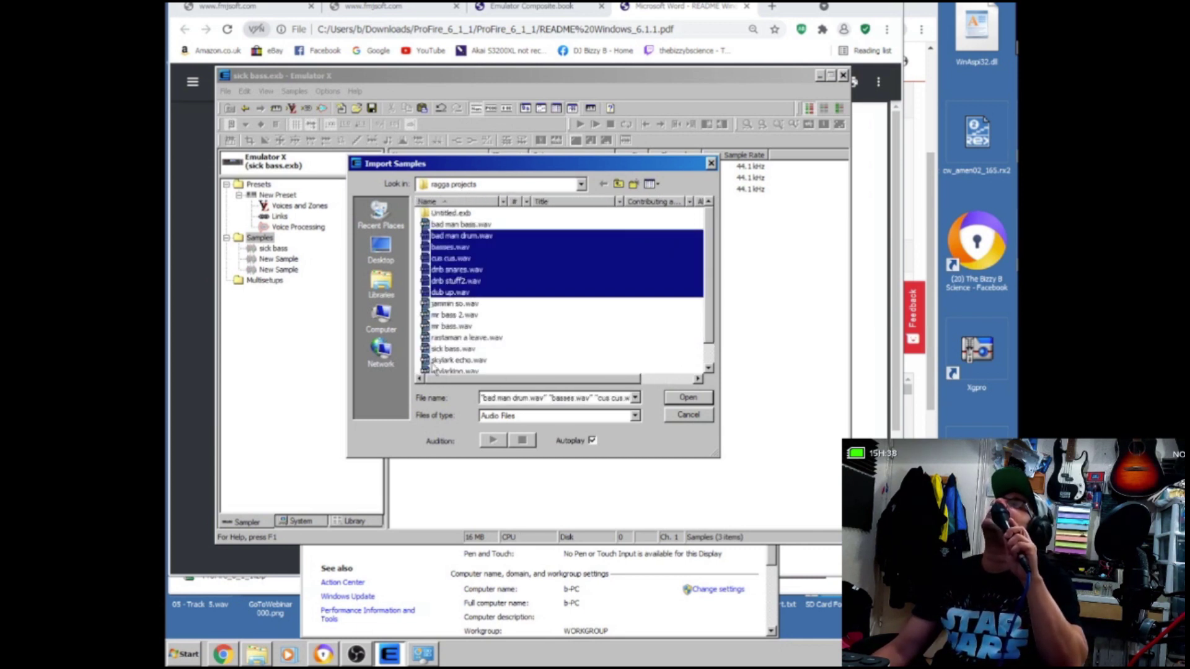
pyautogui.click(618, 184)
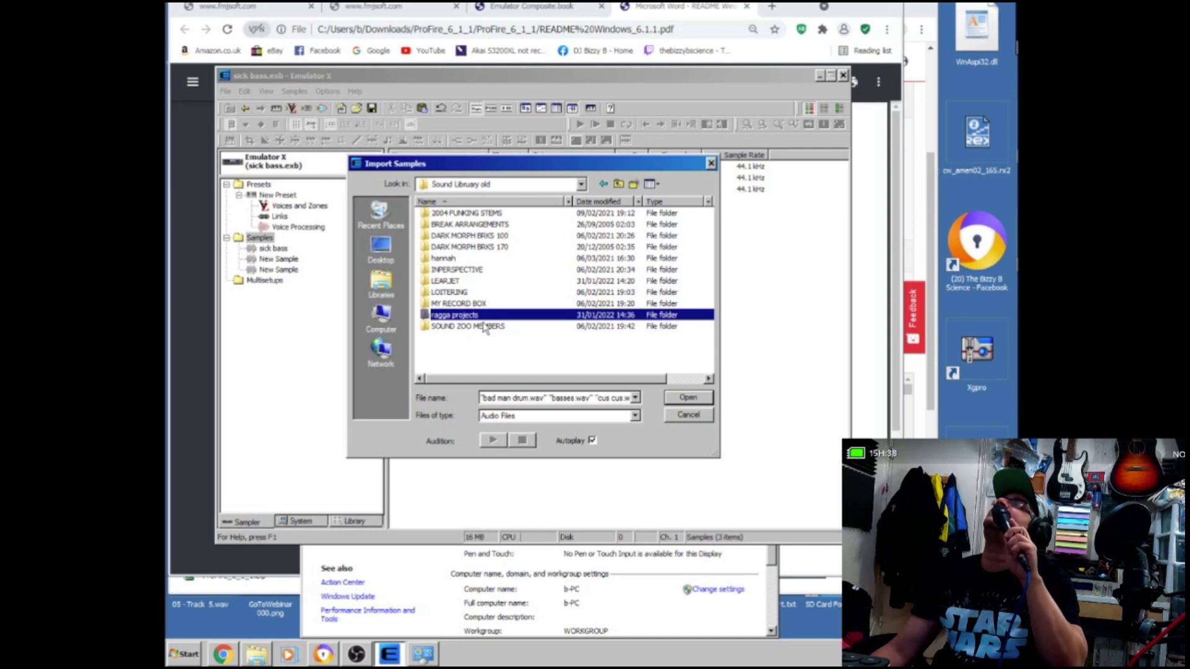
pyautogui.doubleClick(496, 213)
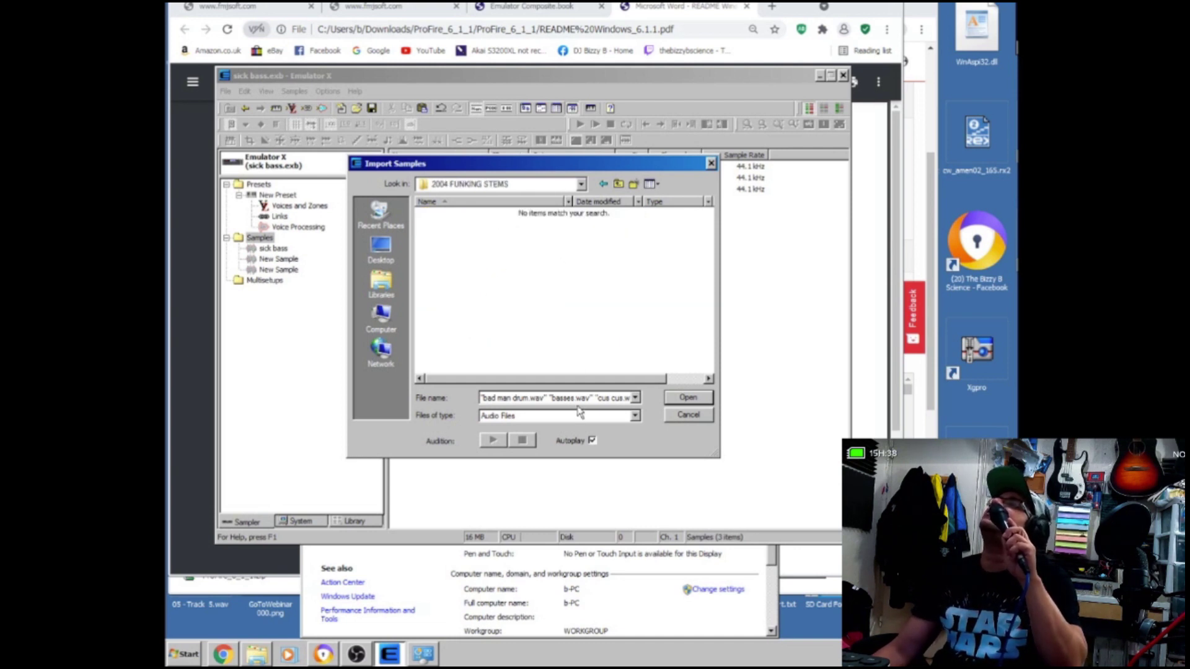
pyautogui.click(635, 419)
pyautogui.click(497, 436)
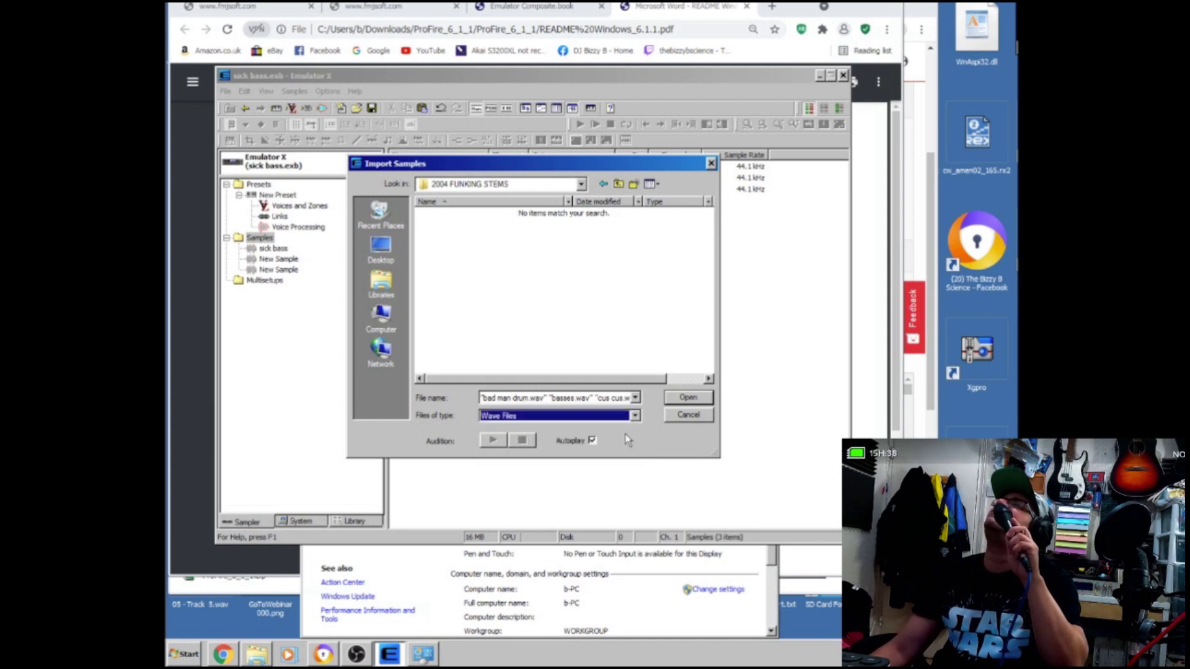
pyautogui.click(603, 184)
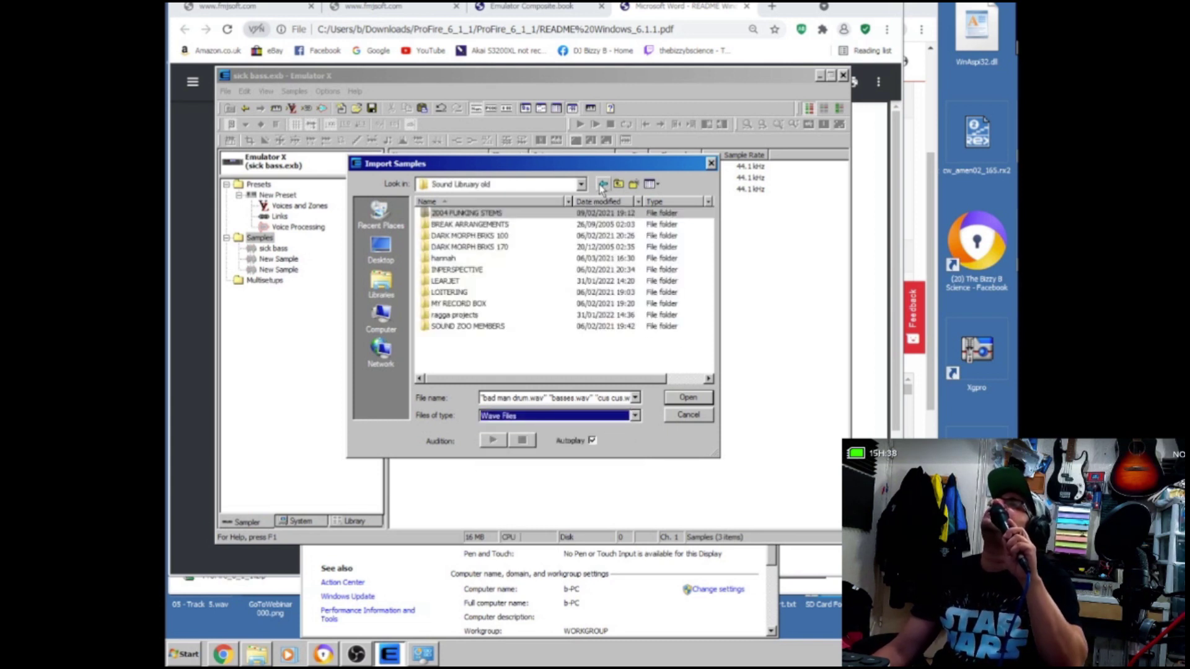
pyautogui.doubleClick(466, 304)
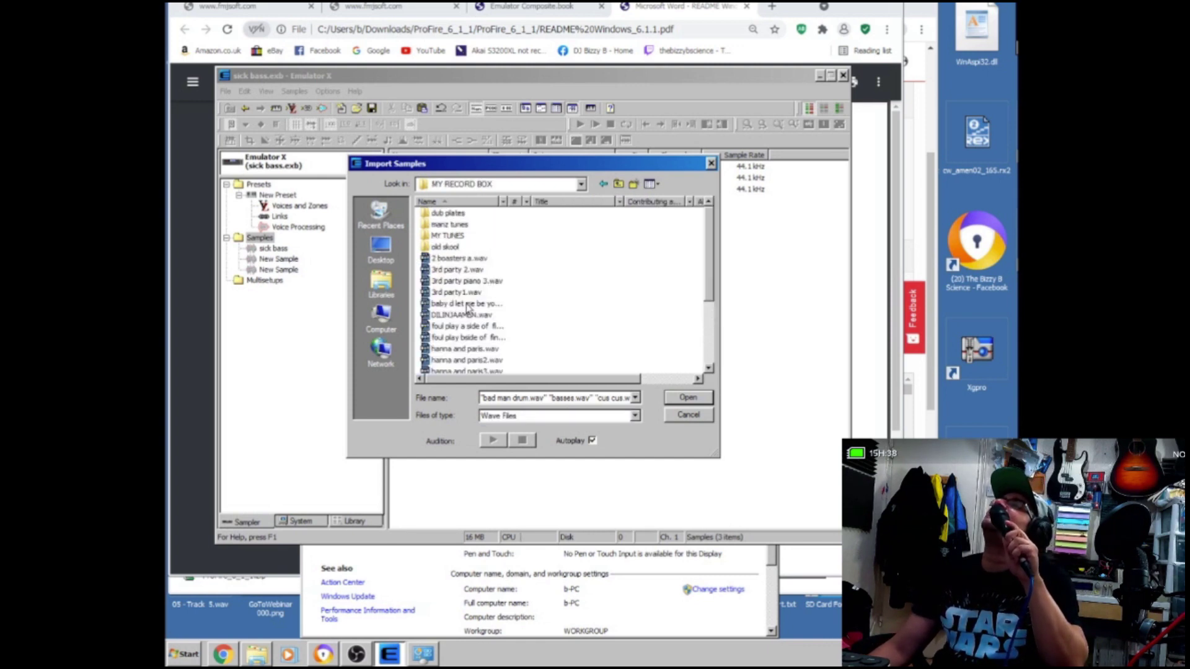
# Import 2 boasters a.wav into the bank.
pyautogui.doubleClick(481, 259)
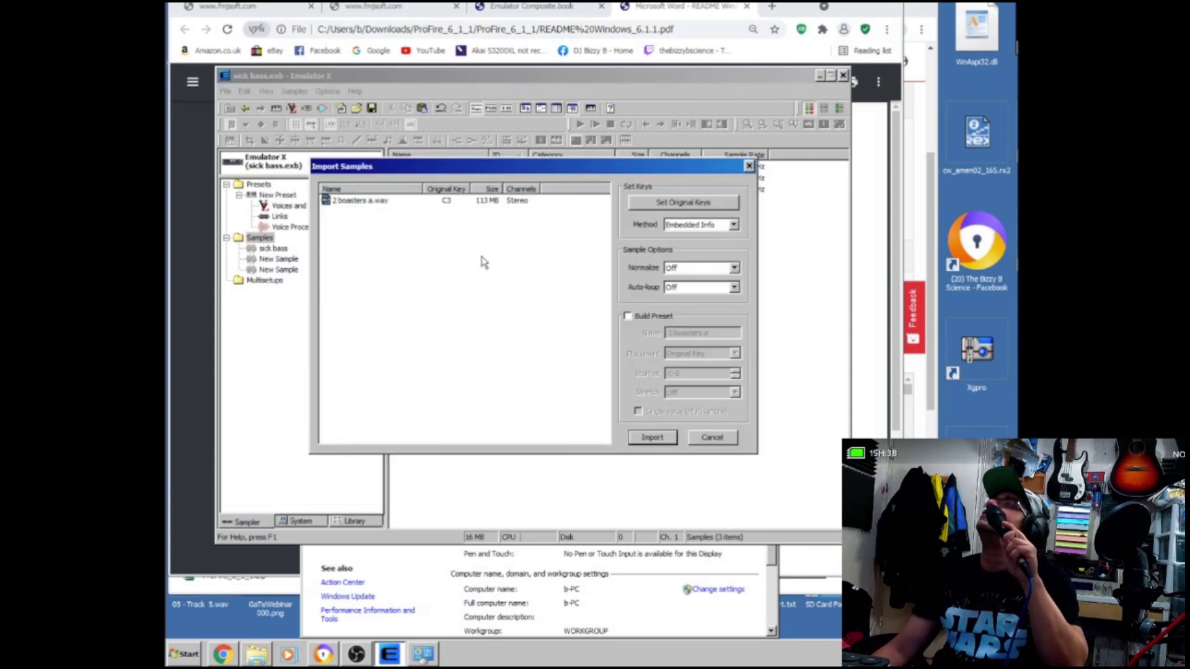
pyautogui.click(371, 201)
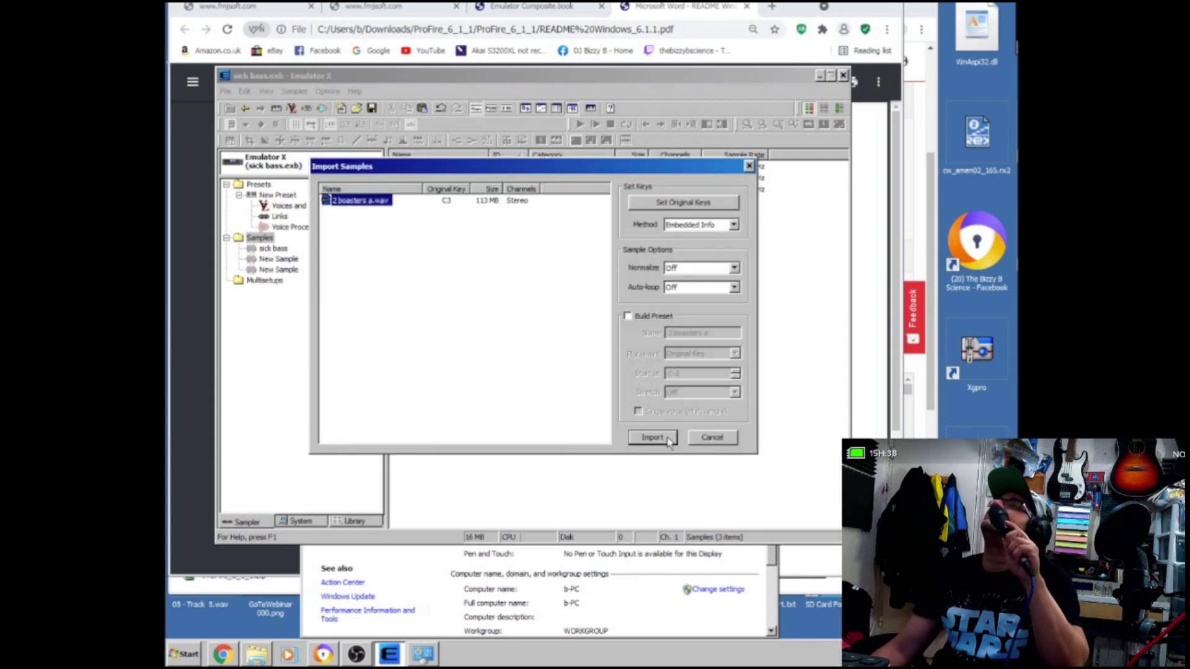
pyautogui.click(652, 437)
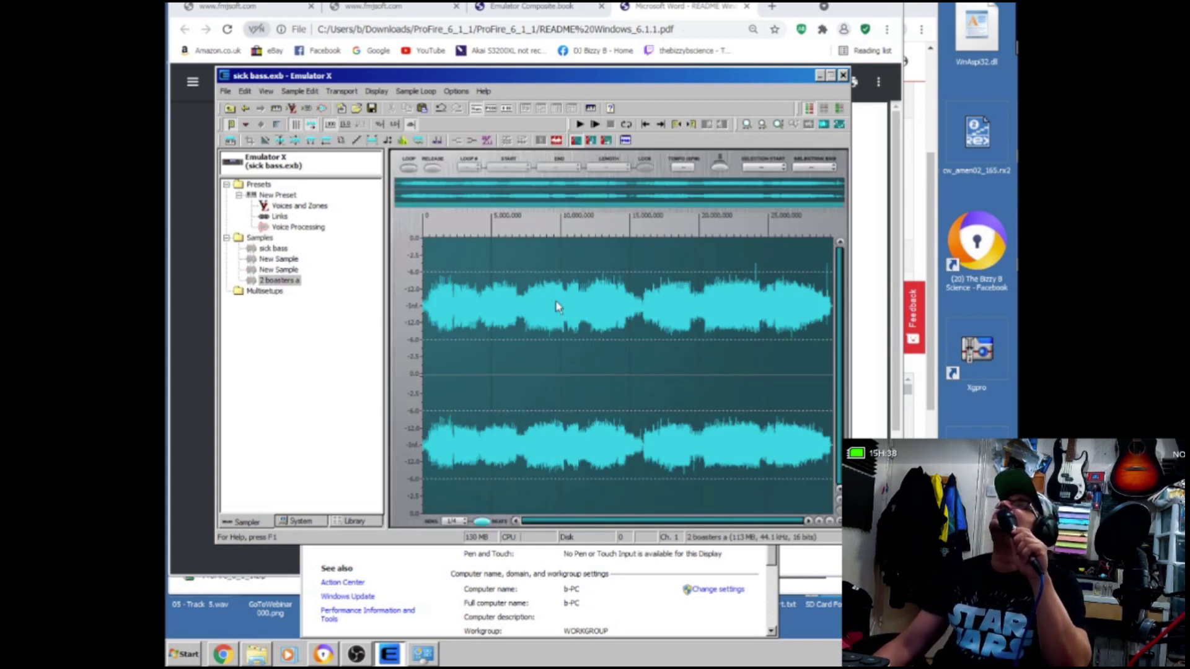
# Preview a selection of 2 boasters a, then process its opening section, which crashes Emulator X.
pyautogui.moveTo(765, 353); pyautogui.dragTo(286, 383)
pyautogui.press('space')
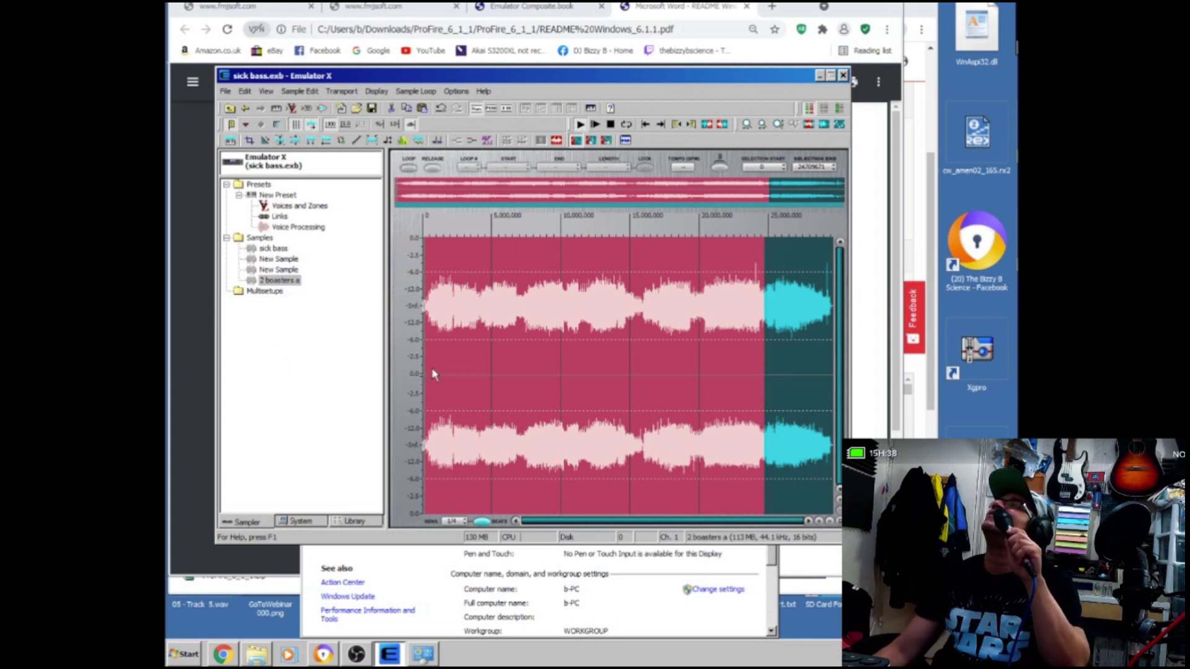
pyautogui.moveTo(831, 323); pyautogui.dragTo(379, 375)
pyautogui.click(514, 341)
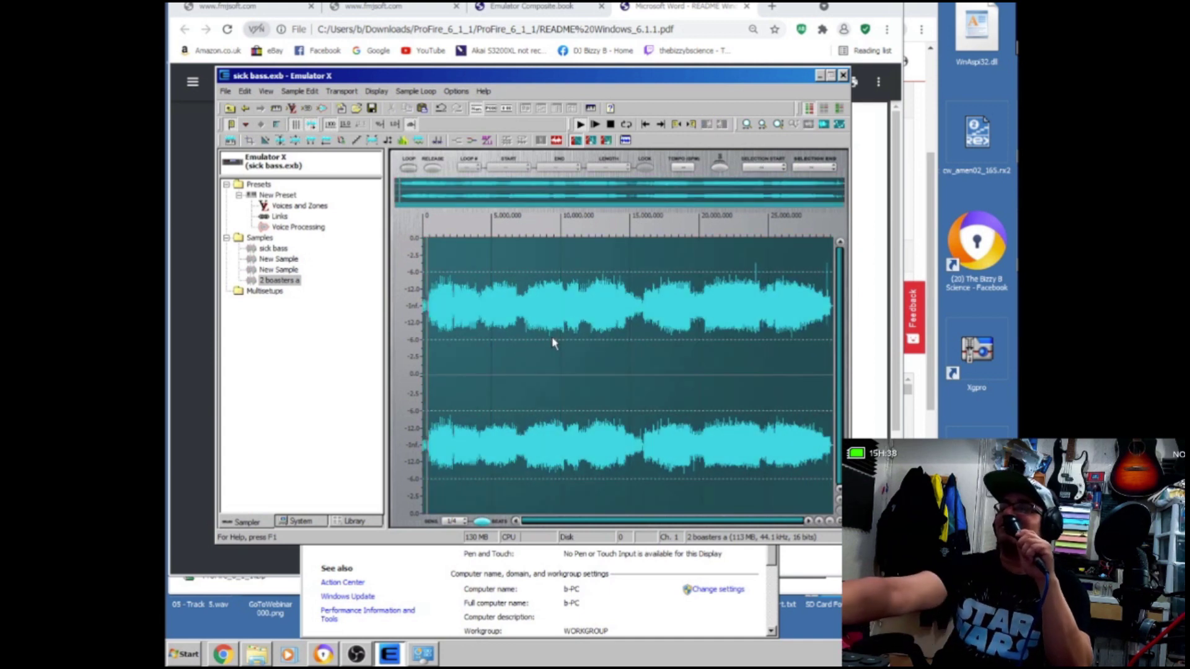
pyautogui.moveTo(548, 343); pyautogui.dragTo(239, 366)
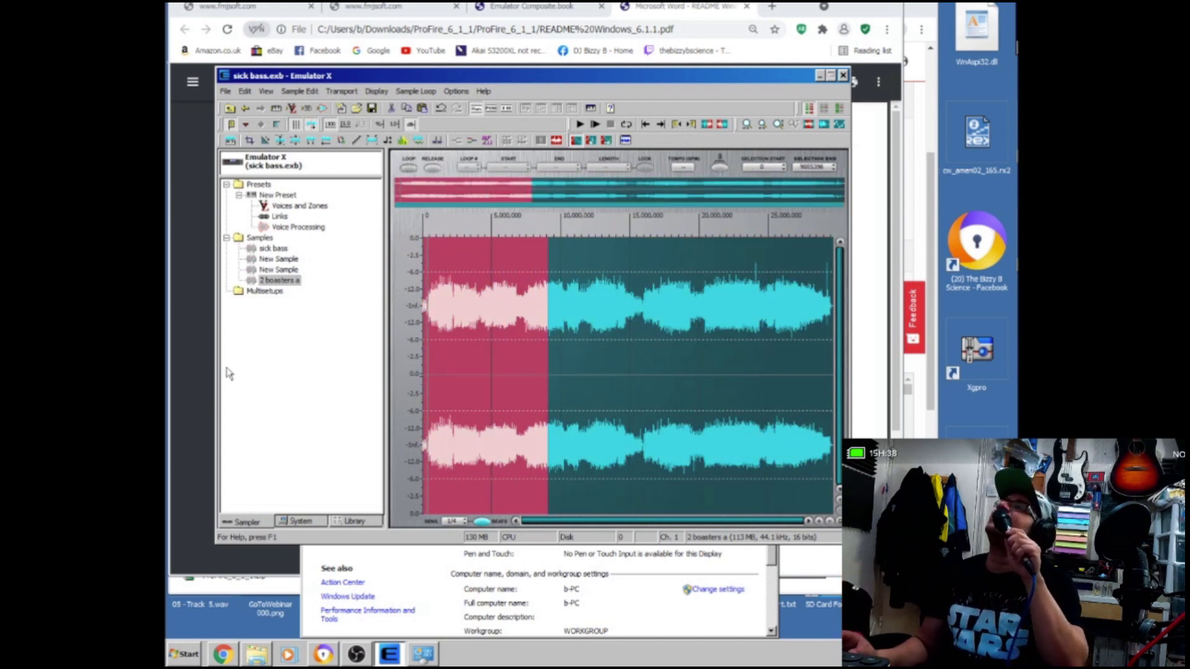
pyautogui.press('Delete')
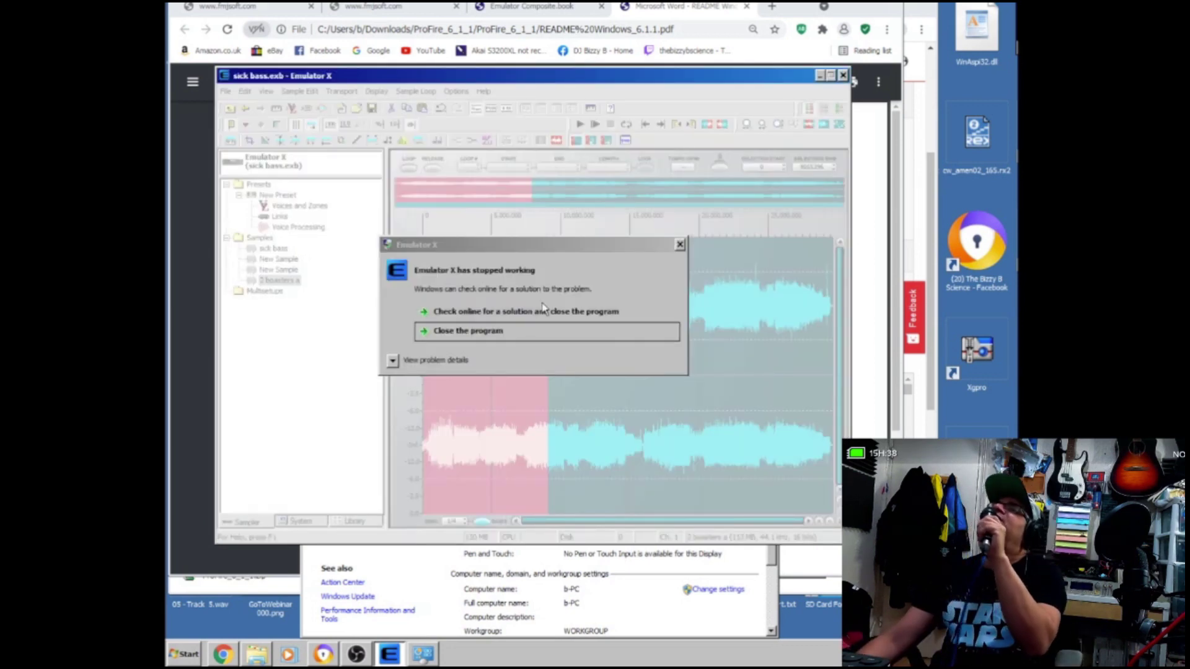
# Close the 'Emulator X has stopped working' crash message.
pyautogui.click(680, 244)
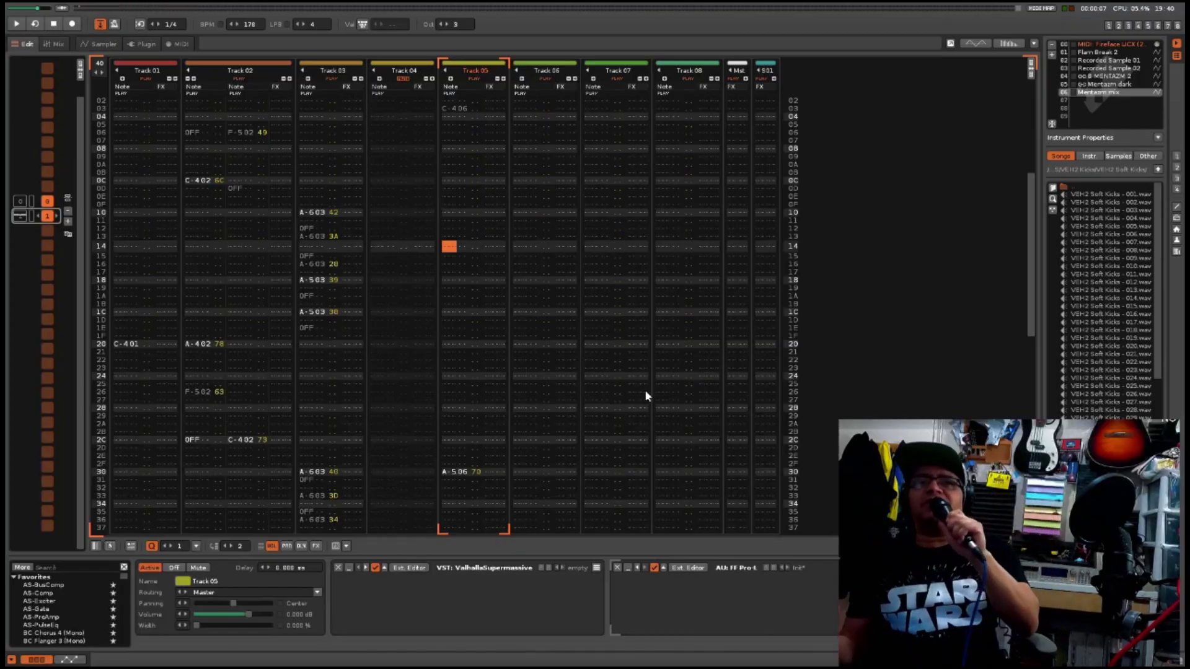
# Browse Flam Break 2, Recorded Sample 01, Recorded Sample 02 and Mentazm mix instruments, visiting Track 06.
pyautogui.scroll(6, 419, 214)
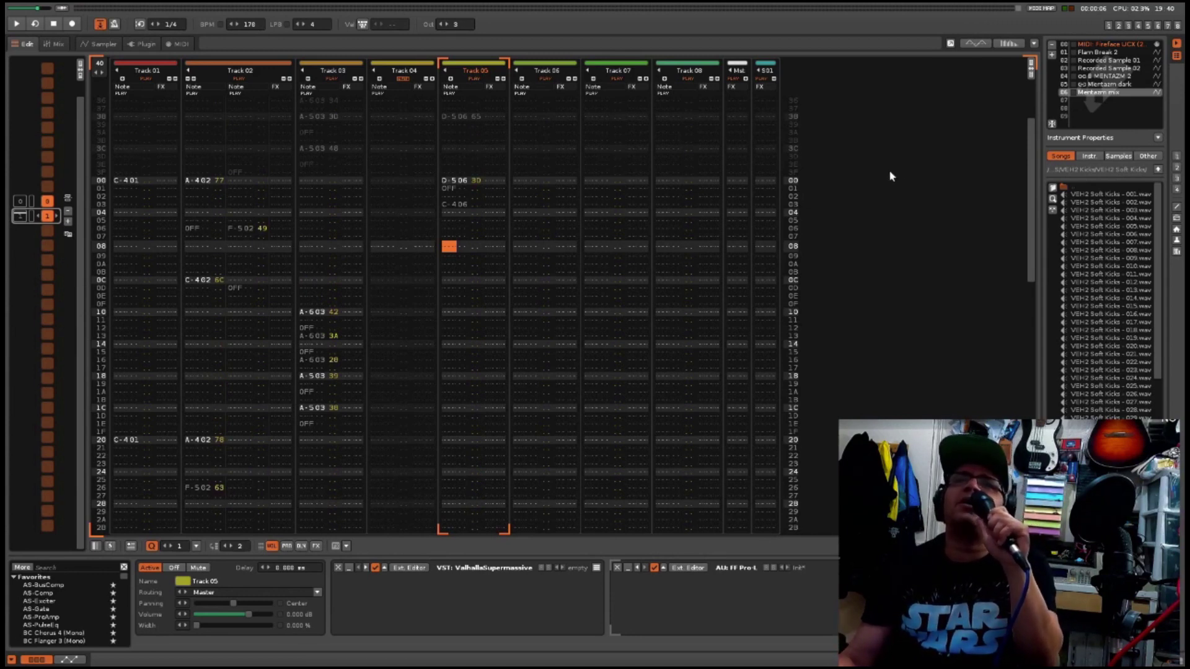
pyautogui.moveTo(1120, 54); pyautogui.dragTo(1115, 70)
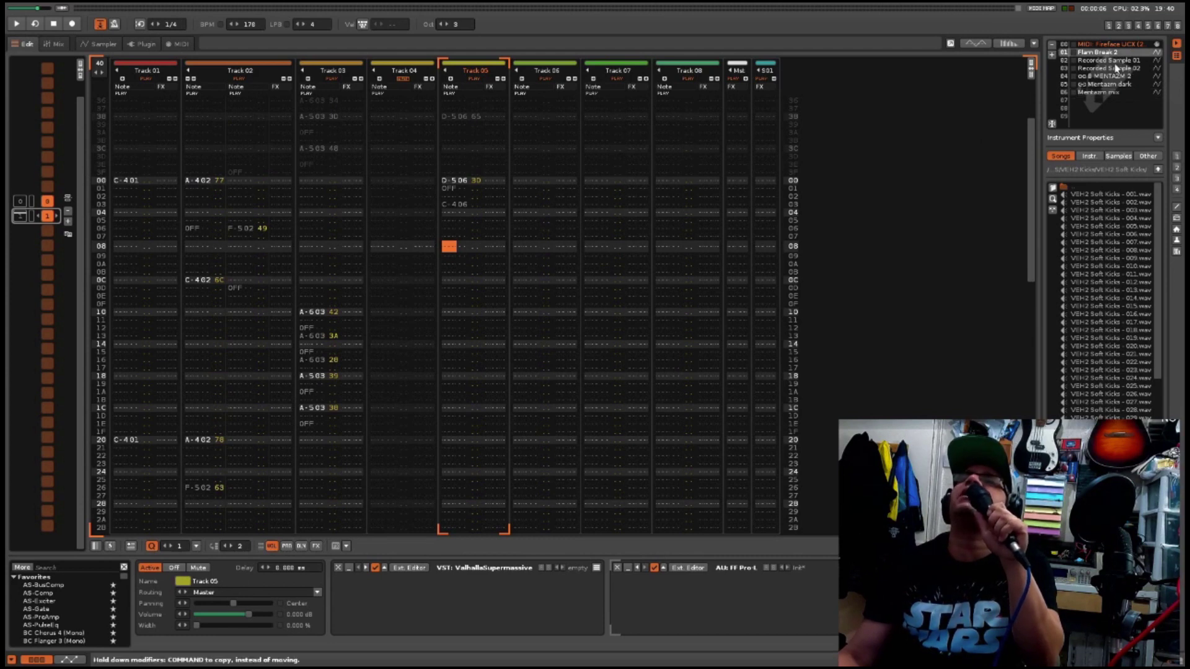
pyautogui.click(1116, 64)
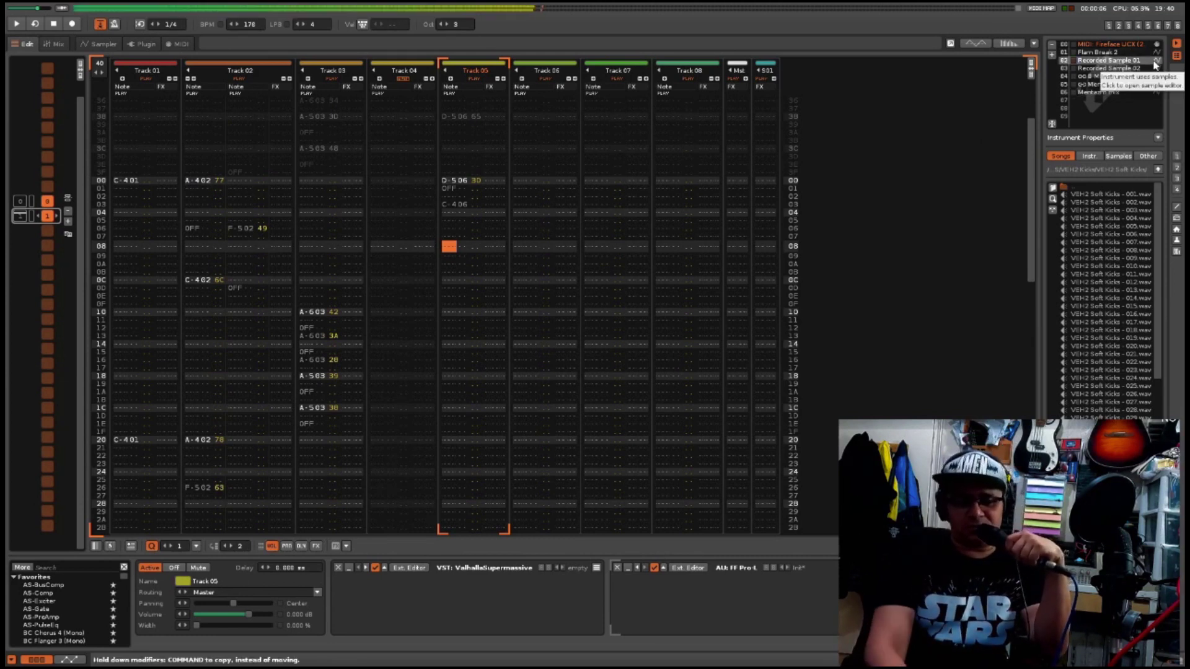
pyautogui.press('Up')
pyautogui.press('Up')
pyautogui.press('Up')
pyautogui.press('Up')
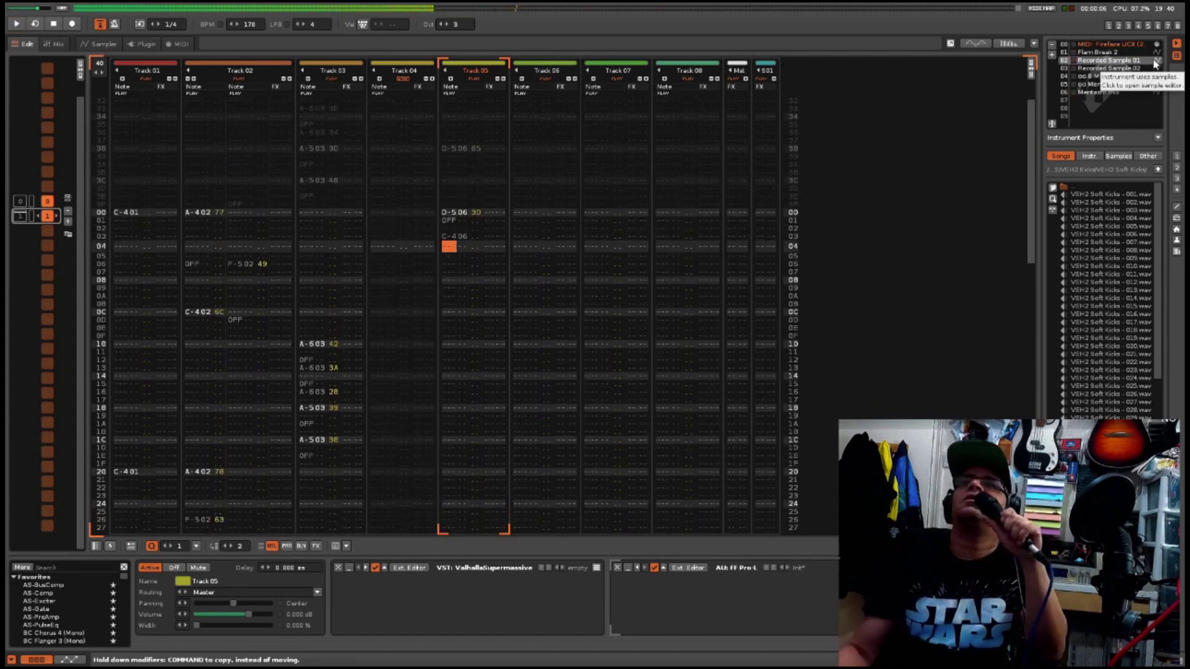
pyautogui.click(1113, 68)
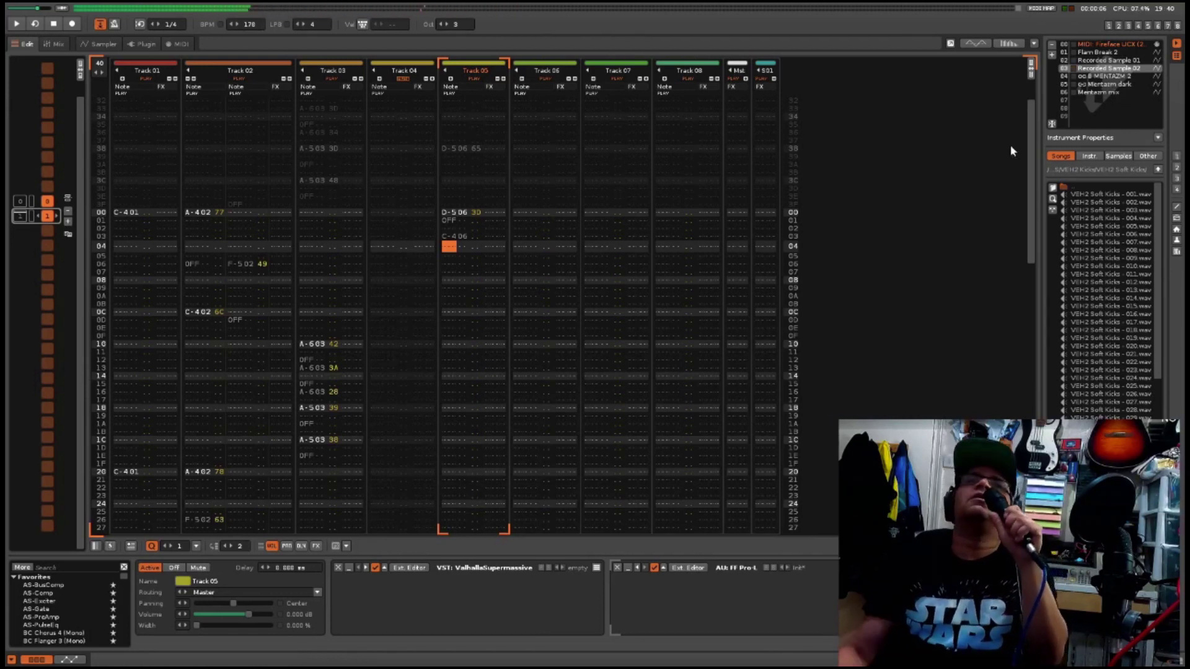
pyautogui.click(546, 247)
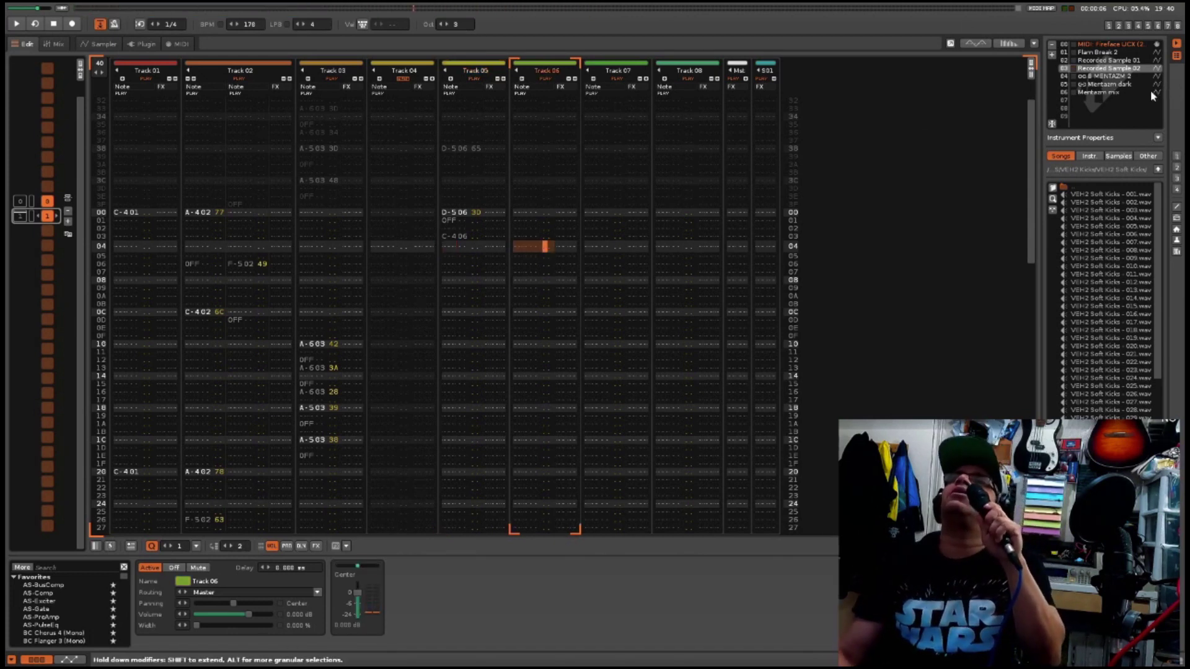
pyautogui.click(1118, 60)
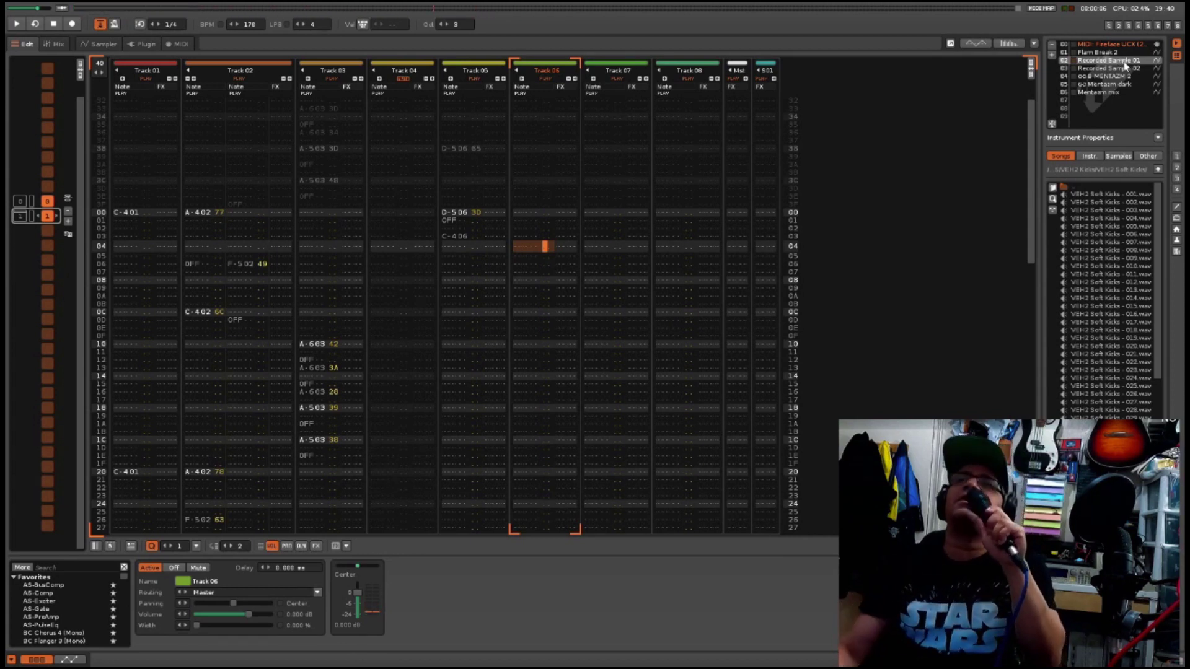
pyautogui.click(1113, 91)
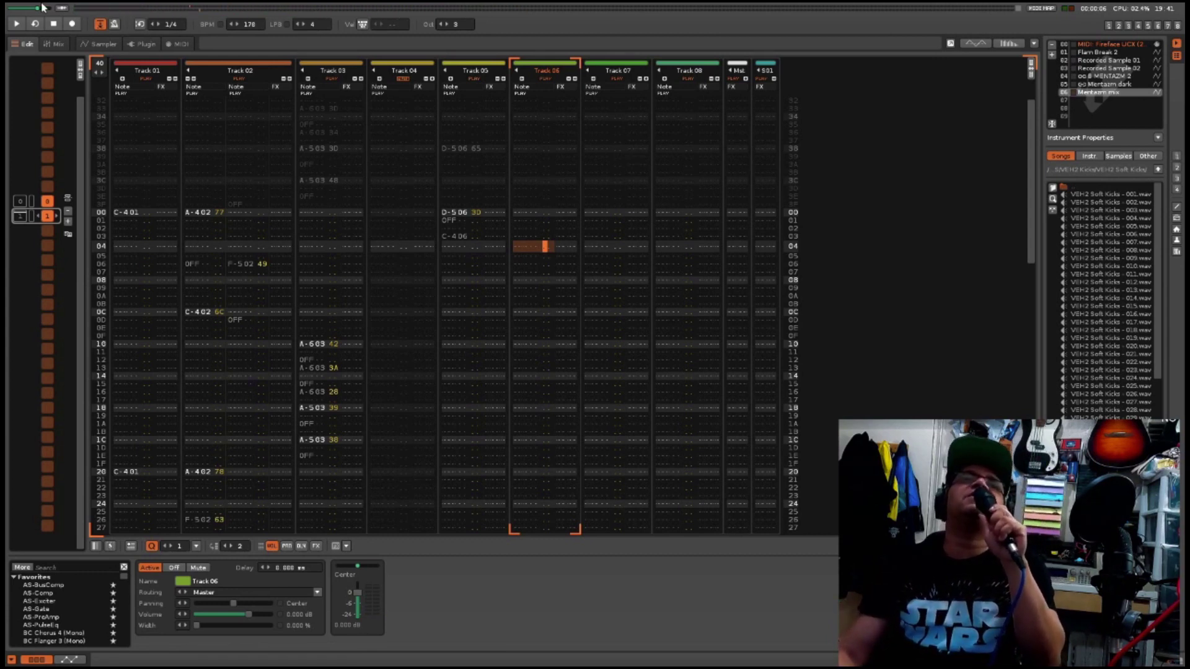
# Start song playback from the transport bar.
pyautogui.click(16, 25)
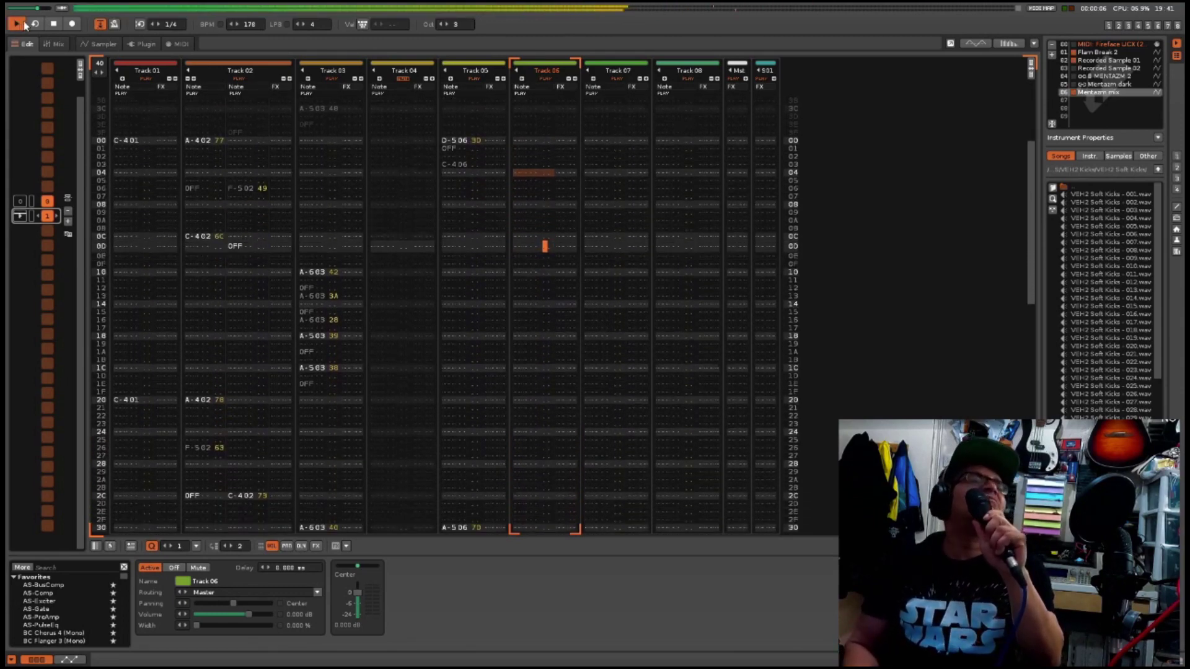